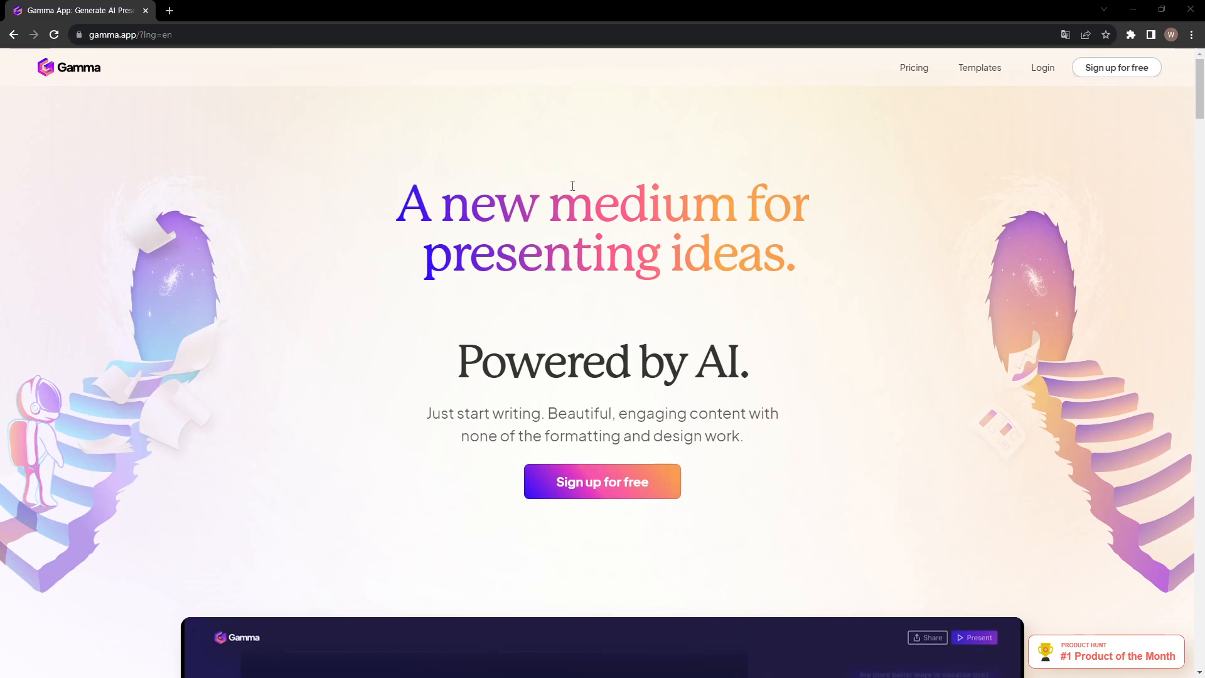
{"action": "key", "text": "ctrl+l"}
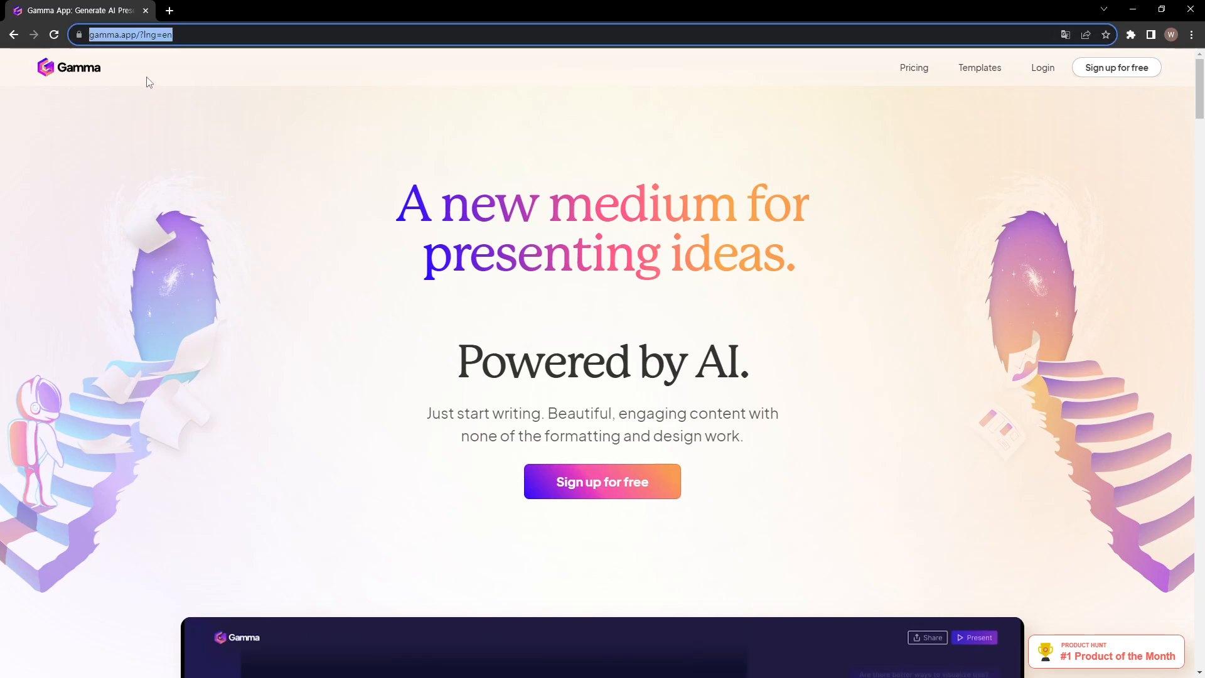
{"action": "left_click_drag", "start_coordinate": [407, 200], "coordinate": [802, 257]}
{"action": "left_click_drag", "start_coordinate": [467, 358], "coordinate": [772, 435]}
{"action": "left_click", "coordinate": [807, 416]}
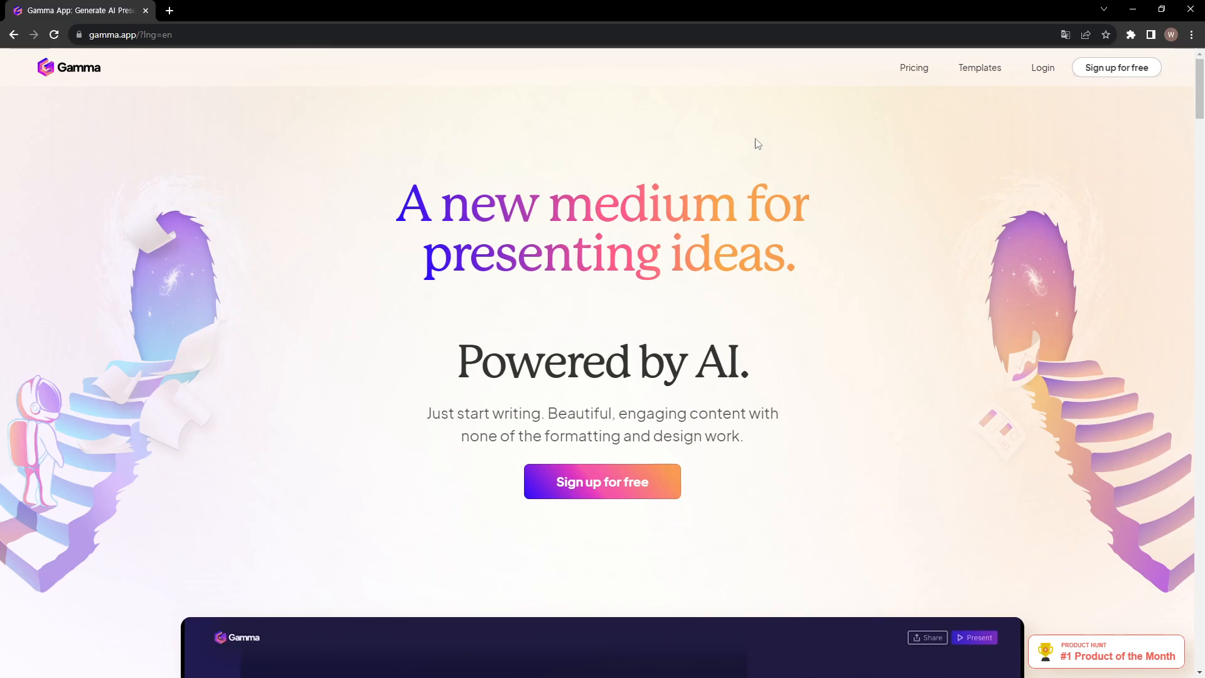
Open the free sign-up page and try to sign up with a Google account, closing the login window
{"action": "left_click", "coordinate": [601, 484]}
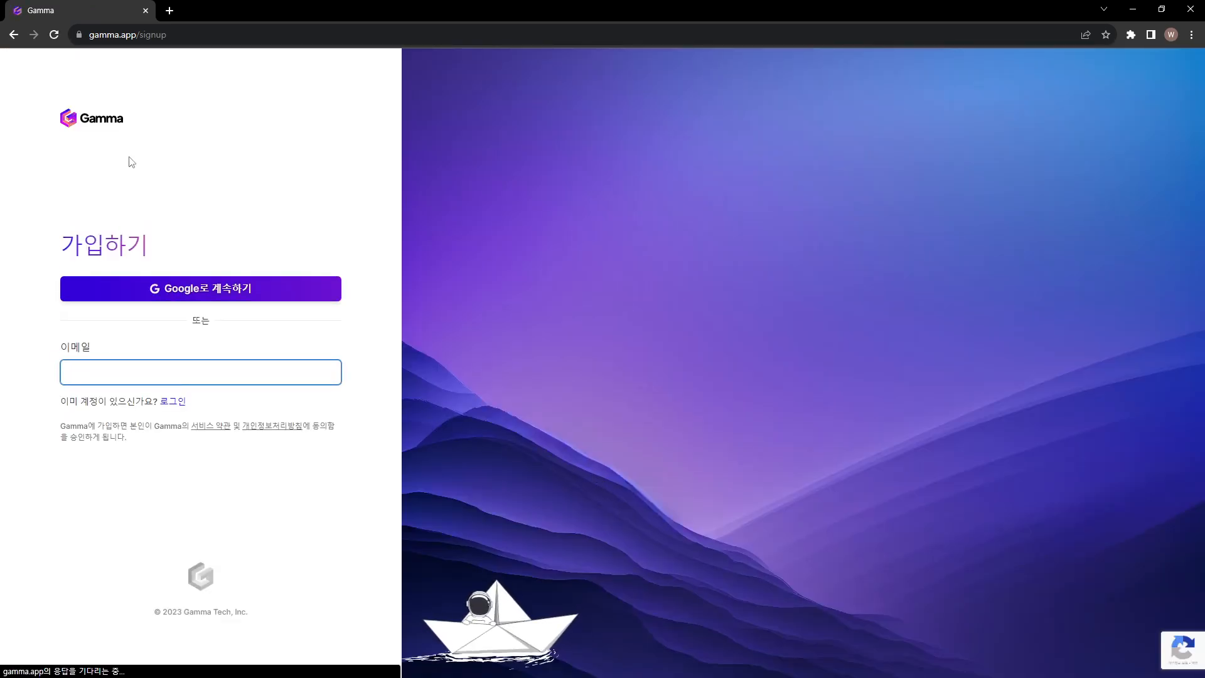
{"action": "left_click", "coordinate": [196, 303]}
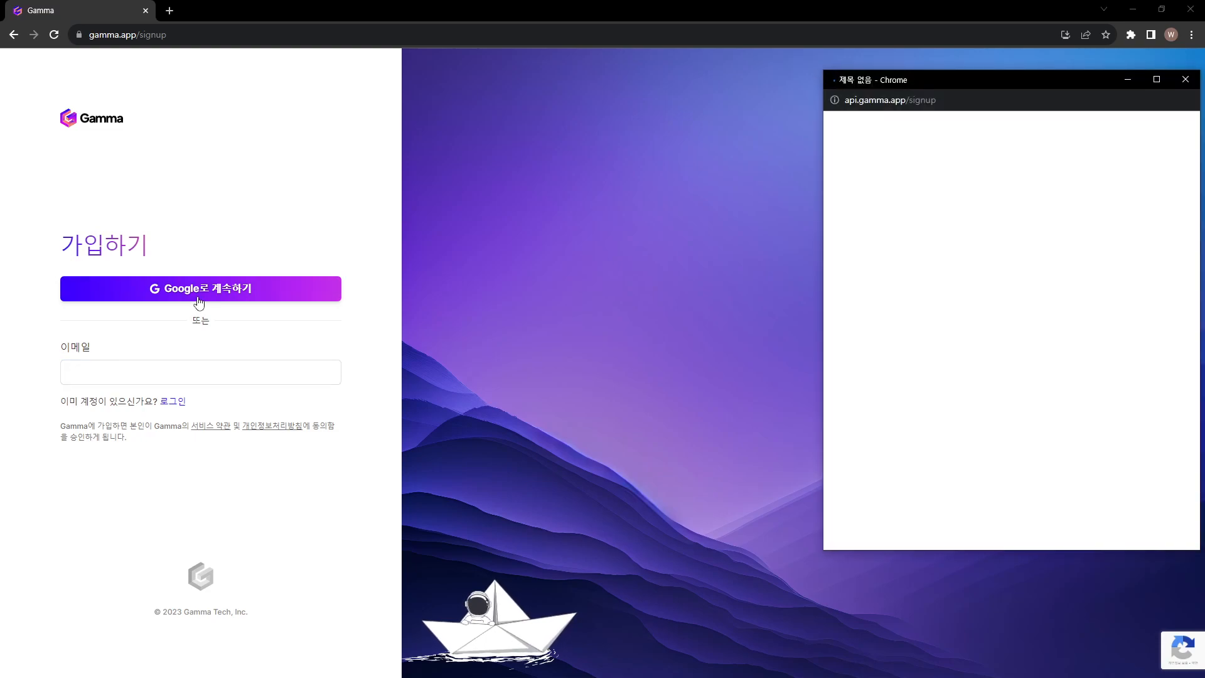
{"action": "left_click_drag", "start_coordinate": [866, 84], "coordinate": [513, 151]}
{"action": "left_click", "coordinate": [544, 312]}
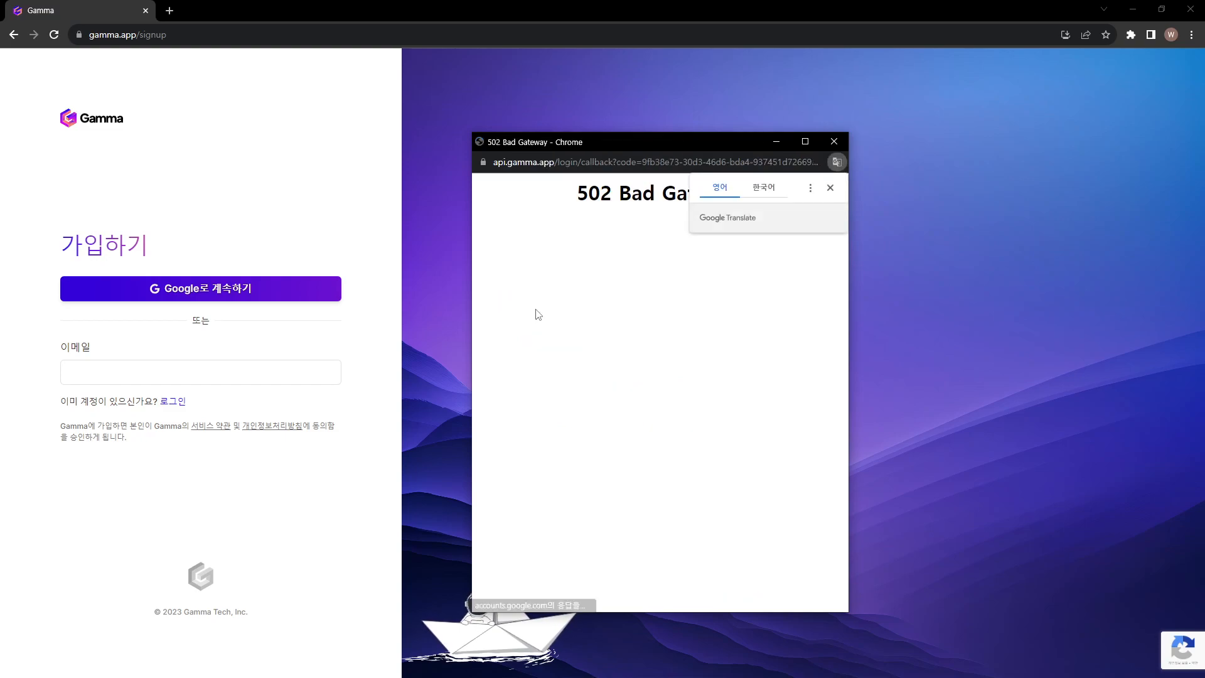
{"action": "left_click", "coordinate": [834, 142]}
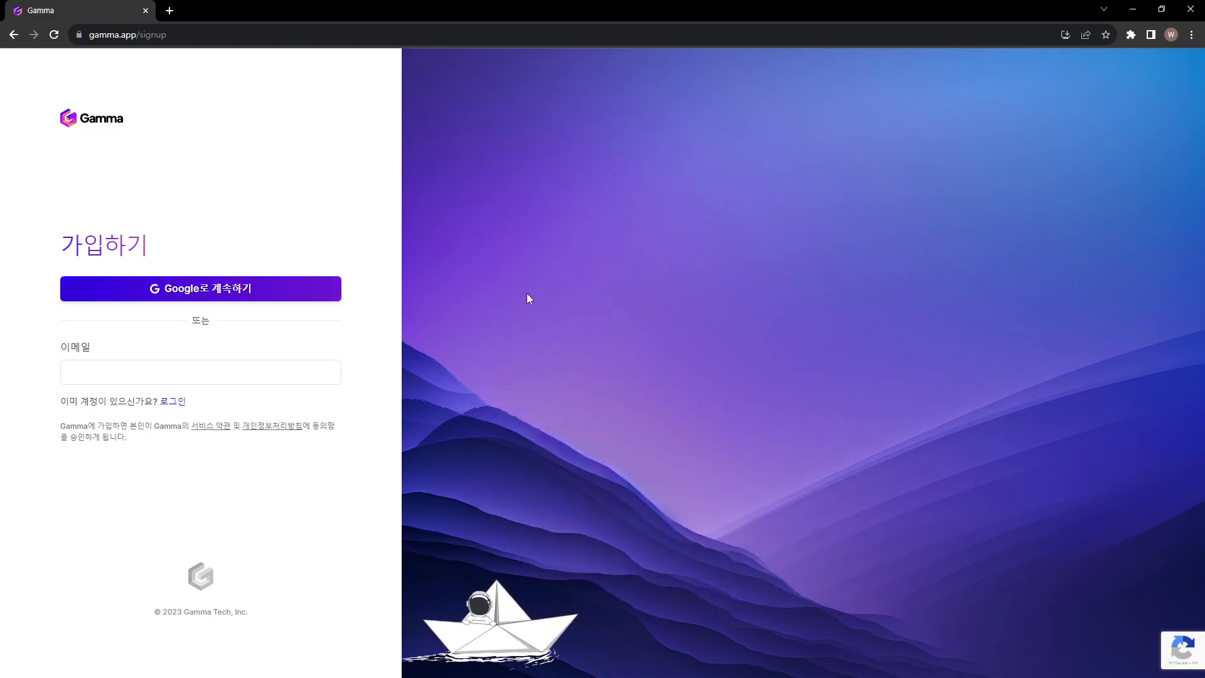
Reload the sign-up page and sign up with the Google account
{"action": "key", "text": "F5"}
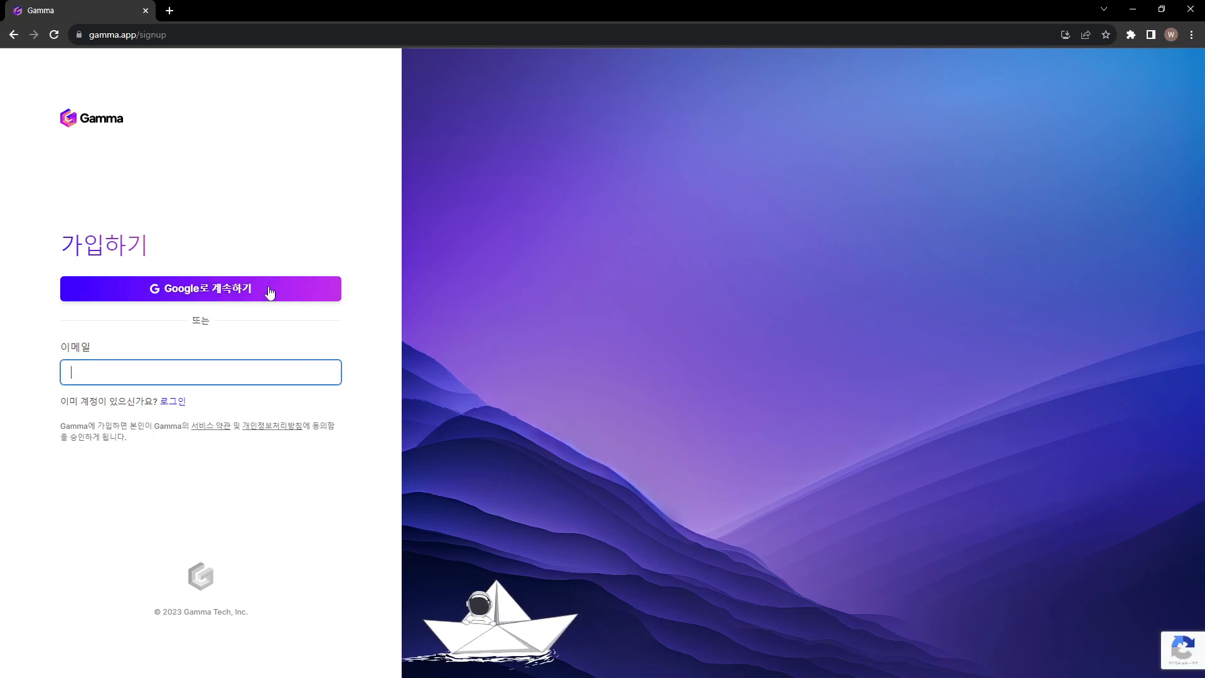
{"action": "left_click", "coordinate": [257, 296]}
{"action": "left_click_drag", "start_coordinate": [913, 84], "coordinate": [601, 131]}
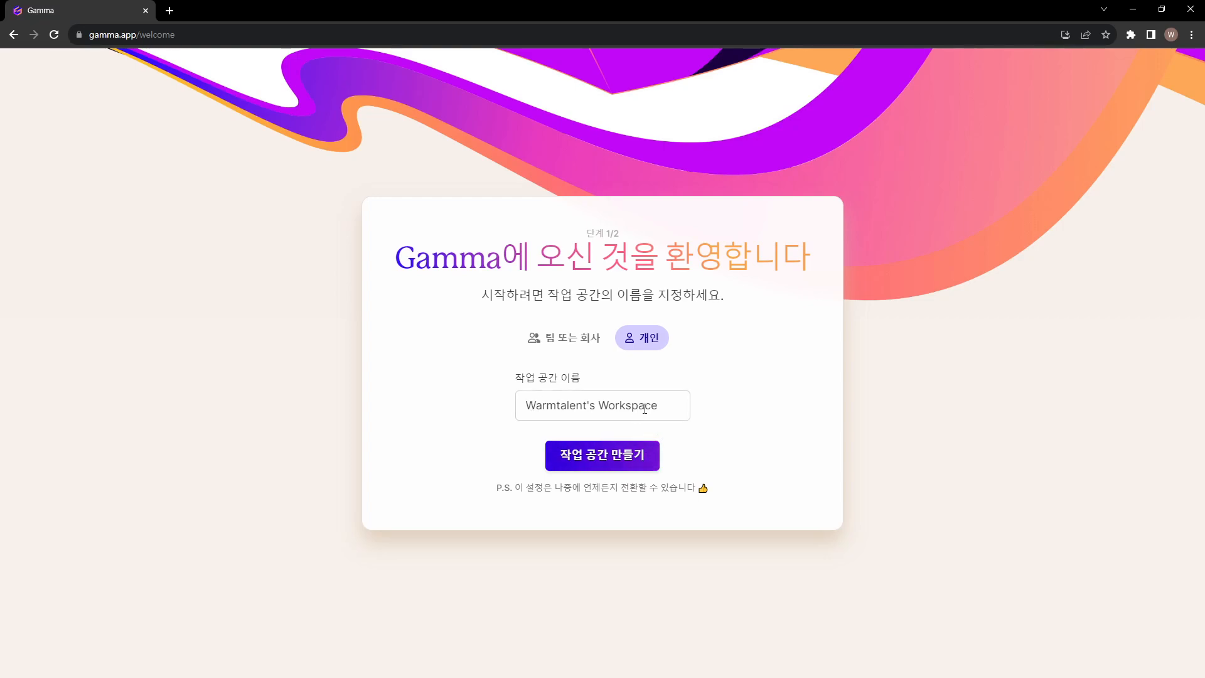
Create the personal workspace and complete the questionnaire with 개인용 as the intended use and 크리에이터 as the occupation
{"action": "left_click", "coordinate": [611, 461]}
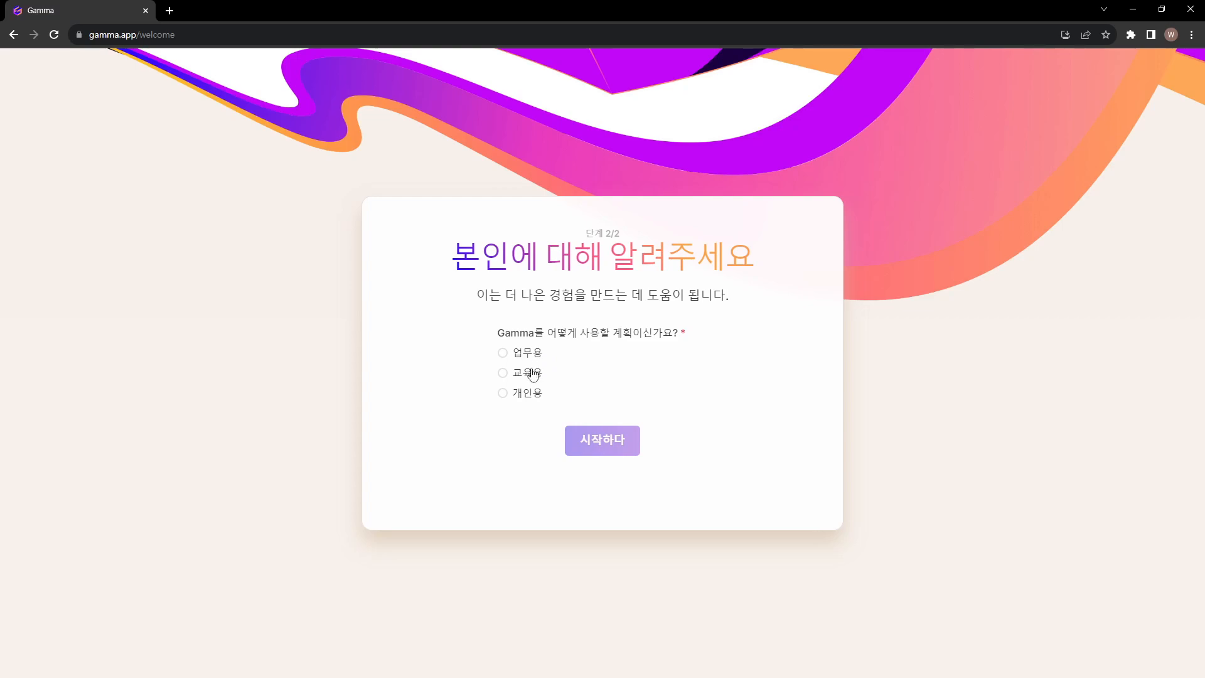
{"action": "left_click", "coordinate": [529, 394]}
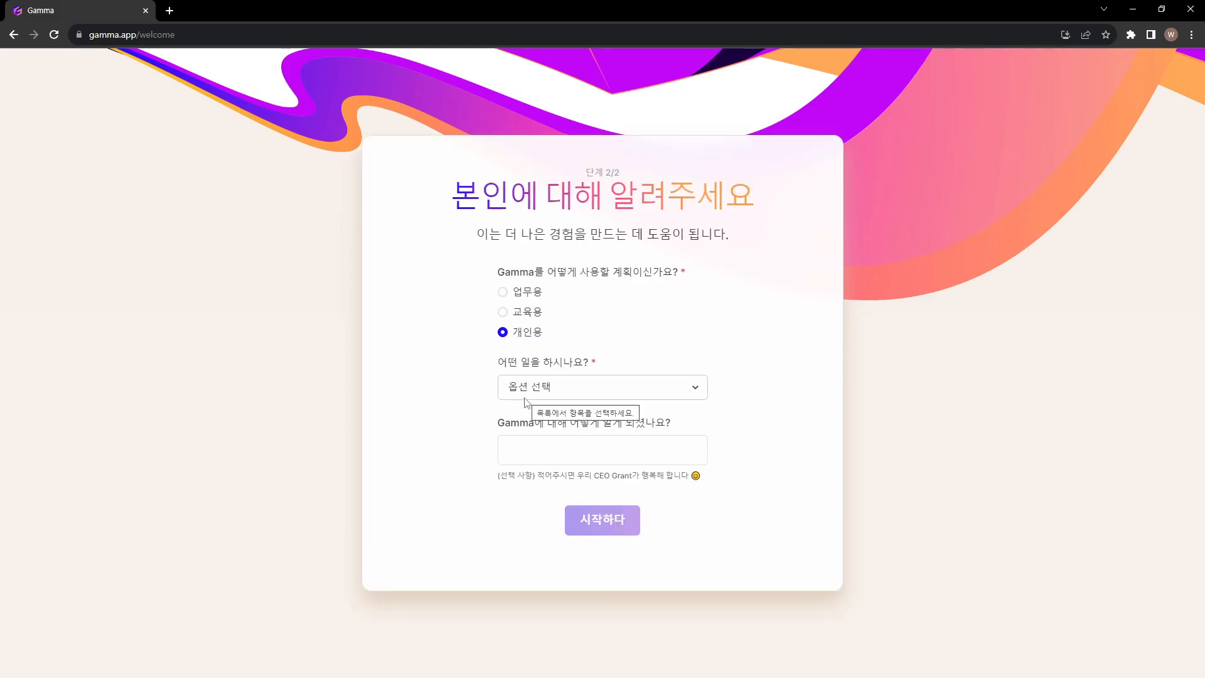
{"action": "left_click", "coordinate": [642, 397]}
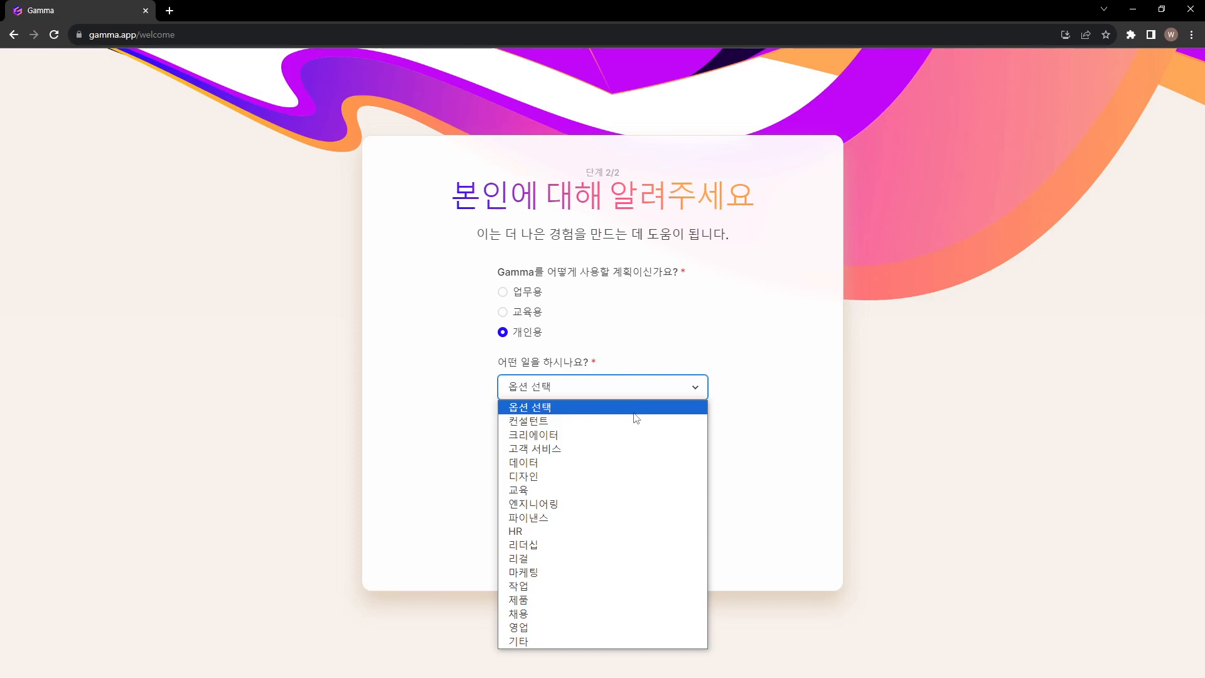
{"action": "left_click", "coordinate": [608, 435]}
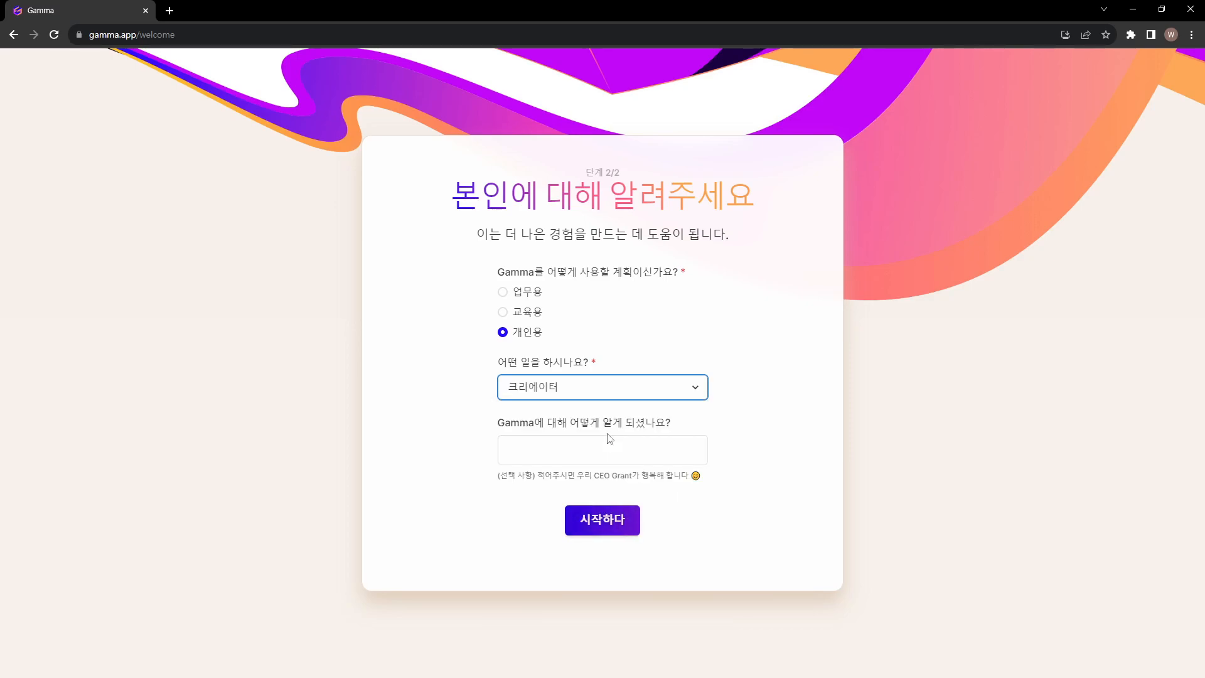
{"action": "left_click", "coordinate": [603, 526]}
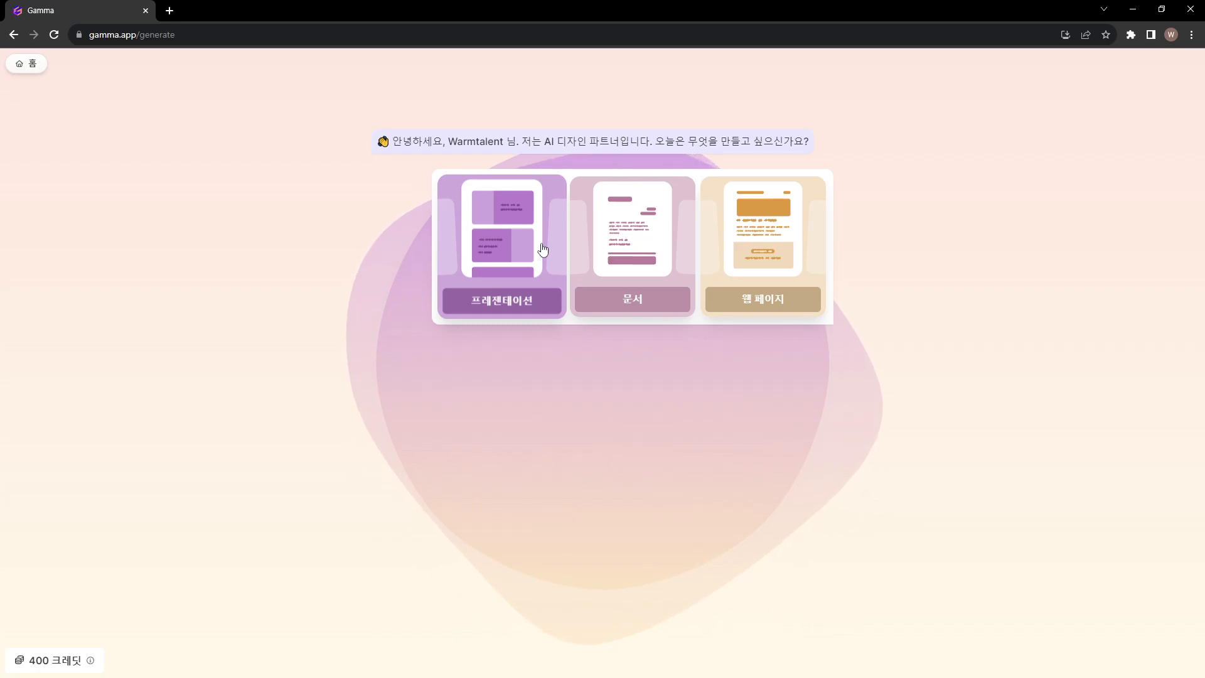
Open the credit balance details, review the friend referral offer and copy the referral link
{"action": "left_click", "coordinate": [90, 666]}
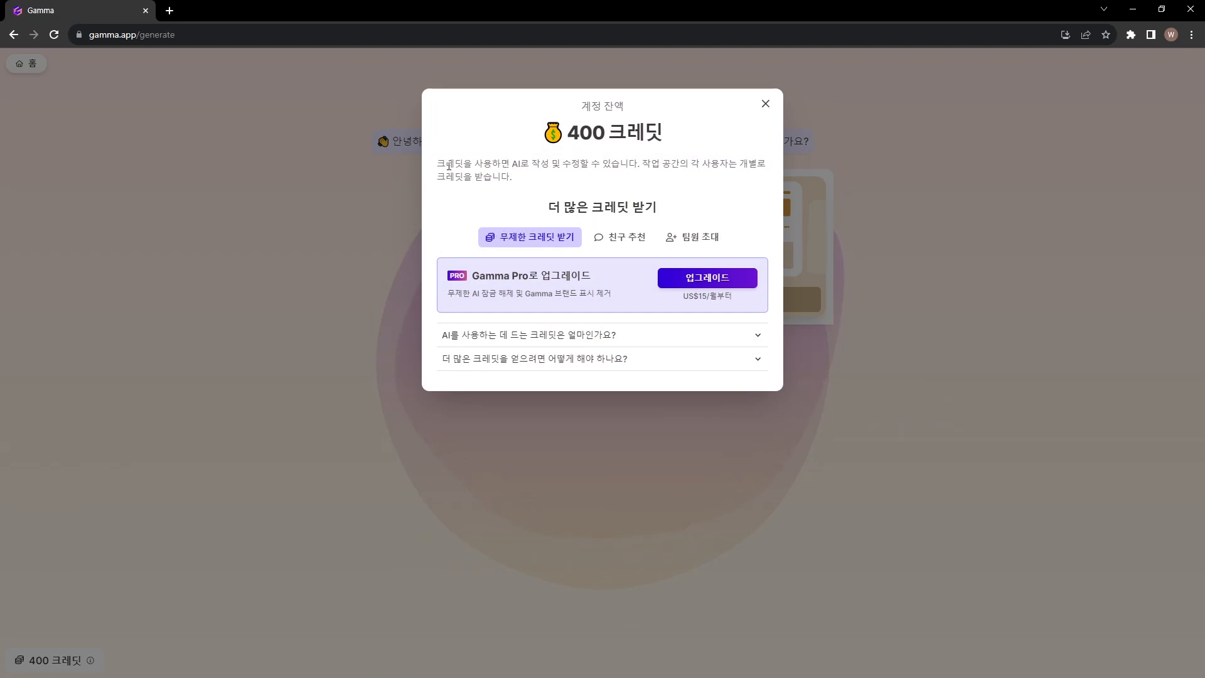
{"action": "left_click_drag", "start_coordinate": [438, 164], "coordinate": [762, 182]}
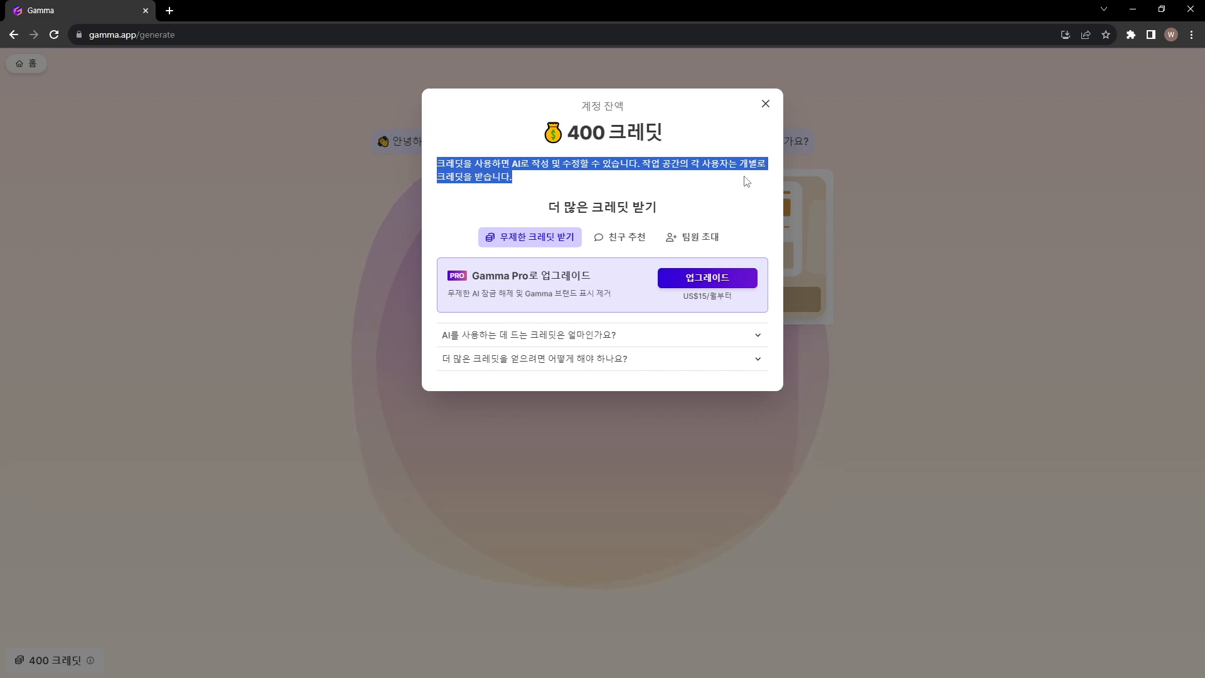
{"action": "left_click", "coordinate": [616, 243]}
{"action": "left_click_drag", "start_coordinate": [432, 268], "coordinate": [584, 269]}
{"action": "left_click", "coordinate": [573, 276]}
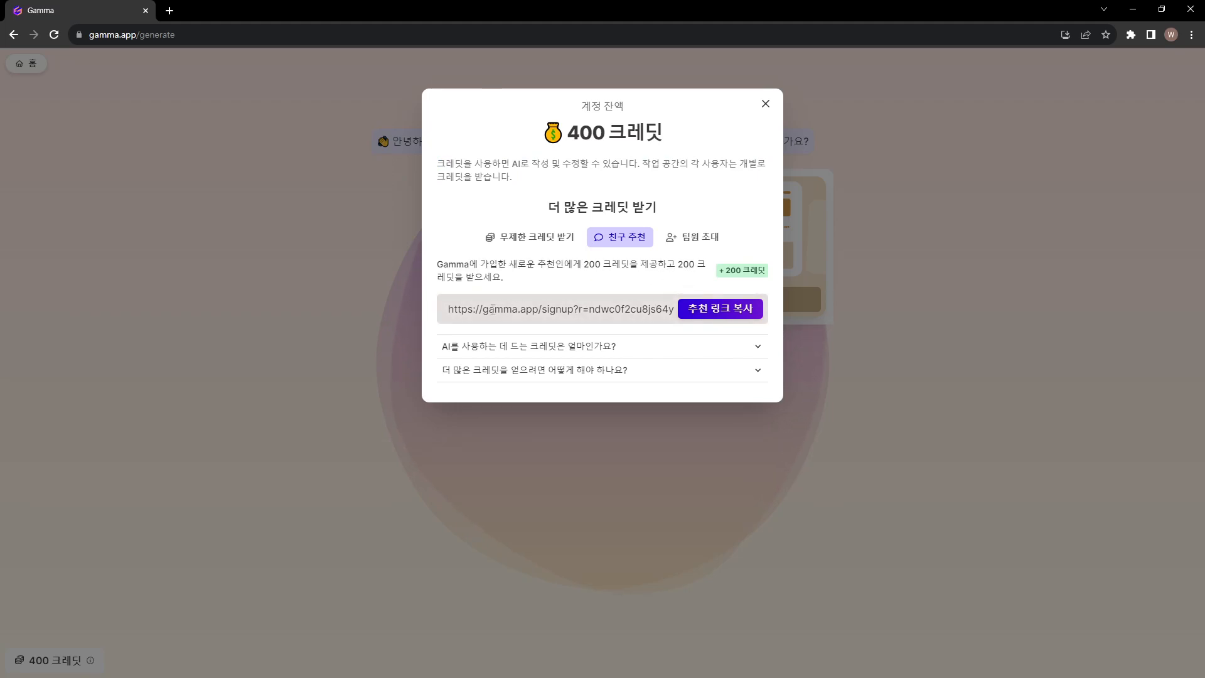
{"action": "left_click_drag", "start_coordinate": [446, 310], "coordinate": [706, 310]}
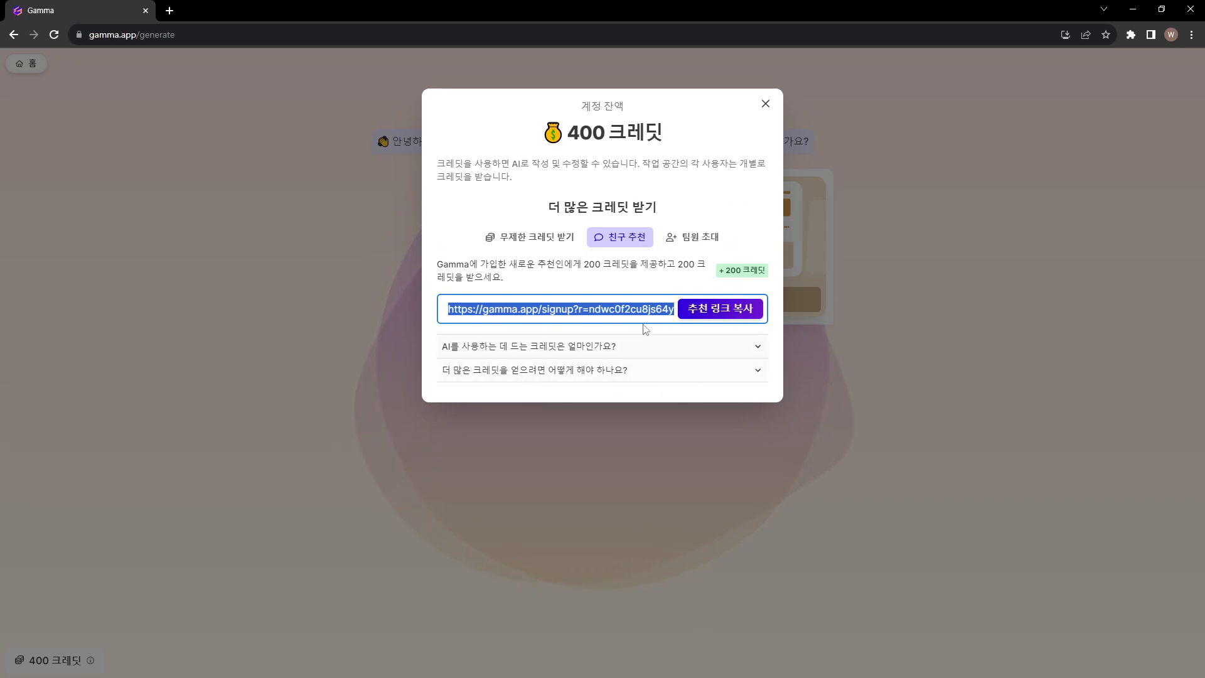
{"action": "left_click", "coordinate": [706, 320]}
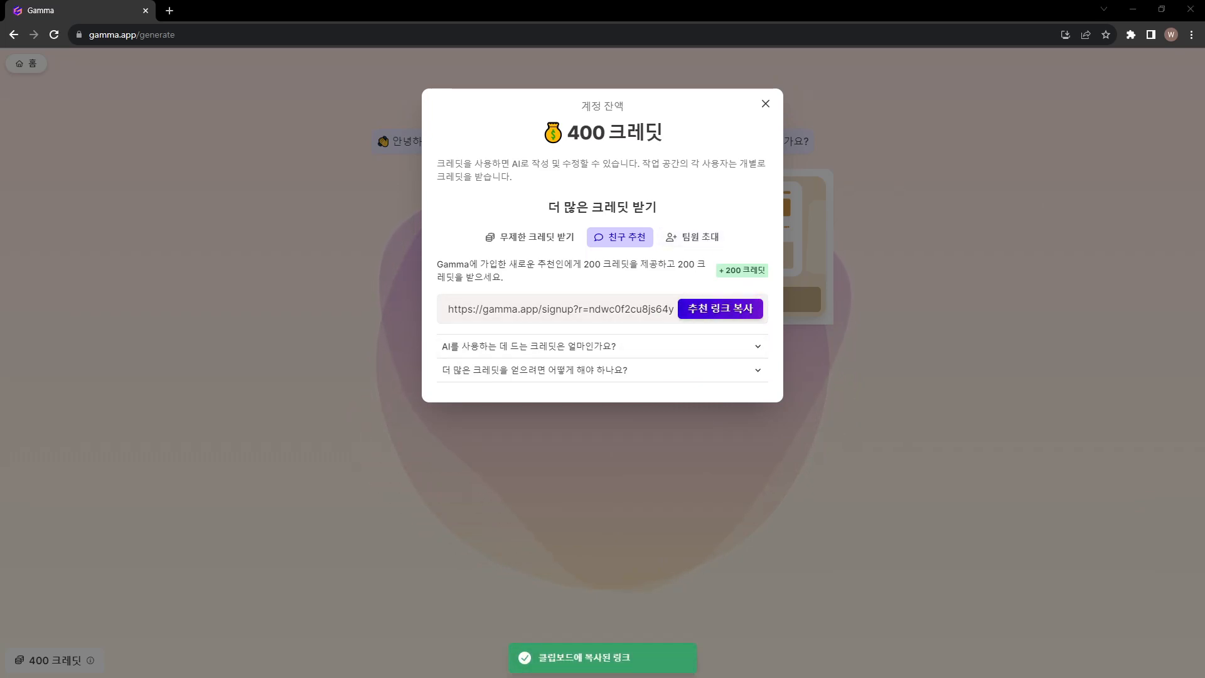
Review the team invitation offer and the Gamma Pro upgrade offer with its price
{"action": "left_click", "coordinate": [687, 239]}
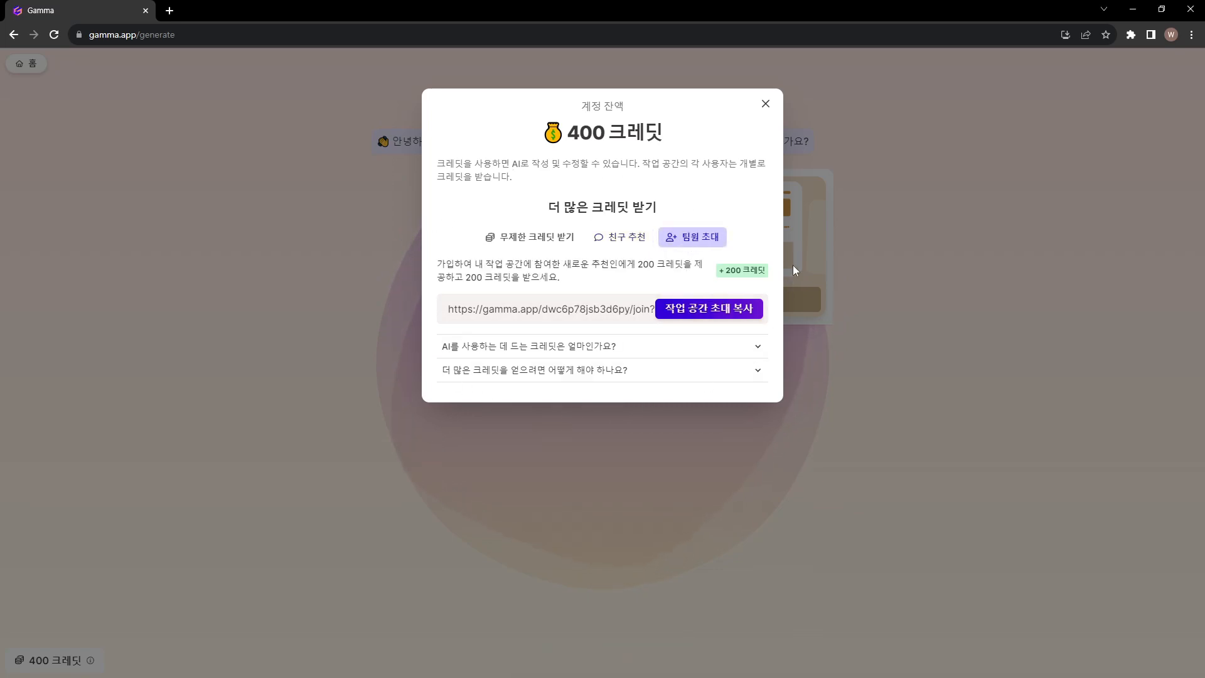
{"action": "left_click", "coordinate": [548, 238]}
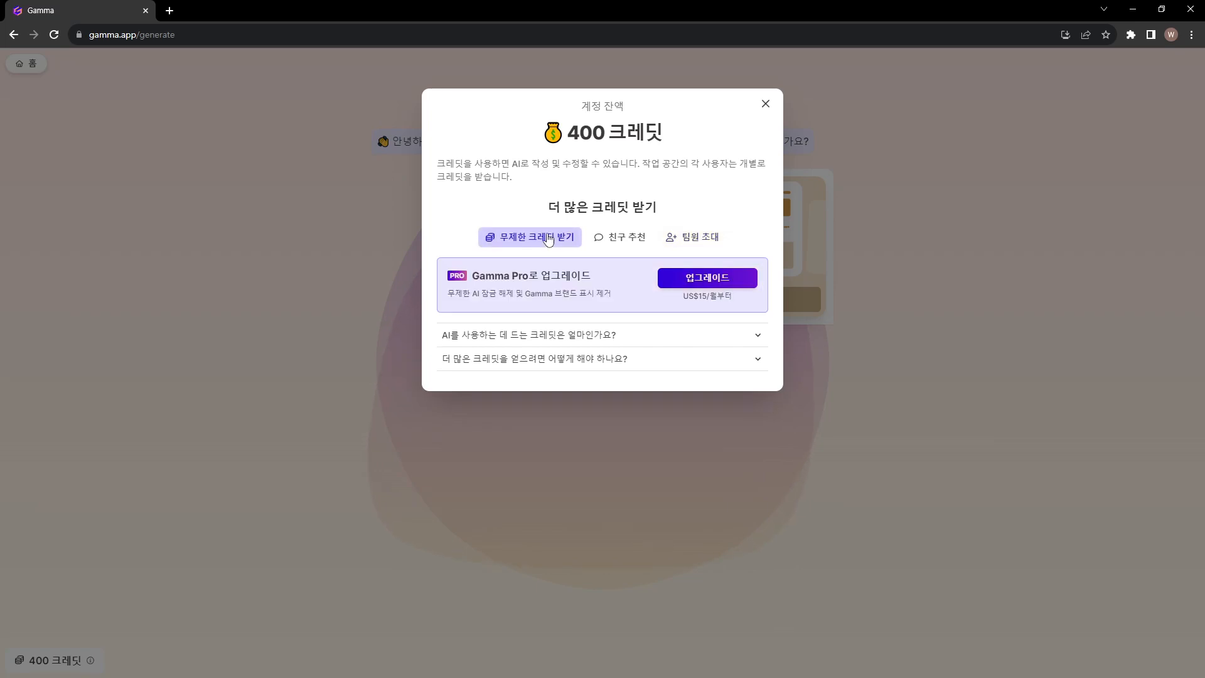
{"action": "left_click_drag", "start_coordinate": [470, 276], "coordinate": [601, 279]}
{"action": "left_click", "coordinate": [599, 278]}
{"action": "left_click_drag", "start_coordinate": [442, 295], "coordinate": [748, 292]}
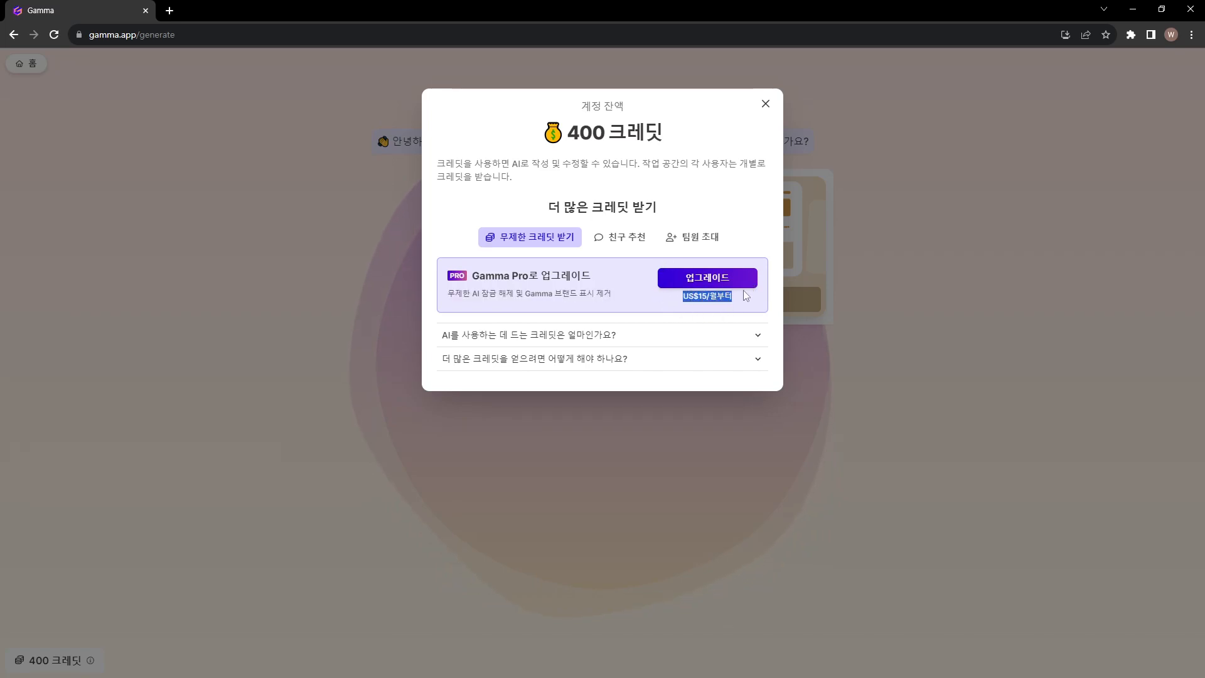
Examine how many credits each AI feature costs and compare this with the account's credit balance
{"action": "left_click", "coordinate": [608, 342]}
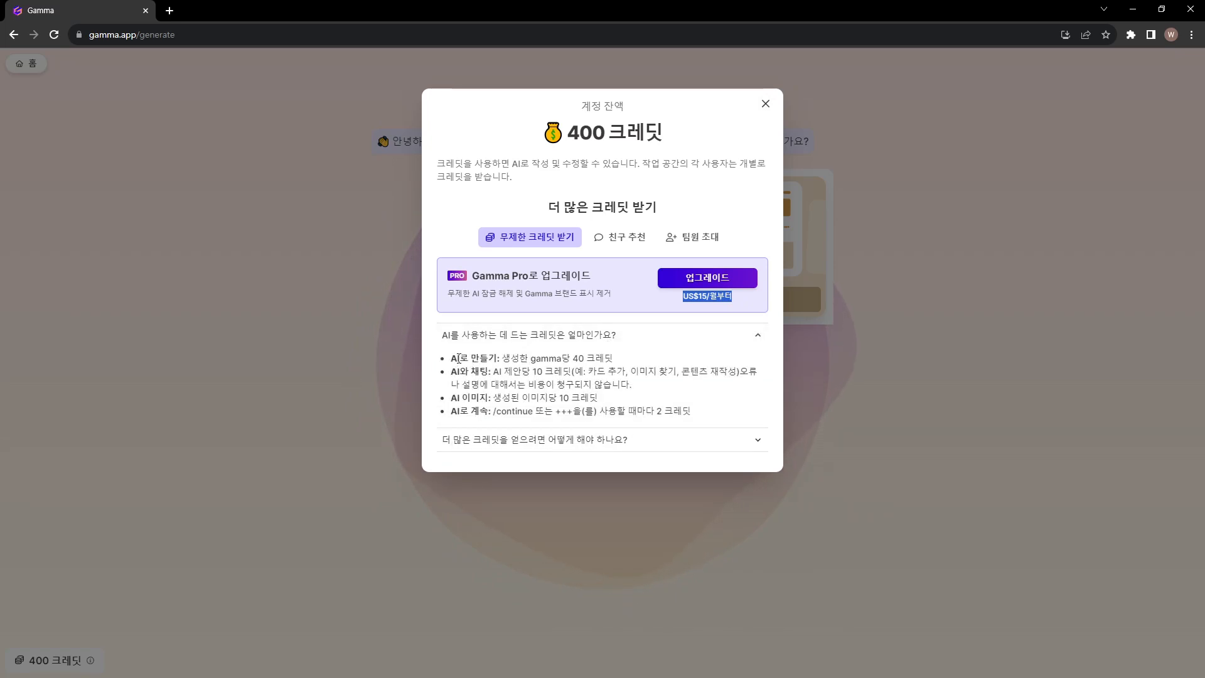
{"action": "left_click_drag", "start_coordinate": [502, 359], "coordinate": [613, 359]}
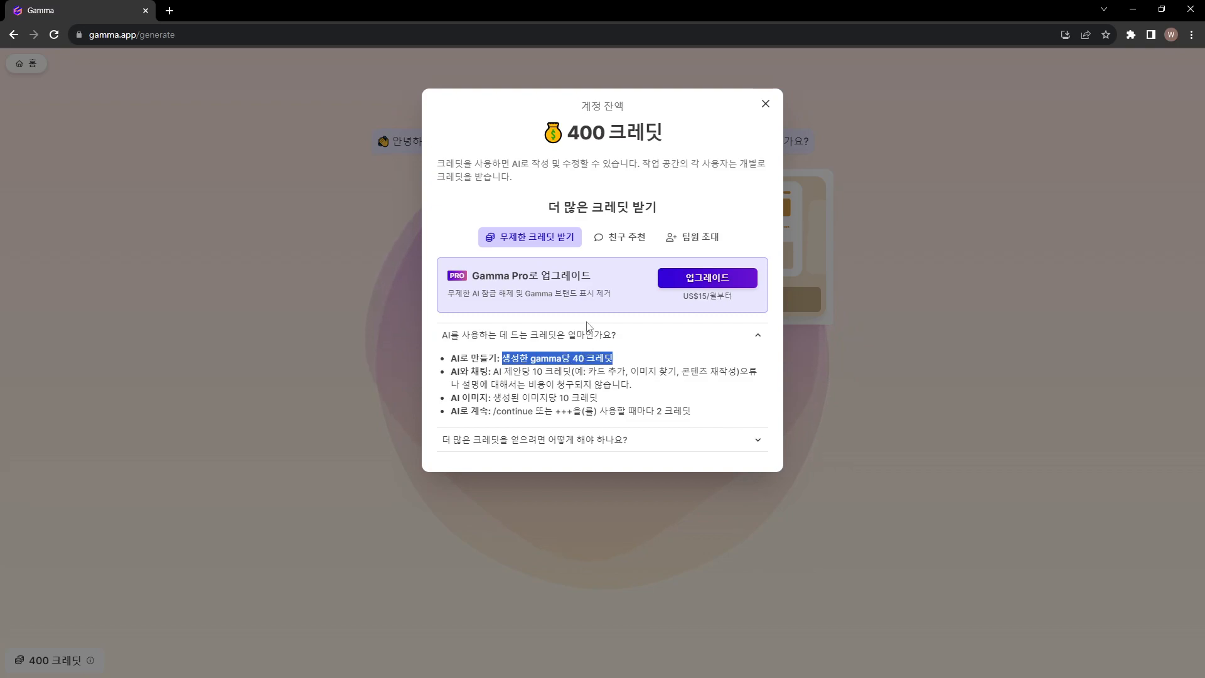
{"action": "left_click_drag", "start_coordinate": [568, 131], "coordinate": [606, 138]}
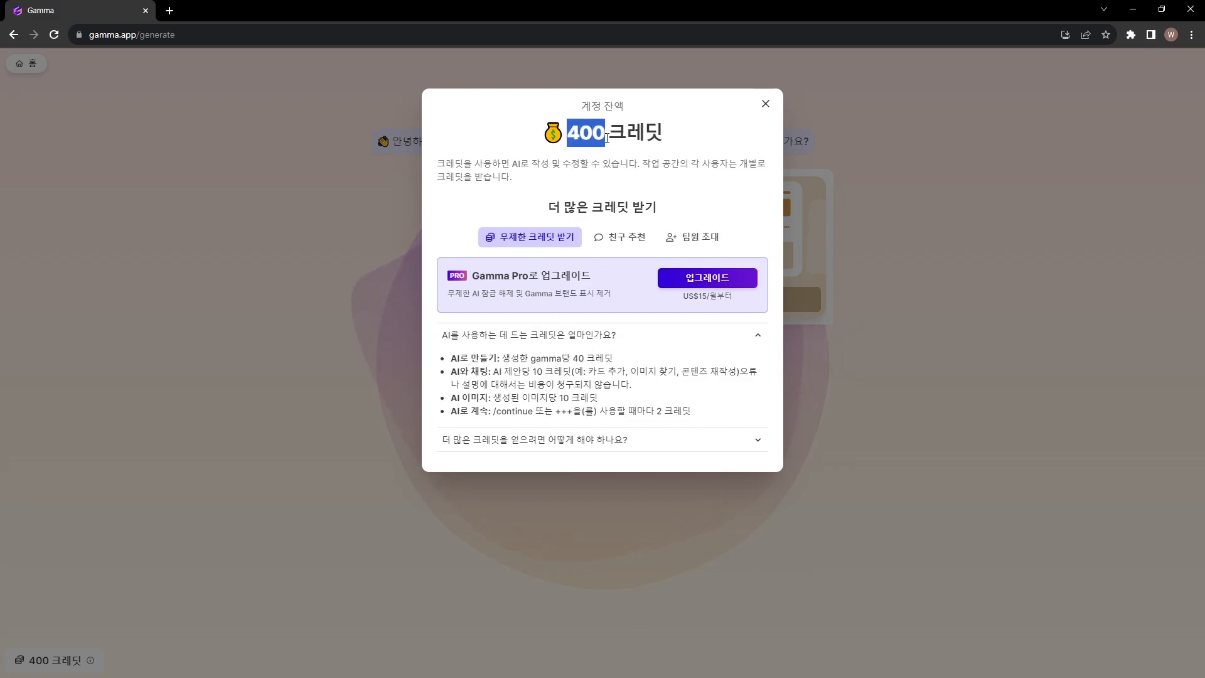
{"action": "left_click_drag", "start_coordinate": [452, 371], "coordinate": [579, 398]}
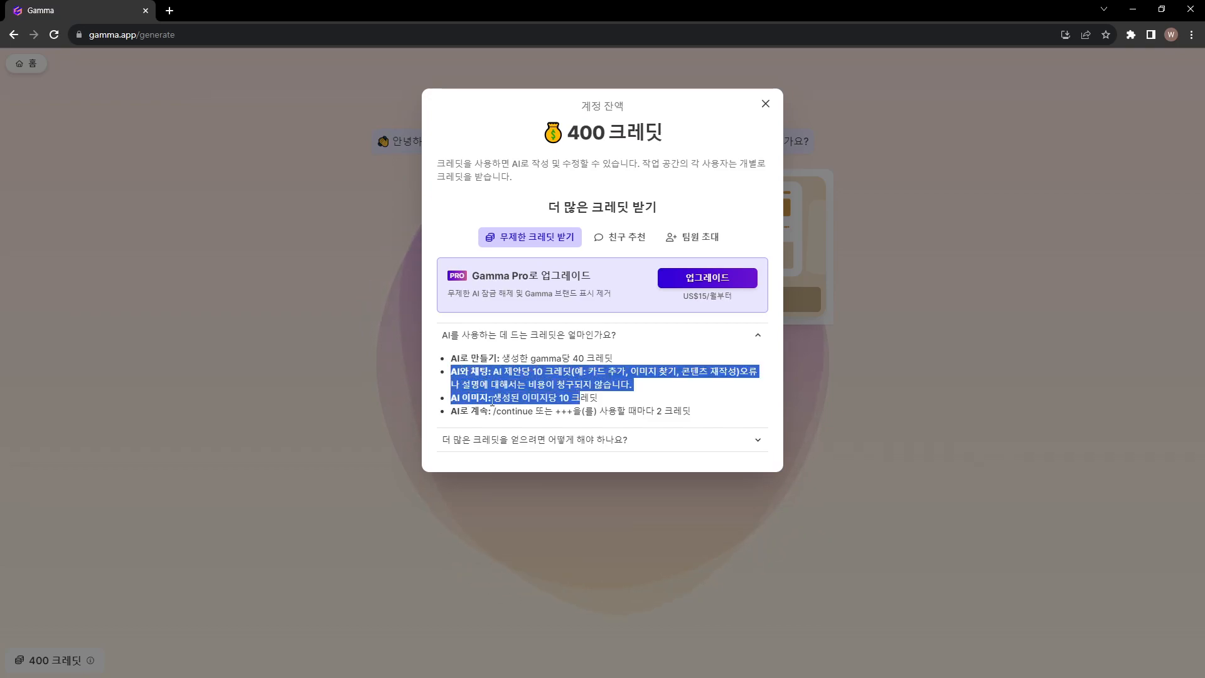
{"action": "left_click_drag", "start_coordinate": [452, 398], "coordinate": [605, 403]}
{"action": "left_click", "coordinate": [604, 402]}
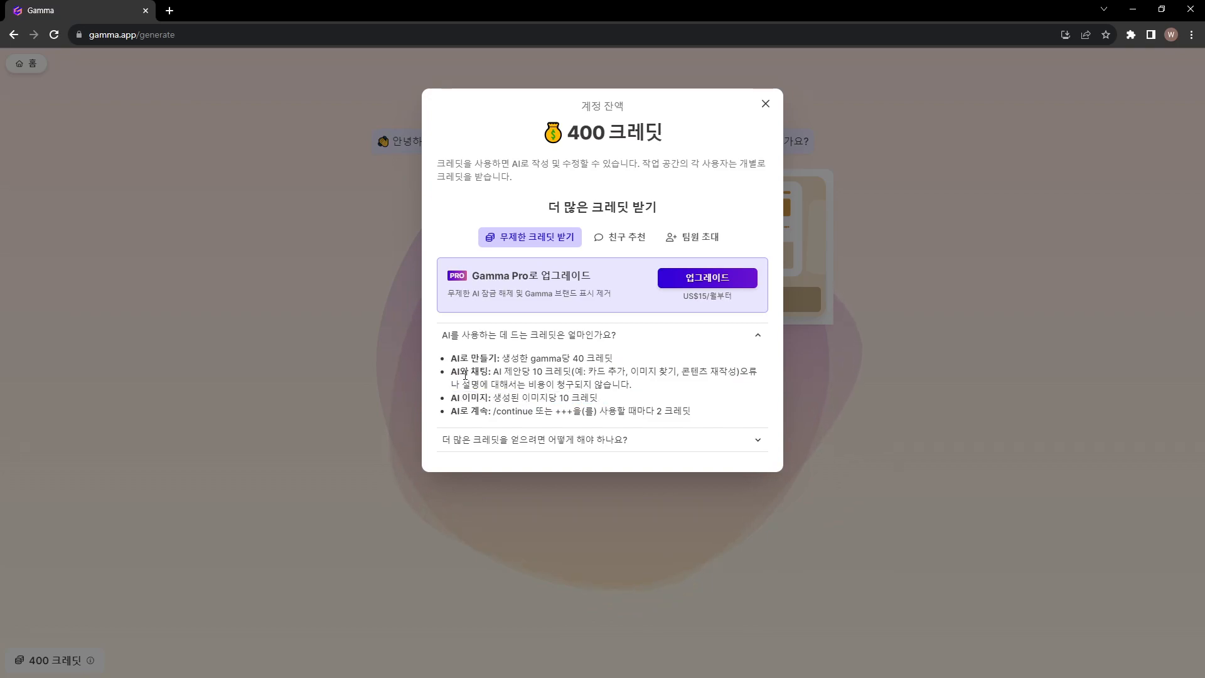
{"action": "left_click_drag", "start_coordinate": [452, 374], "coordinate": [646, 385]}
{"action": "left_click", "coordinate": [646, 387]}
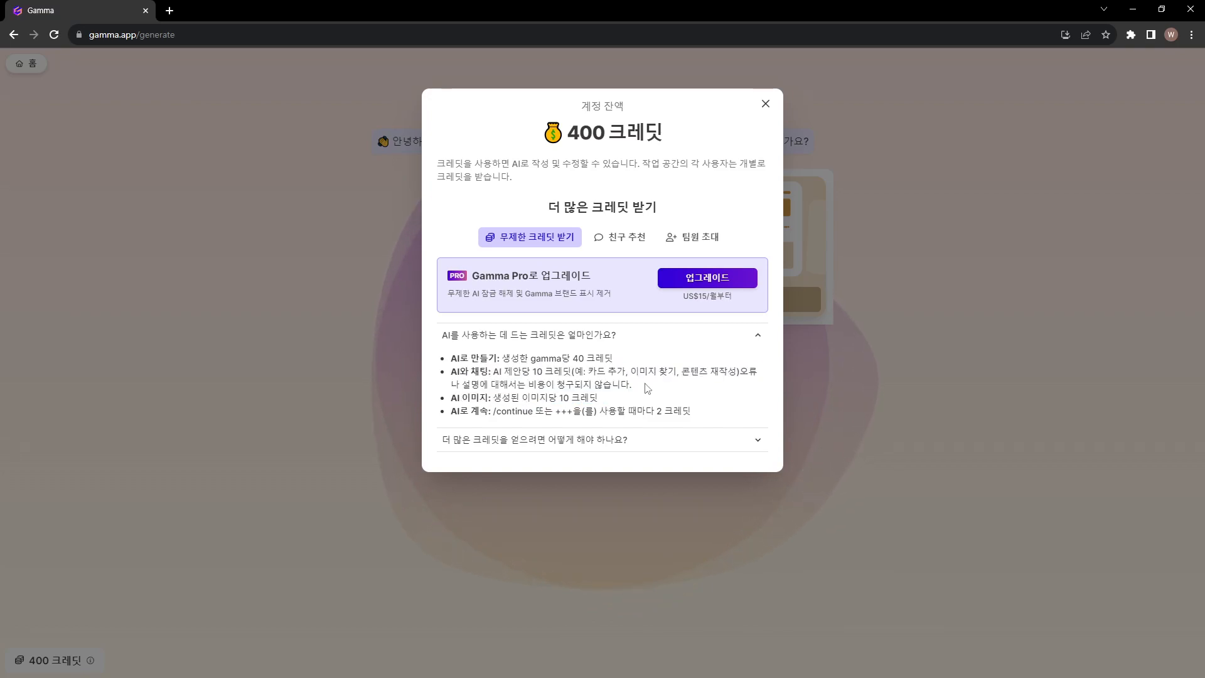
{"action": "left_click_drag", "start_coordinate": [568, 133], "coordinate": [611, 135]}
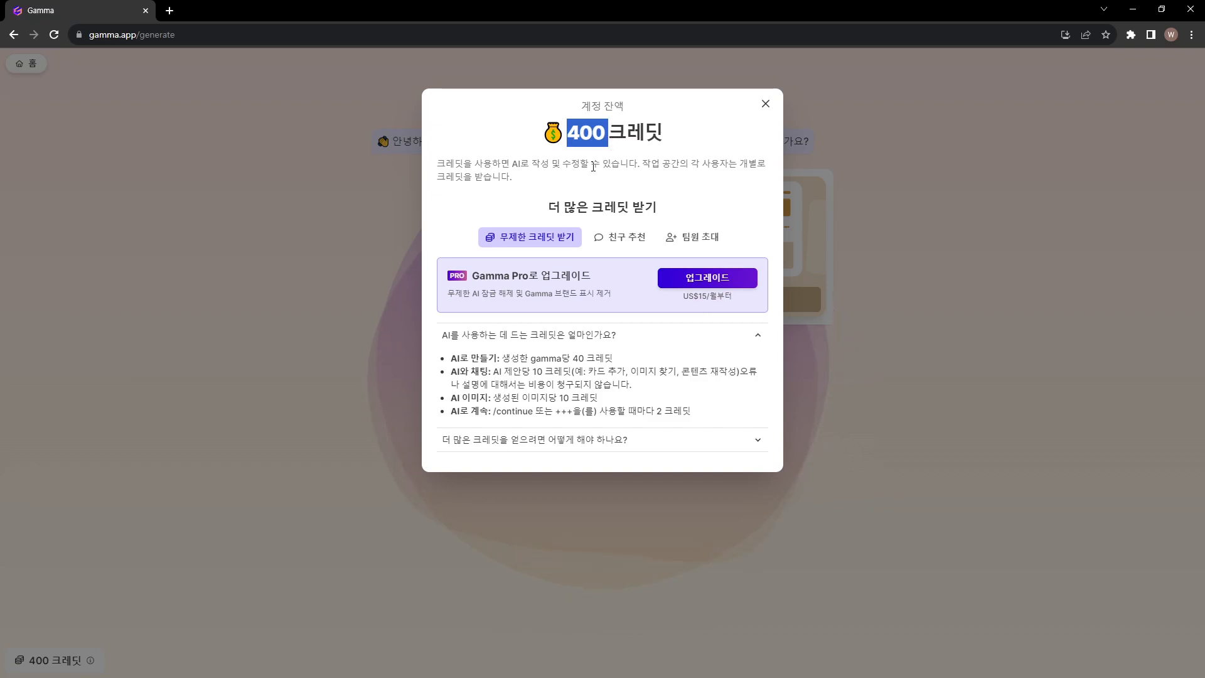
Read the explanation of how to get more credits and close the account balance dialog
{"action": "left_click", "coordinate": [598, 442]}
{"action": "left_click_drag", "start_coordinate": [442, 463], "coordinate": [552, 493]}
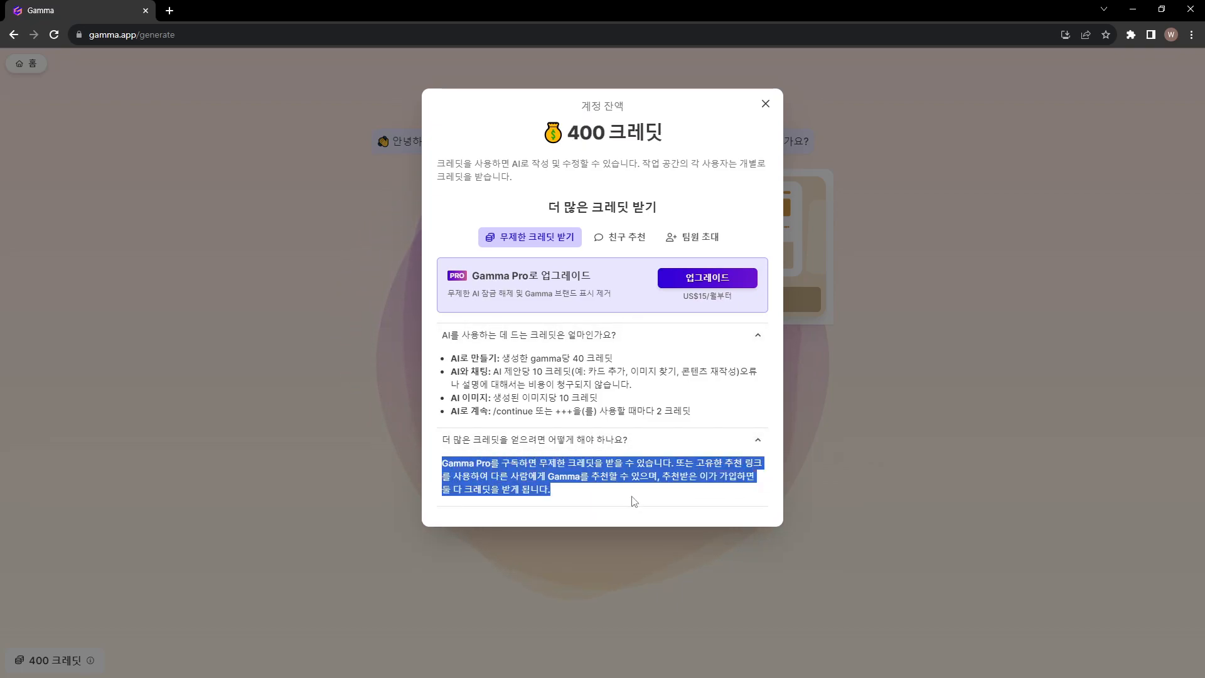
{"action": "left_click", "coordinate": [766, 112]}
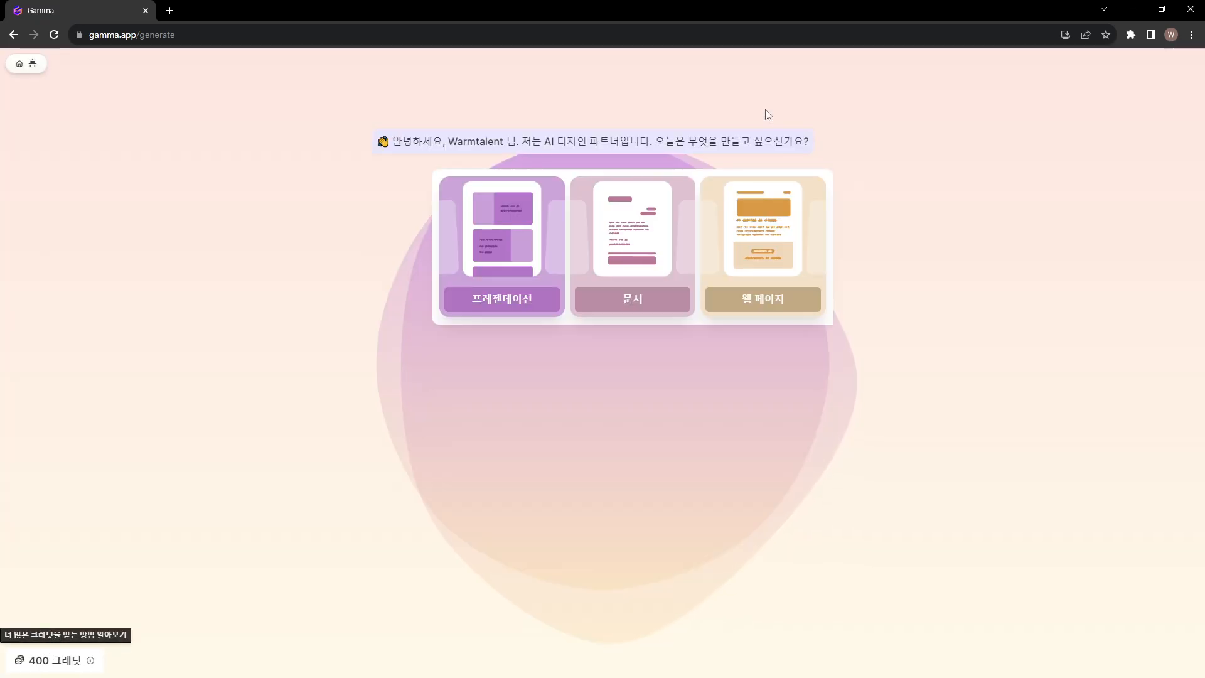
Choose 프레젠테이션 as the content type and submit "아티스트 포트폴리오" as the topic to generate an outline
{"action": "left_click", "coordinate": [510, 242]}
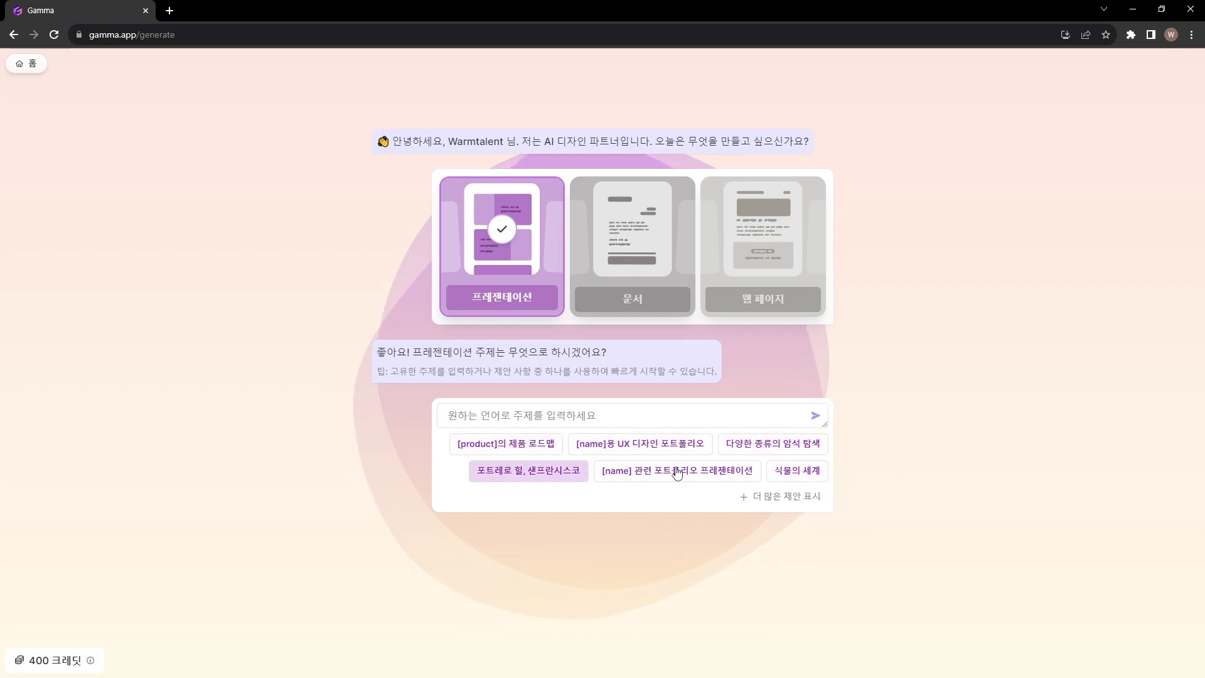
{"action": "left_click", "coordinate": [603, 420]}
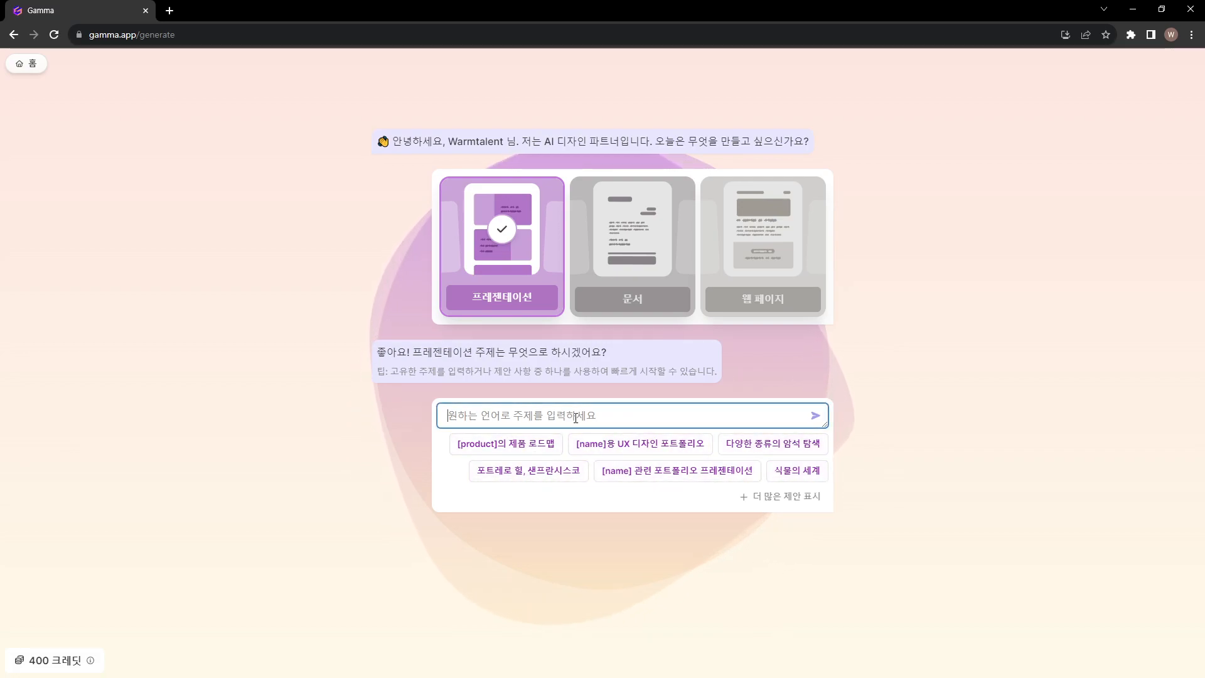
{"action": "type", "text": "아티스트 포트"}
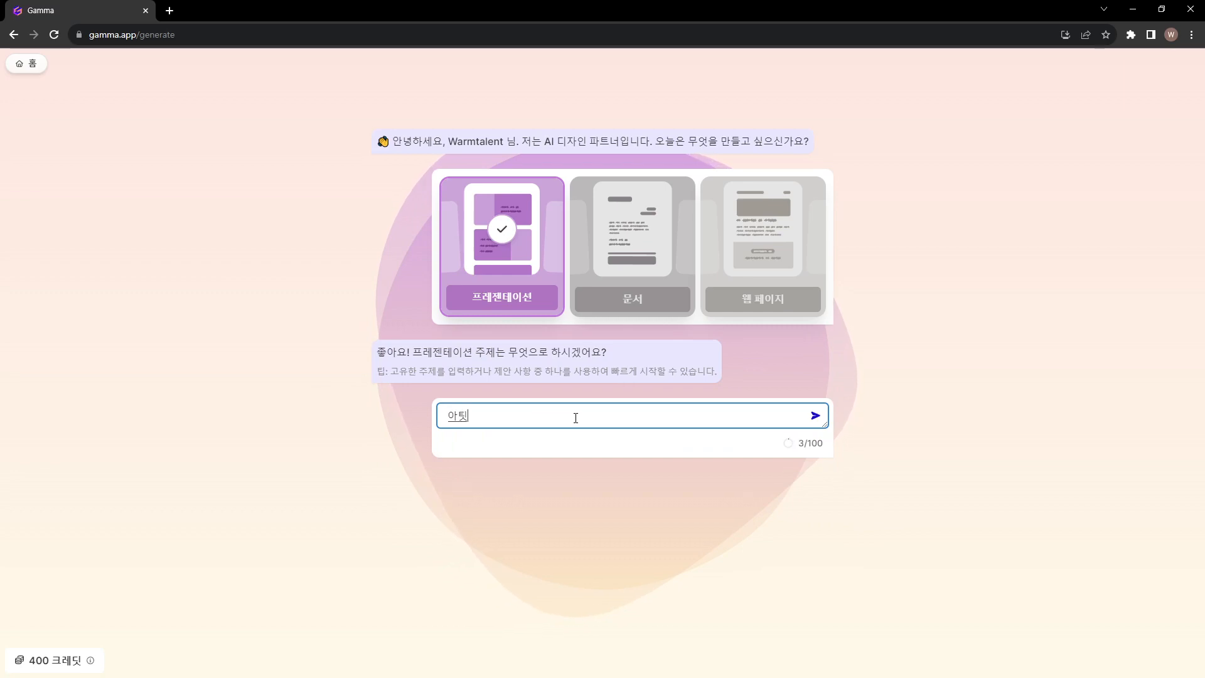
{"action": "type", "text": "폴리오"}
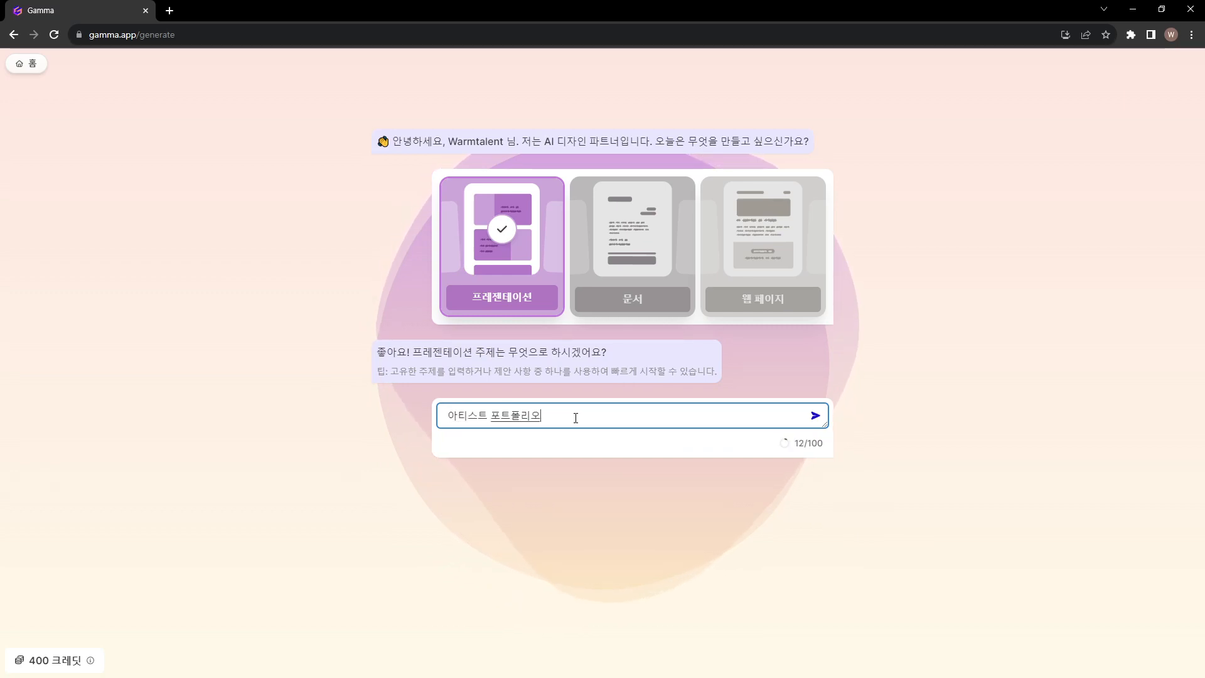
{"action": "key", "text": "Return"}
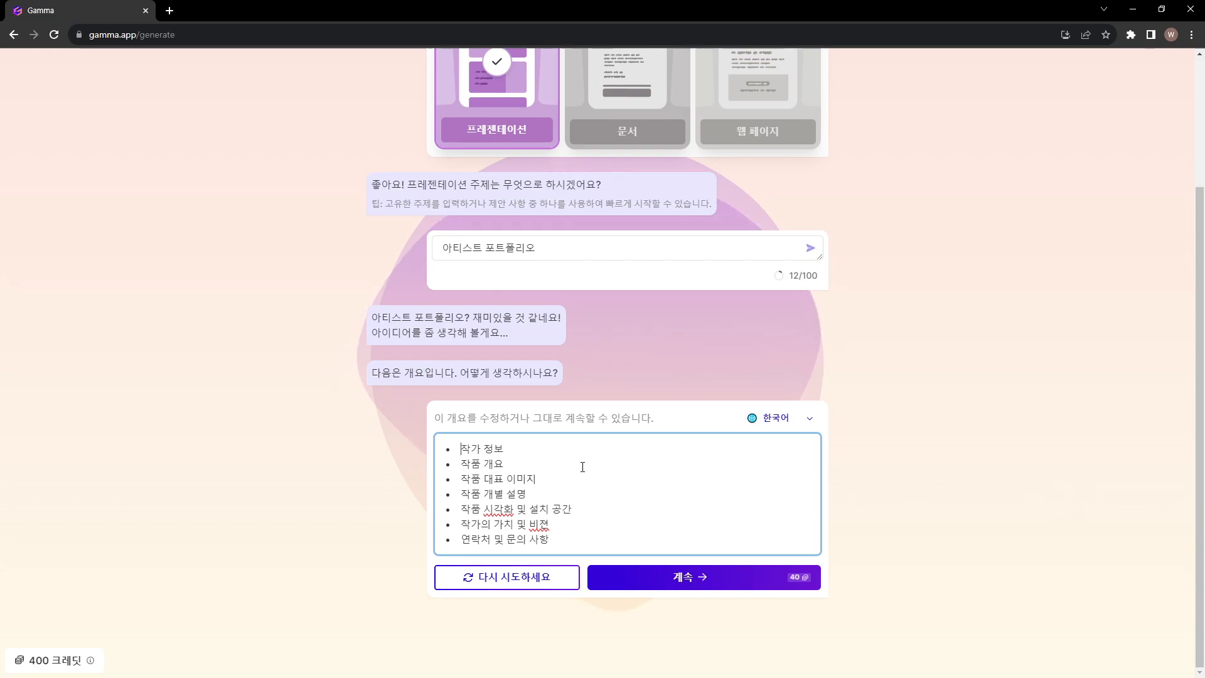
Review the generated outline's topics one by one, from 작가 정보 through 연락처 및 문의 사항
{"action": "left_click_drag", "start_coordinate": [463, 451], "coordinate": [537, 483]}
{"action": "left_click_drag", "start_coordinate": [462, 495], "coordinate": [540, 497]}
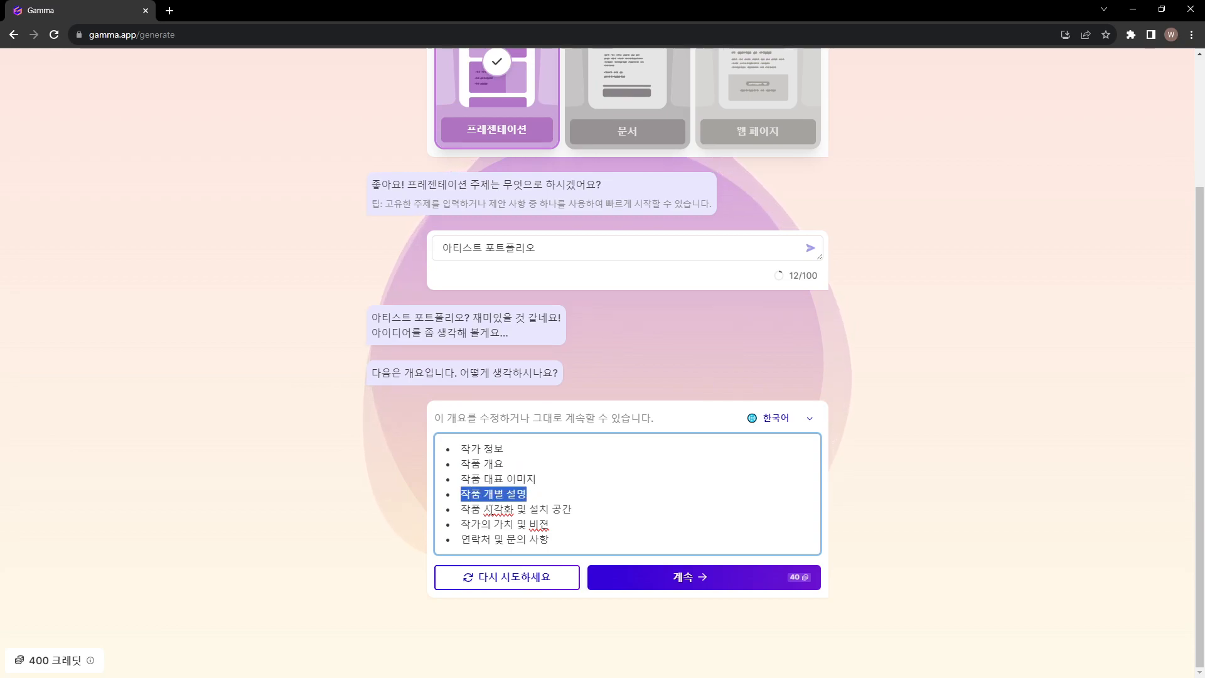
{"action": "left_click_drag", "start_coordinate": [463, 511], "coordinate": [588, 507]}
{"action": "left_click_drag", "start_coordinate": [462, 526], "coordinate": [550, 525]}
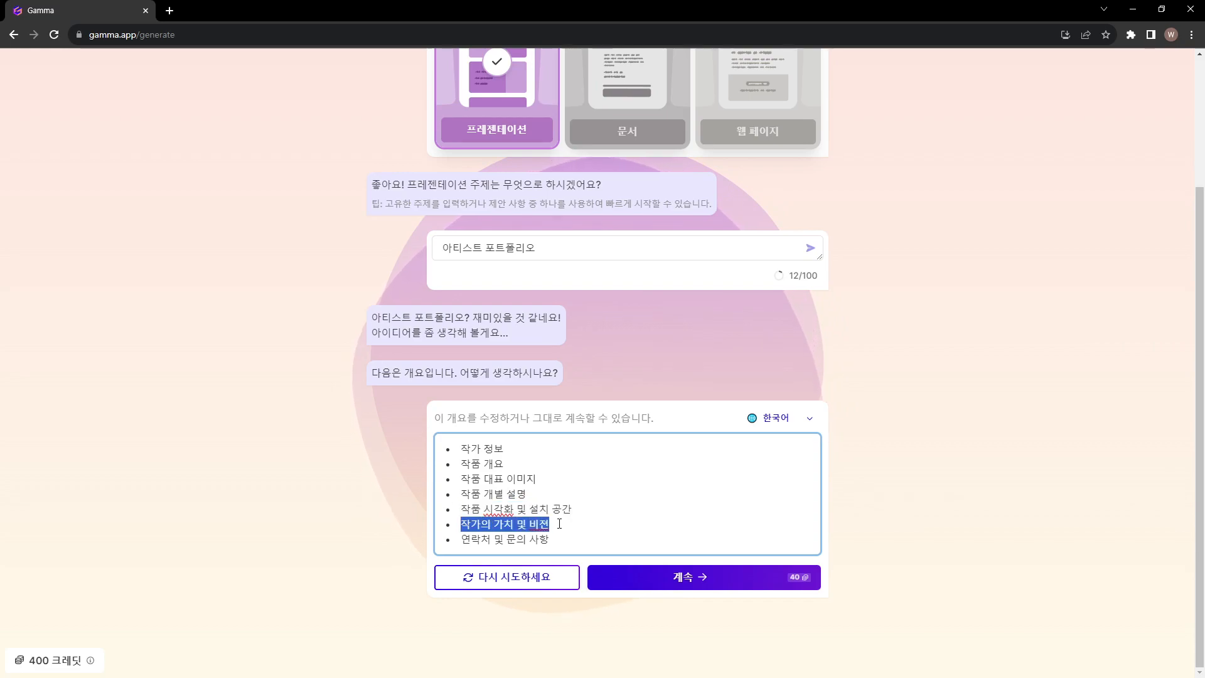
{"action": "left_click_drag", "start_coordinate": [462, 541], "coordinate": [555, 540]}
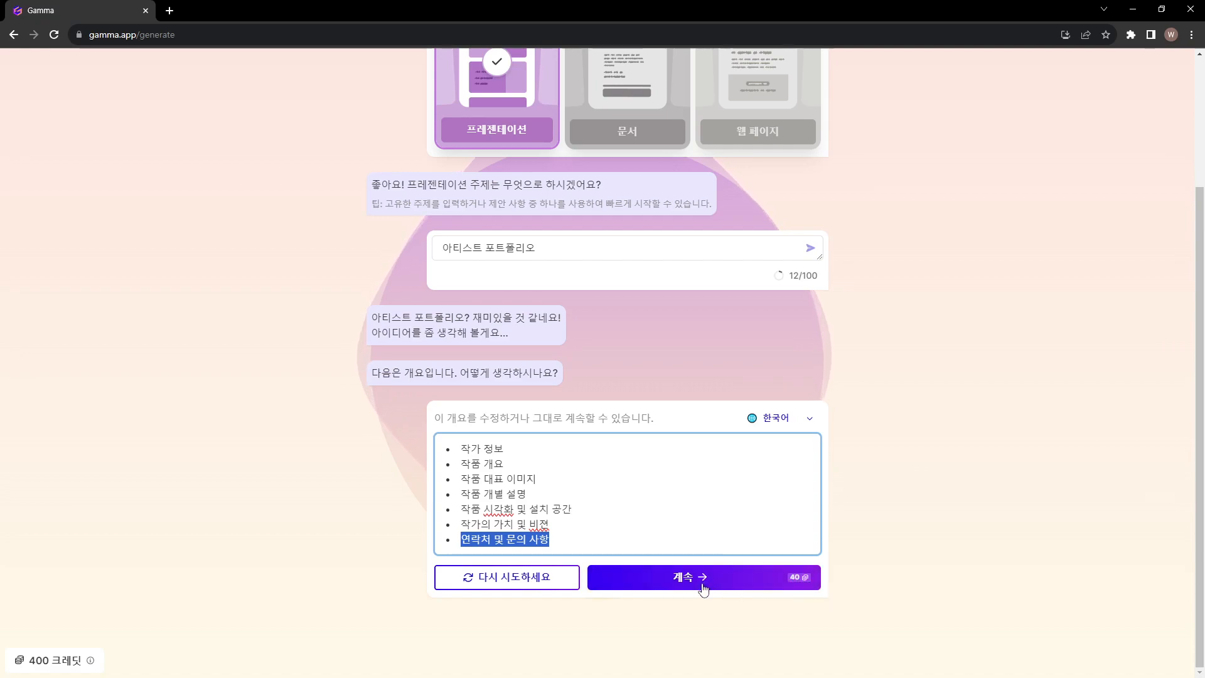
Regenerate the outline three times, reviewing the topics suggested each time
{"action": "left_click", "coordinate": [508, 575]}
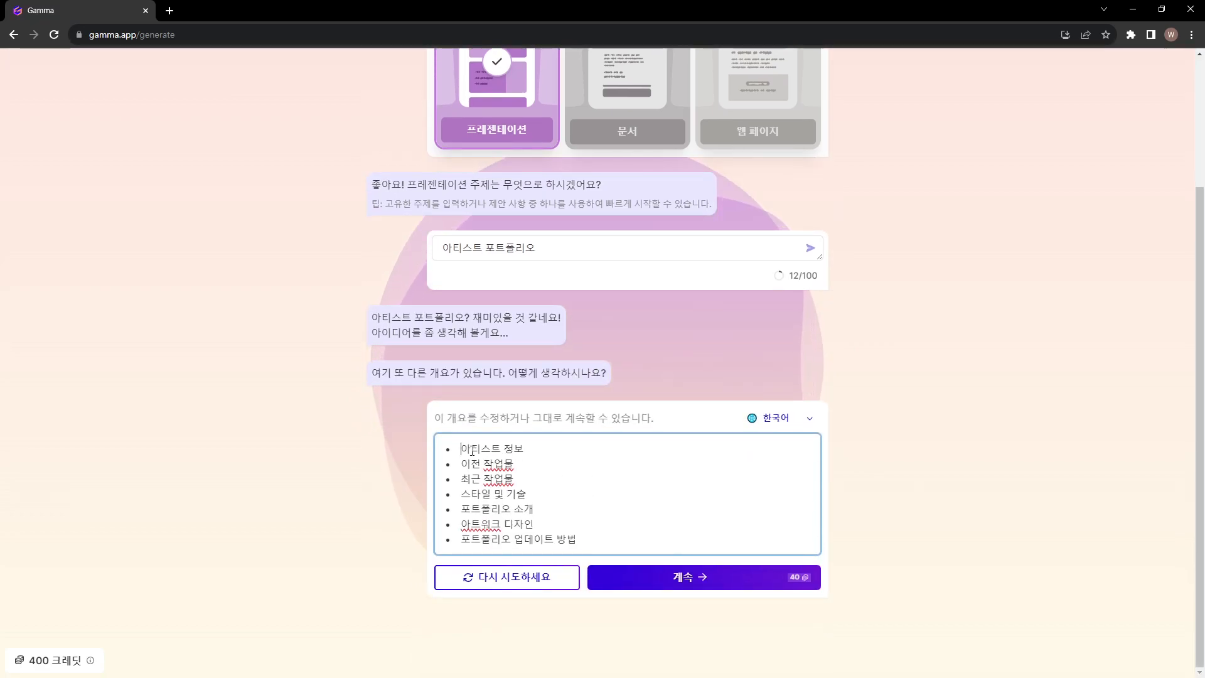
{"action": "left_click_drag", "start_coordinate": [464, 449], "coordinate": [518, 468]}
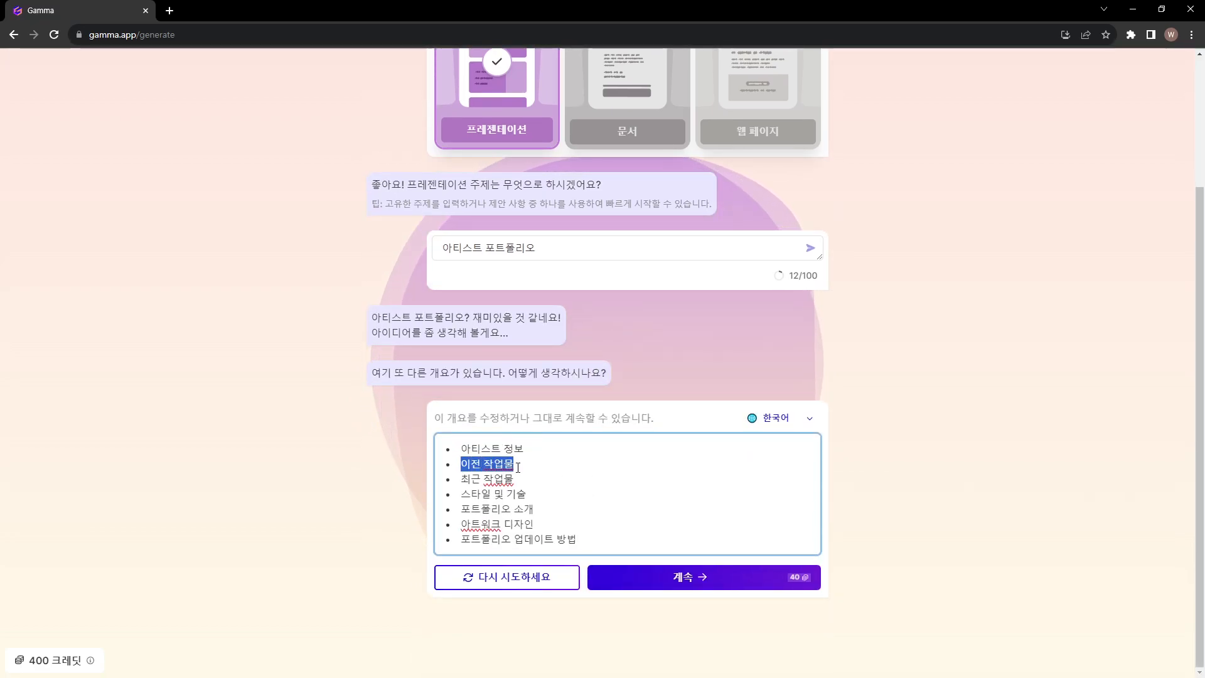
{"action": "left_click", "coordinate": [477, 580]}
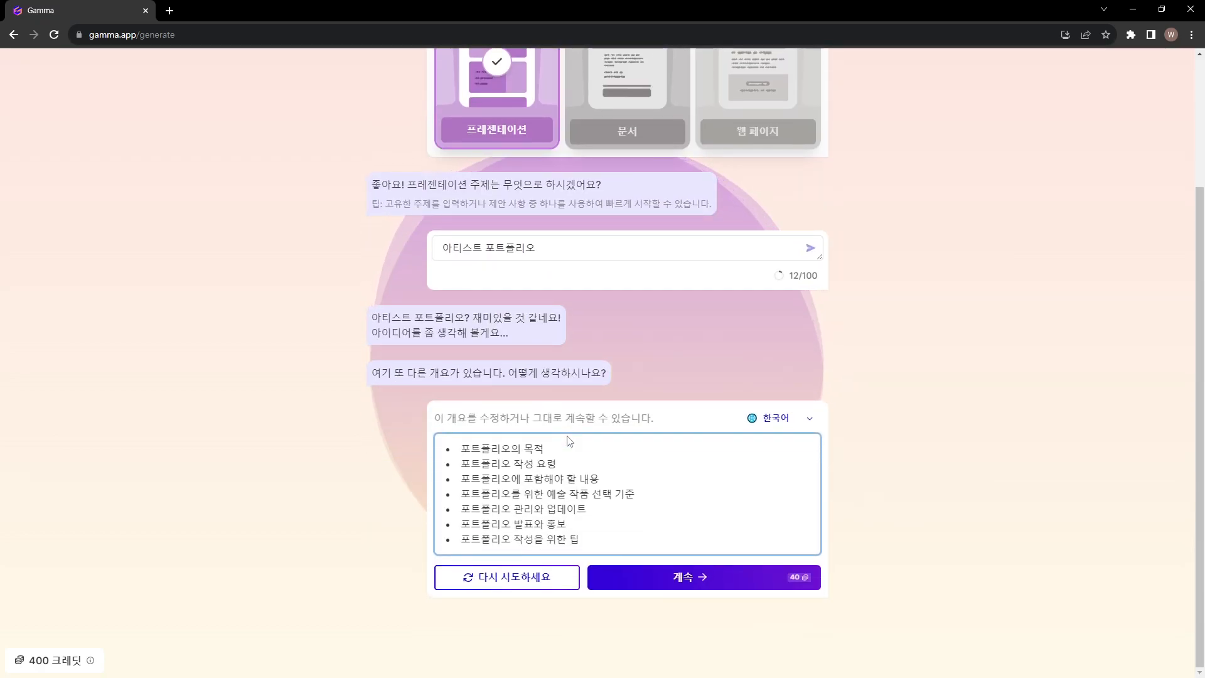
{"action": "key", "text": "ctrl+a"}
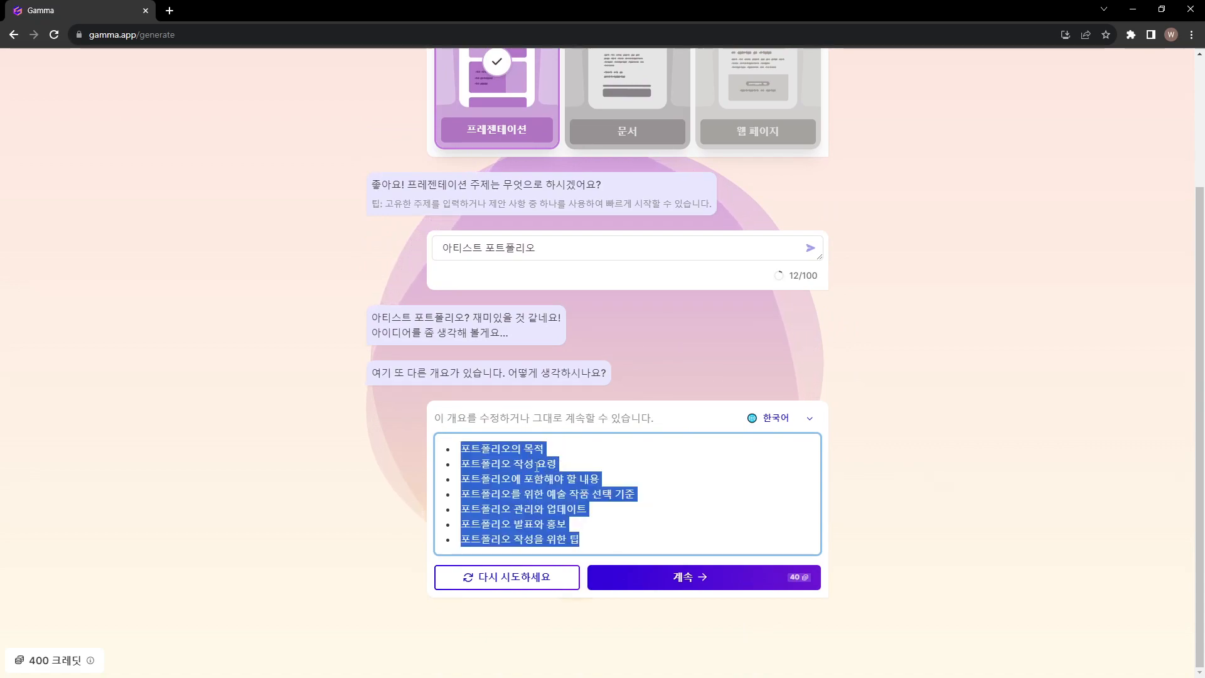
{"action": "left_click", "coordinate": [535, 448]}
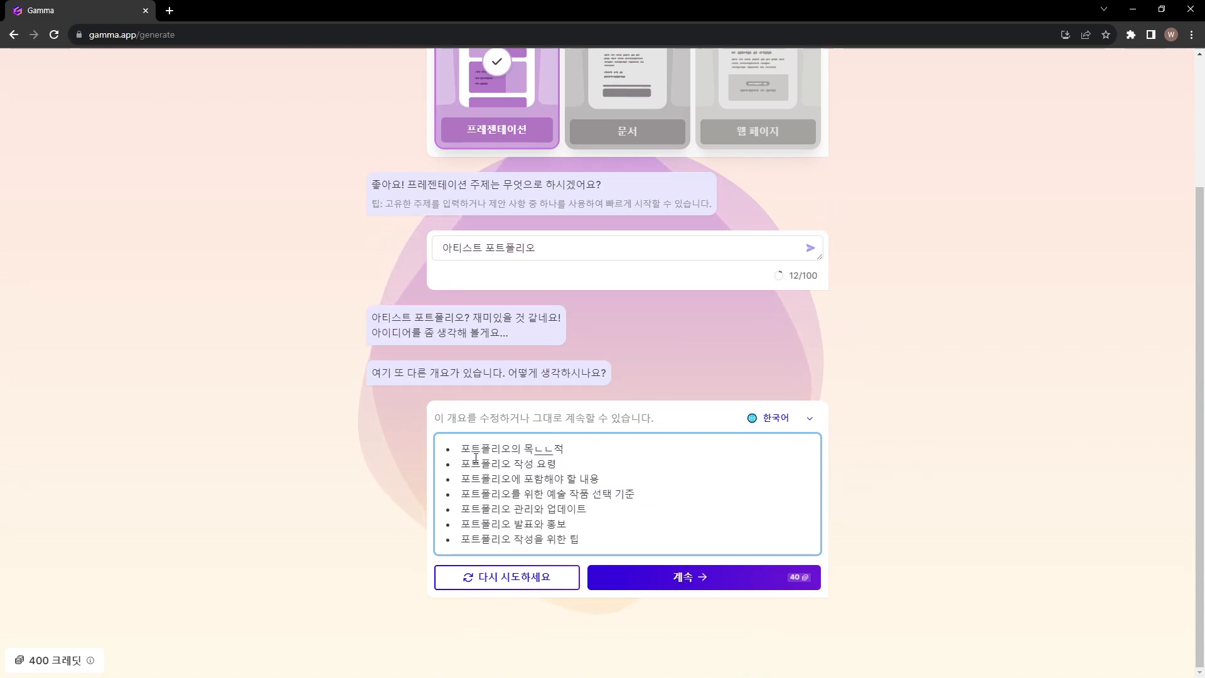
{"action": "left_click", "coordinate": [499, 577]}
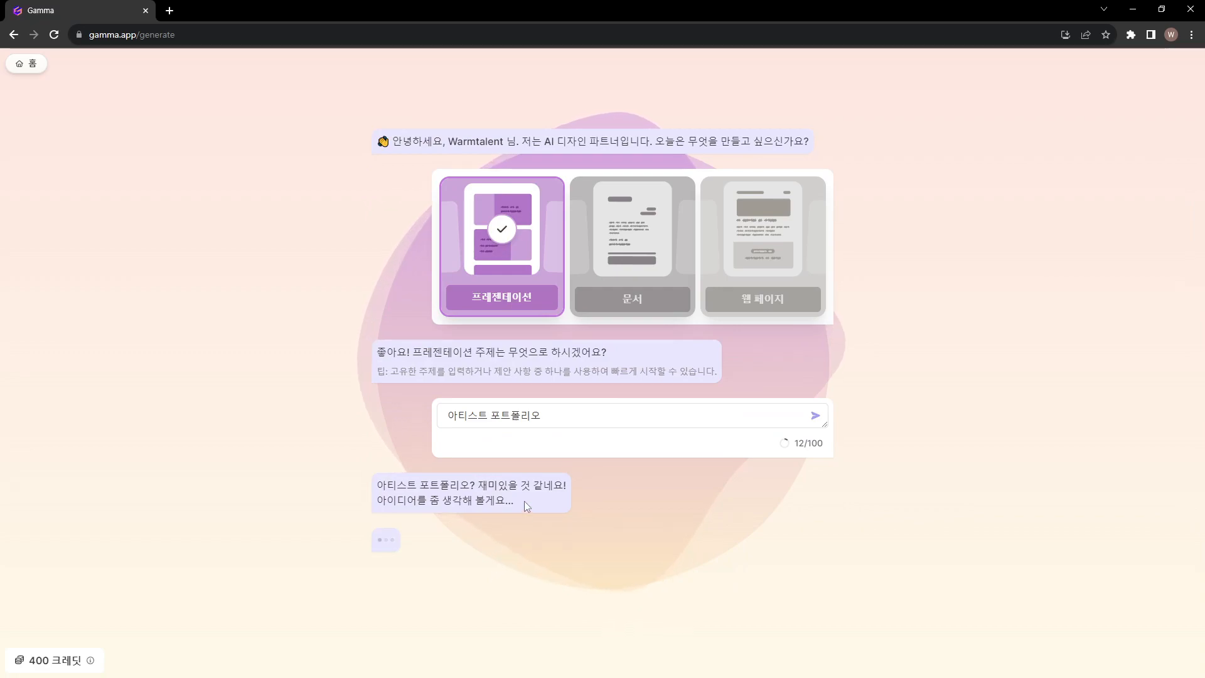
{"action": "left_click_drag", "start_coordinate": [463, 451], "coordinate": [546, 549]}
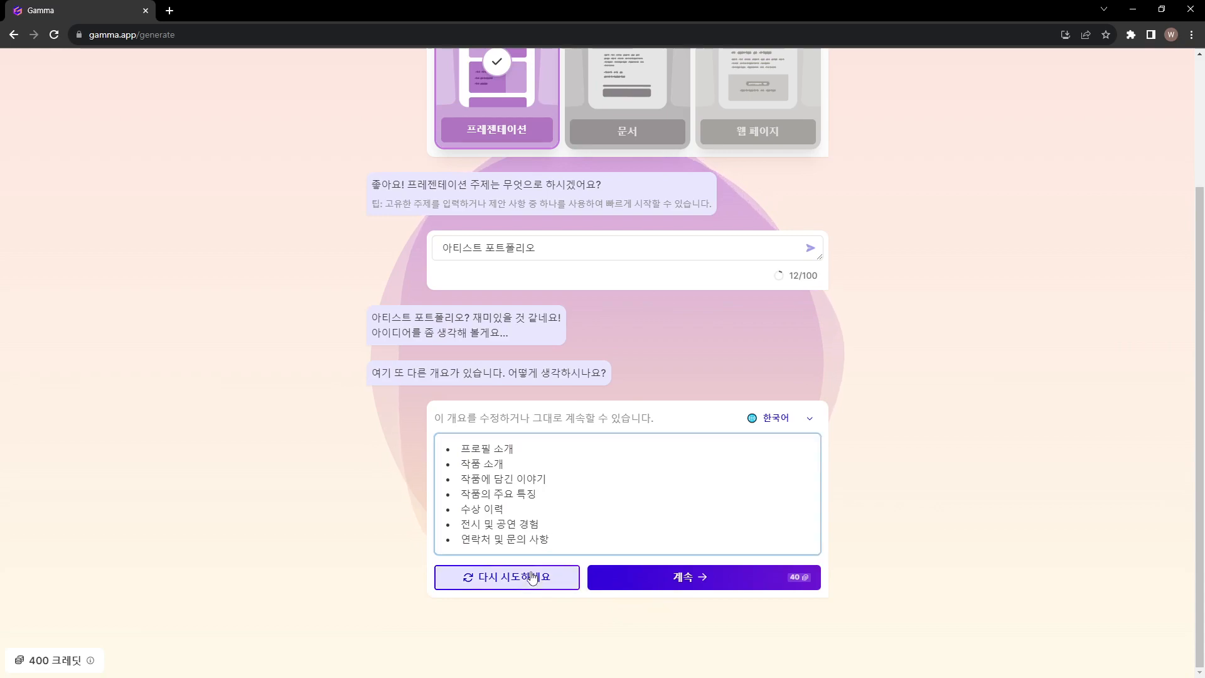
Regenerate the outline once more, check its topics from 작가 소개 to 문의하기, and accept it to continue to theme selection
{"action": "left_click", "coordinate": [508, 576]}
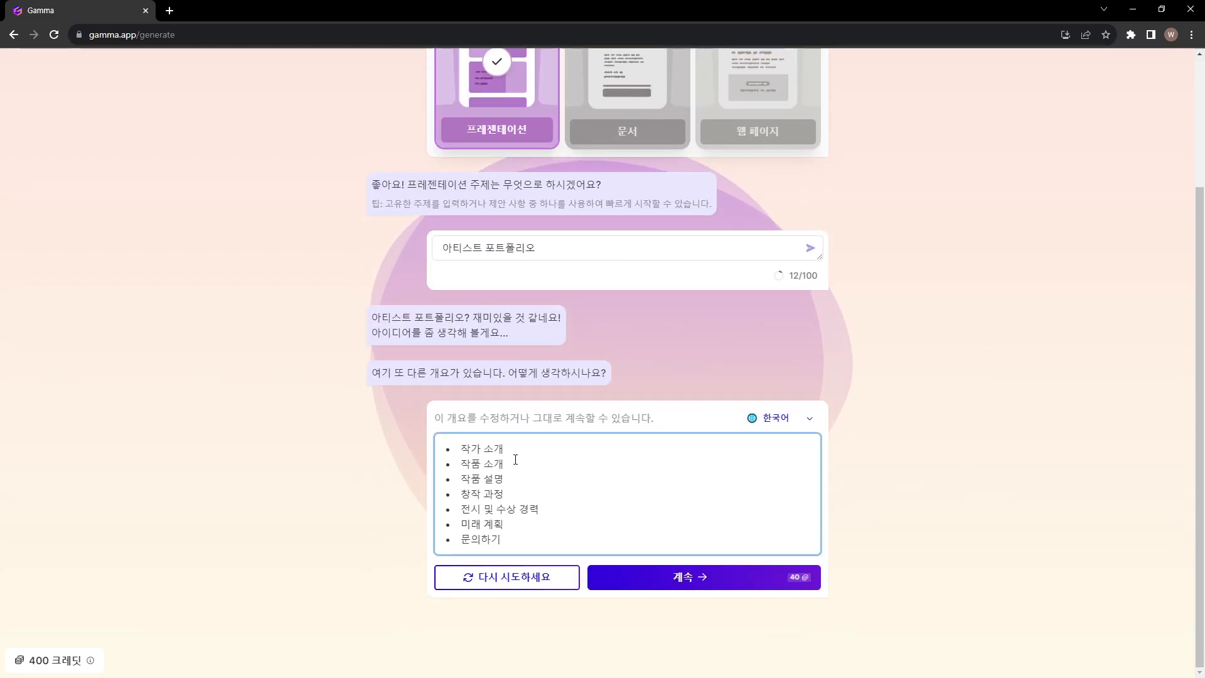
{"action": "left_click_drag", "start_coordinate": [463, 448], "coordinate": [517, 539]}
{"action": "left_click", "coordinate": [524, 477]}
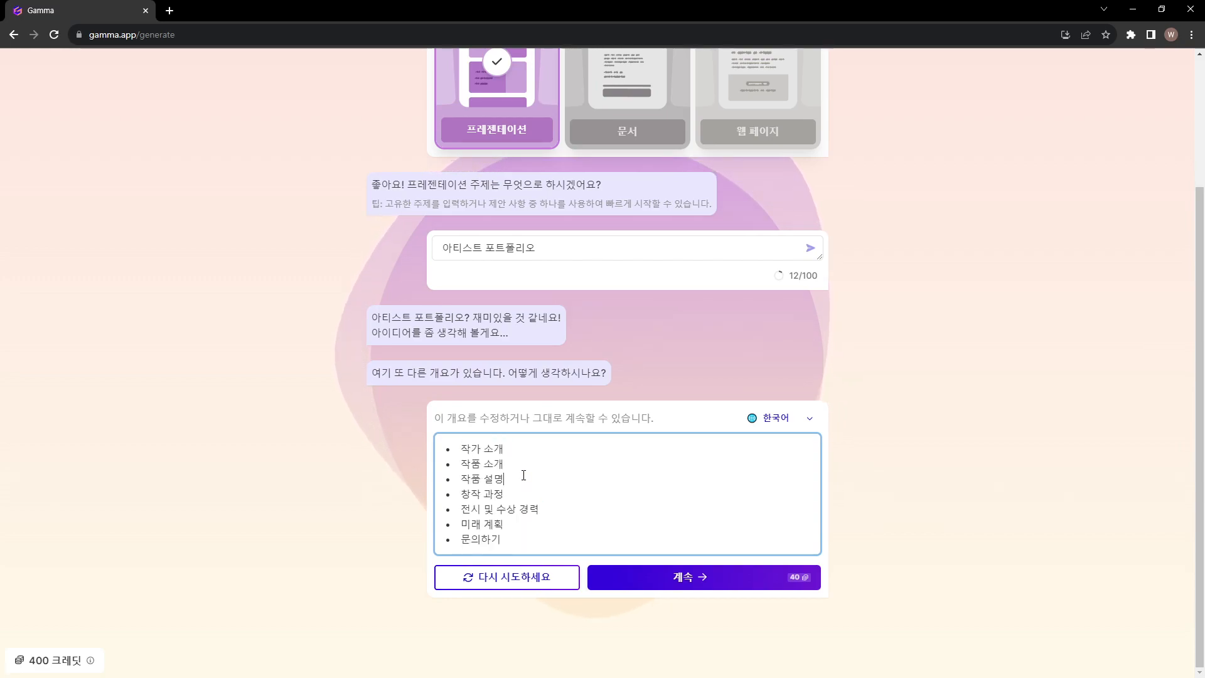
{"action": "left_click_drag", "start_coordinate": [462, 450], "coordinate": [541, 540]}
{"action": "left_click", "coordinate": [541, 540]}
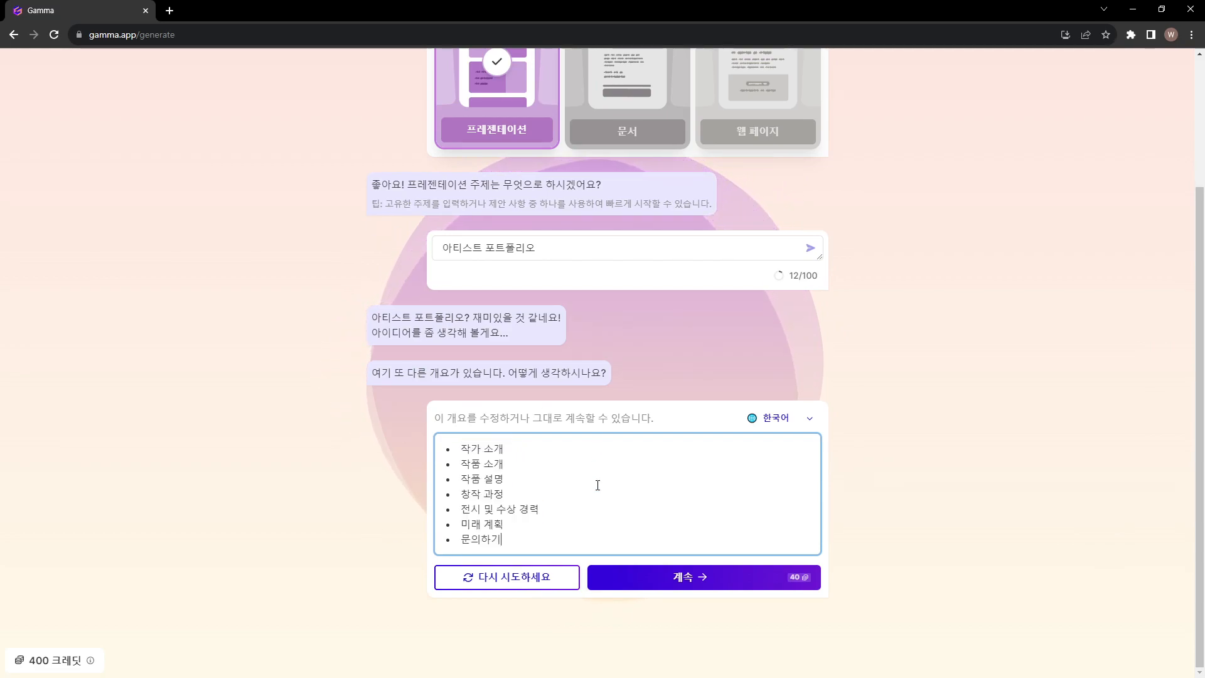
{"action": "left_click", "coordinate": [653, 576]}
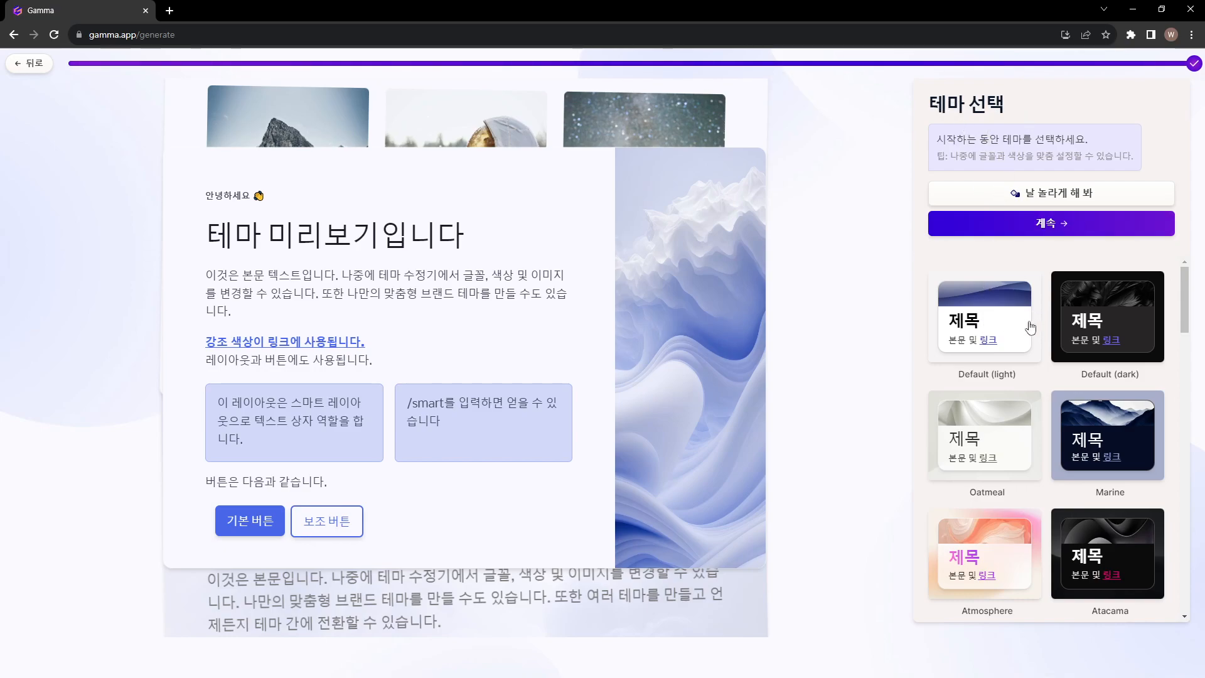
Preview the Default (light), Default (dark), Oatmeal, Marine, Atmosphere and Atacama themes, then return to Default (dark)
{"action": "left_click", "coordinate": [1001, 300]}
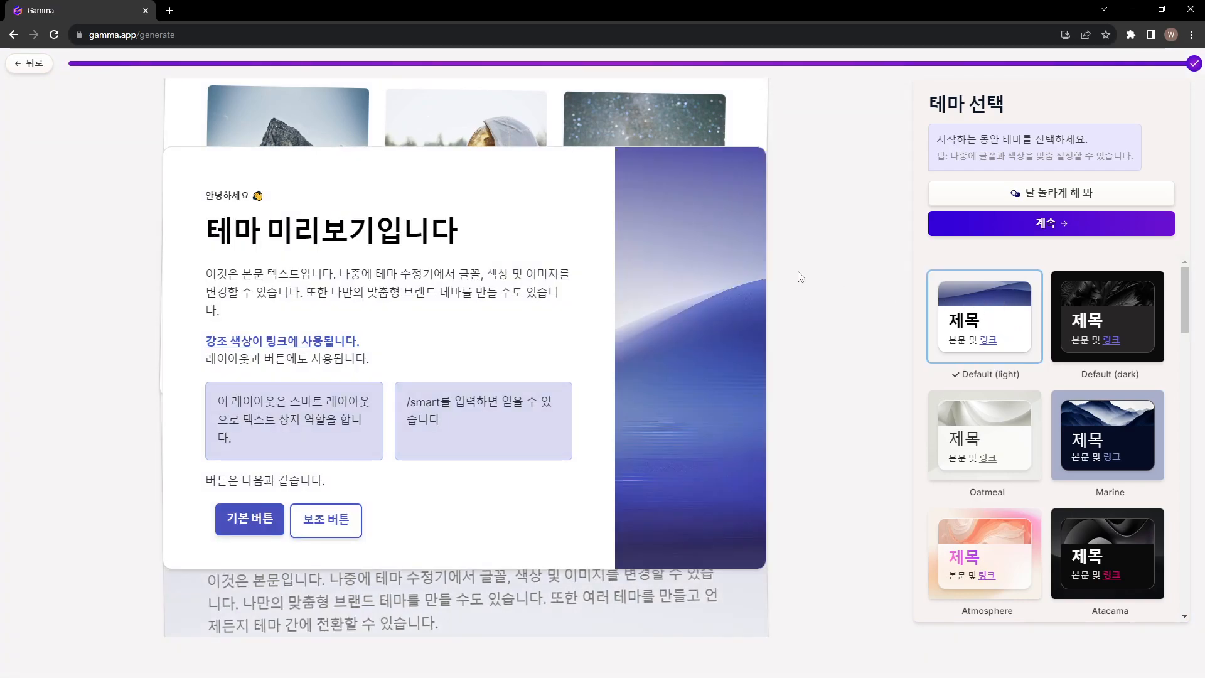
{"action": "left_click", "coordinate": [1090, 305]}
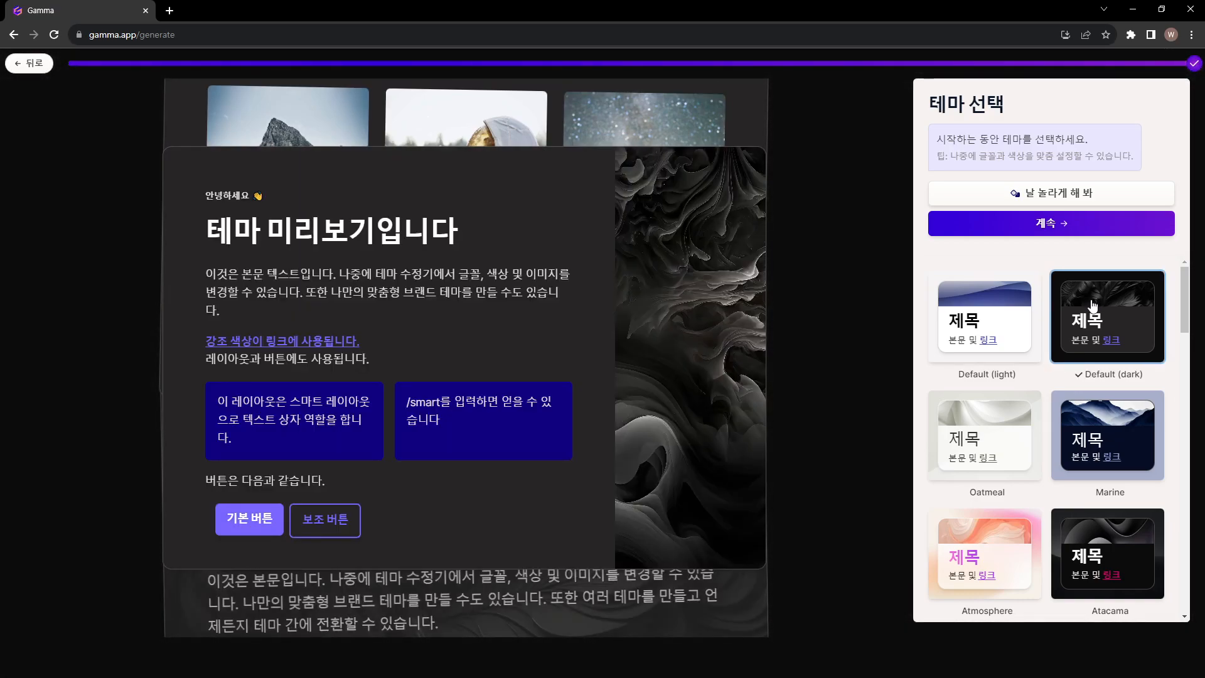
{"action": "left_click", "coordinate": [1016, 420]}
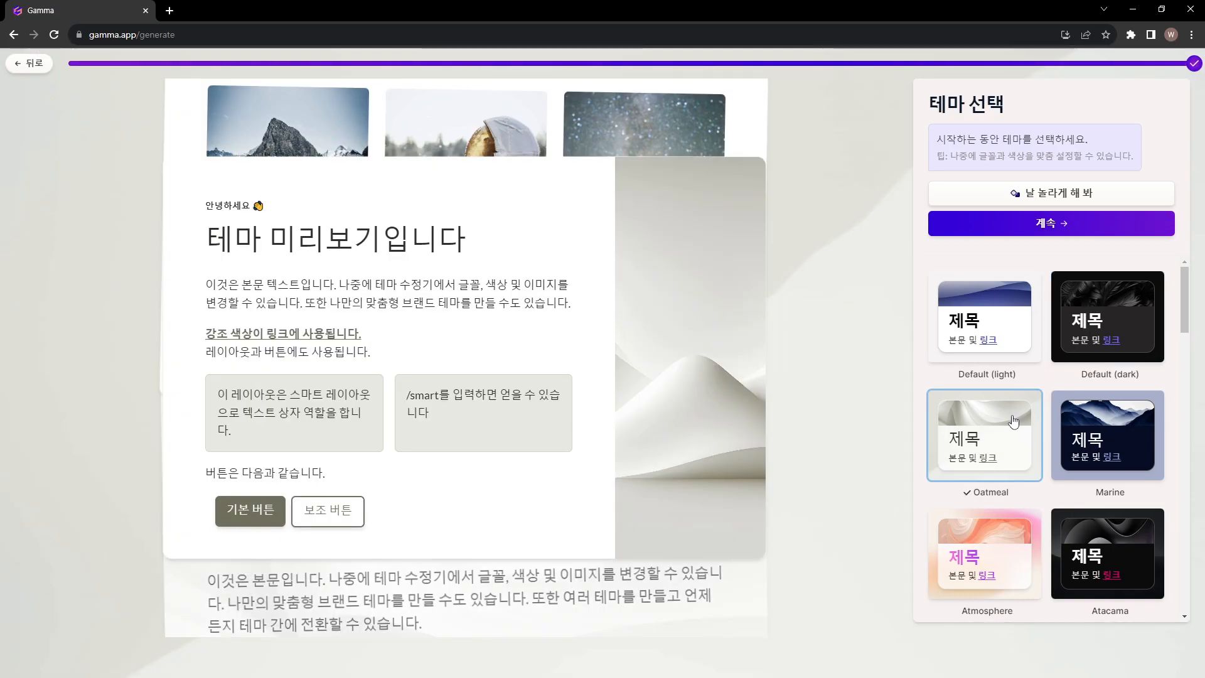
{"action": "left_click", "coordinate": [1073, 419]}
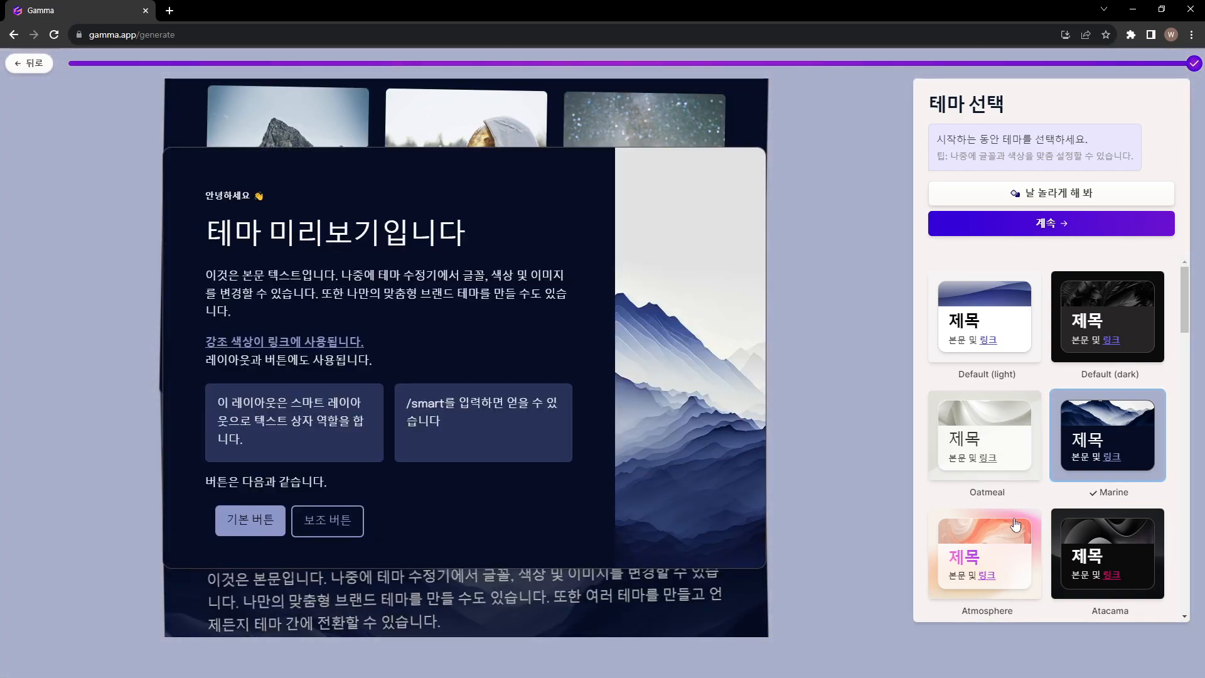
{"action": "left_click", "coordinate": [1015, 525]}
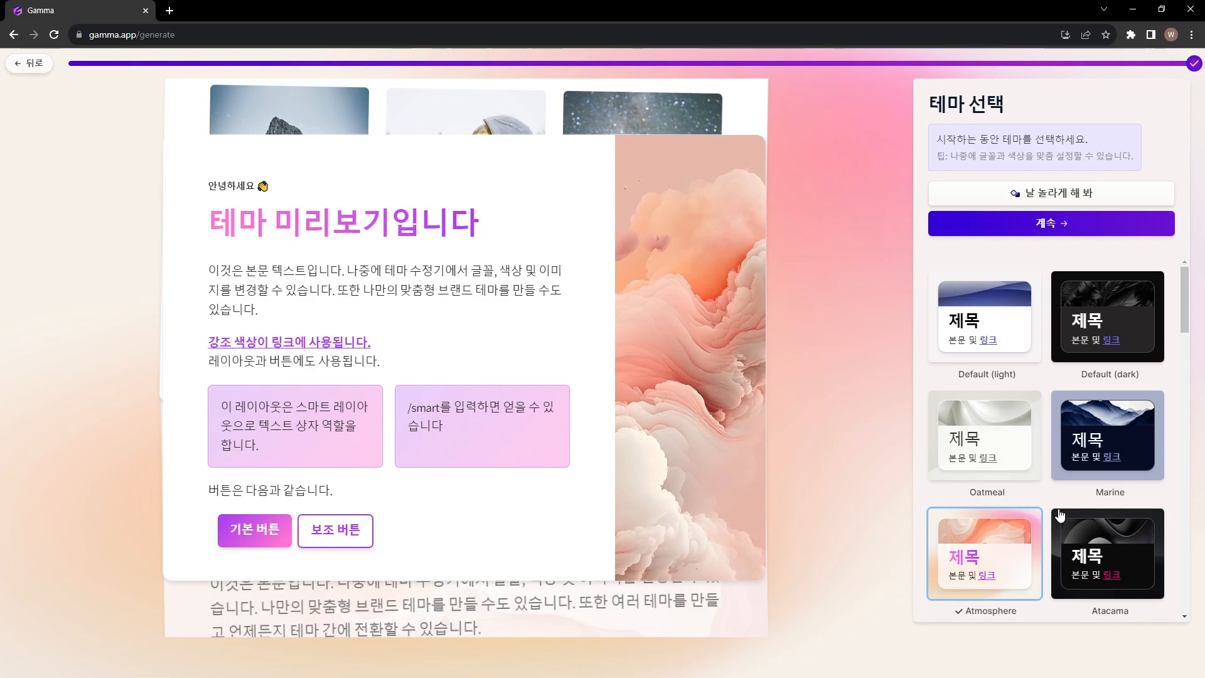
{"action": "left_click", "coordinate": [1079, 523]}
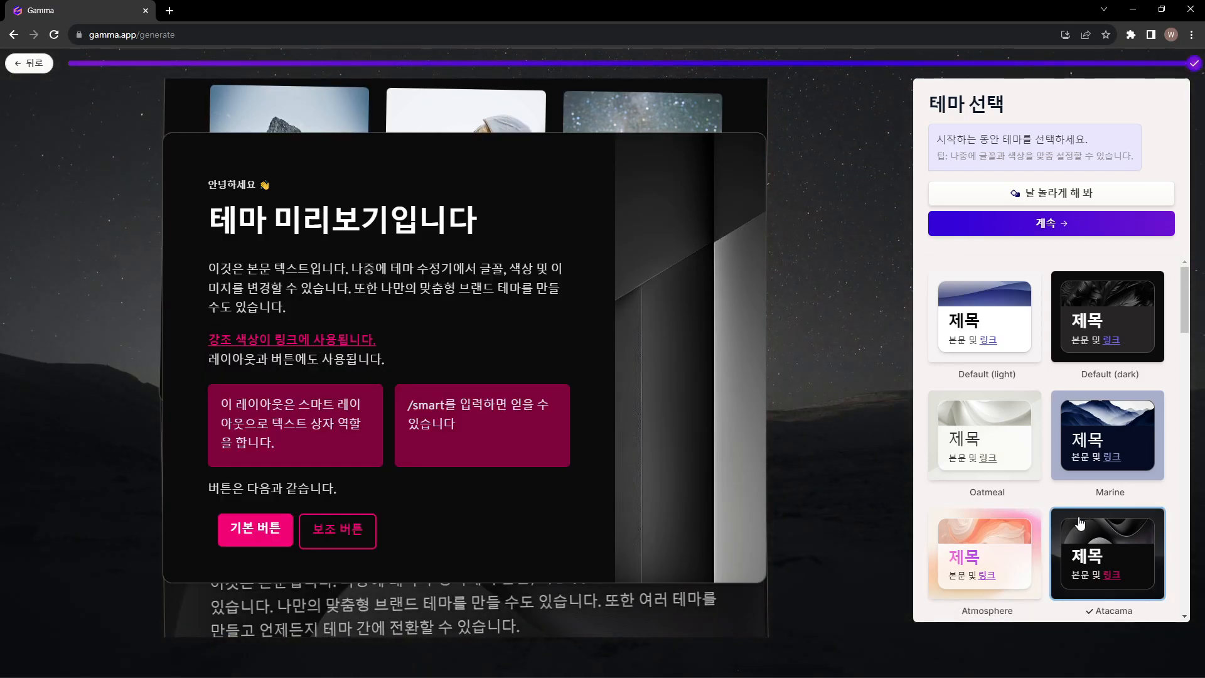
{"action": "left_click", "coordinate": [1099, 306]}
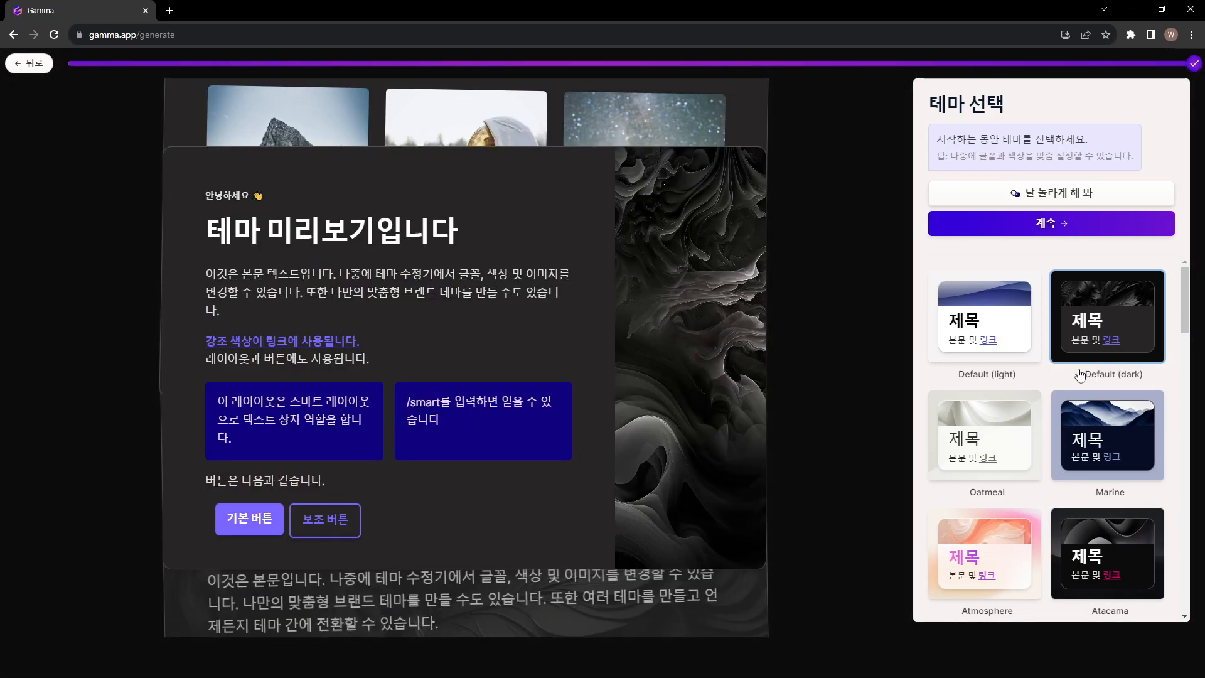
Browse further through the theme list and preview the Icebreaker and Prism themes
{"action": "scroll", "coordinate": [1079, 375], "scroll_direction": "down", "scroll_amount": 5}
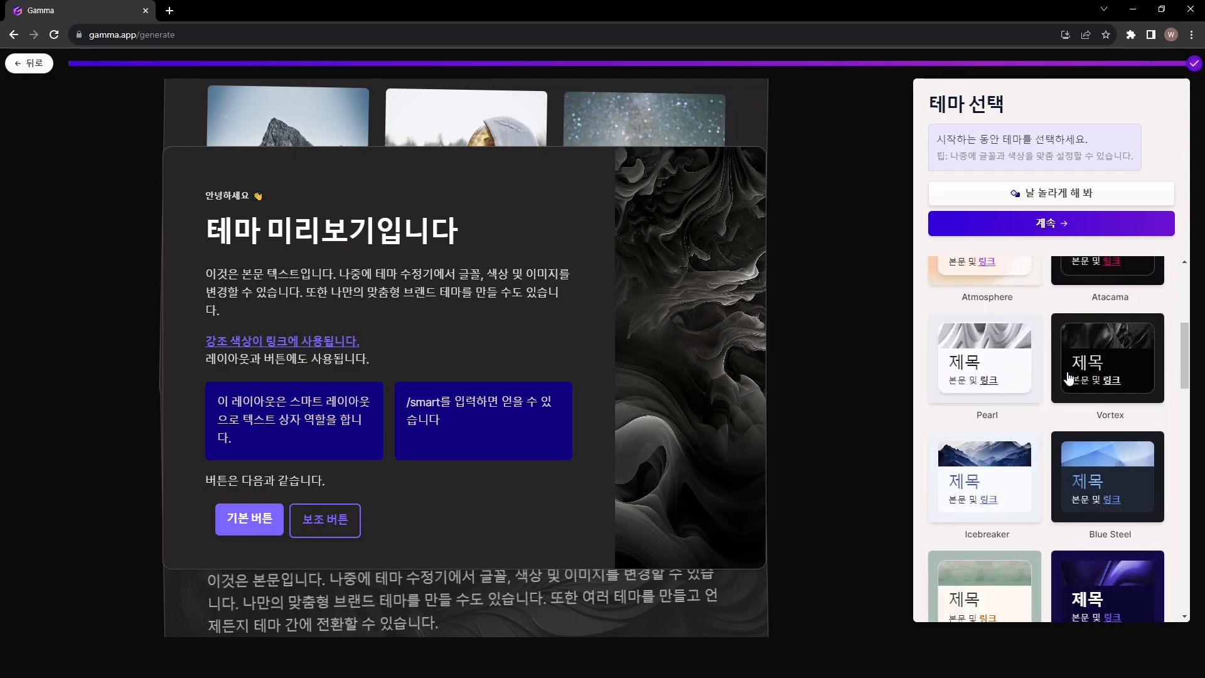
{"action": "left_click", "coordinate": [999, 459]}
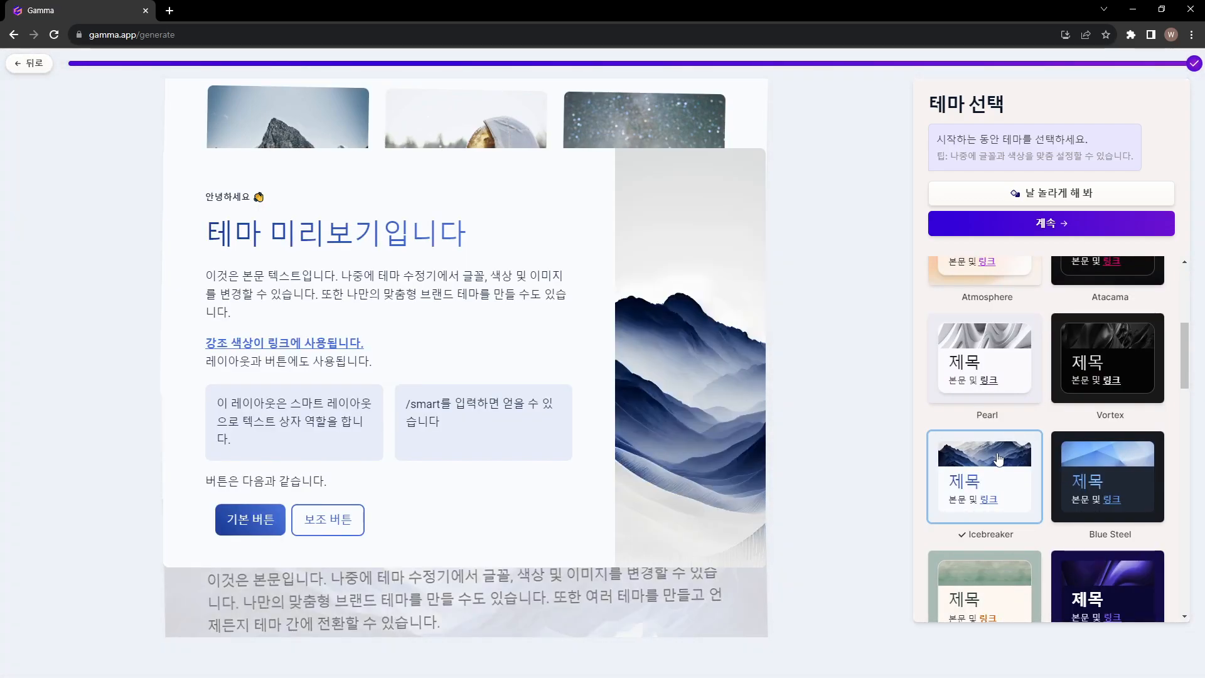
{"action": "scroll", "coordinate": [1041, 494], "scroll_direction": "up", "scroll_amount": 4}
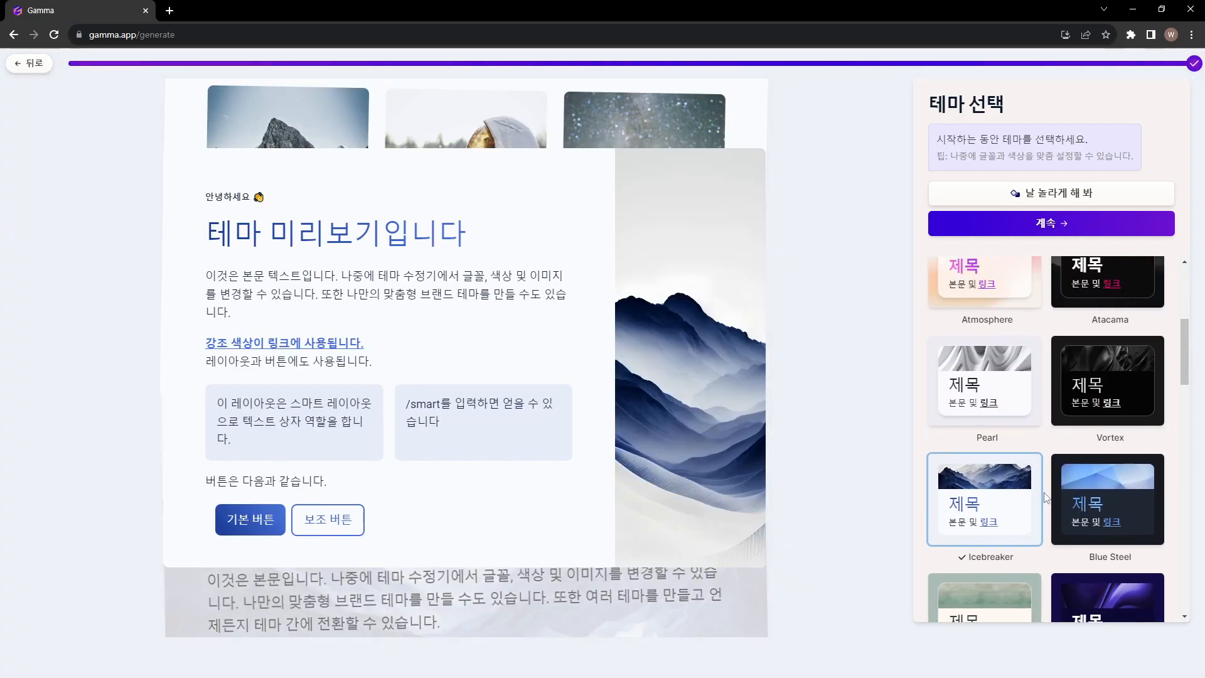
{"action": "scroll", "coordinate": [1042, 470], "scroll_direction": "down", "scroll_amount": 6}
{"action": "scroll", "coordinate": [1042, 454], "scroll_direction": "down", "scroll_amount": 6}
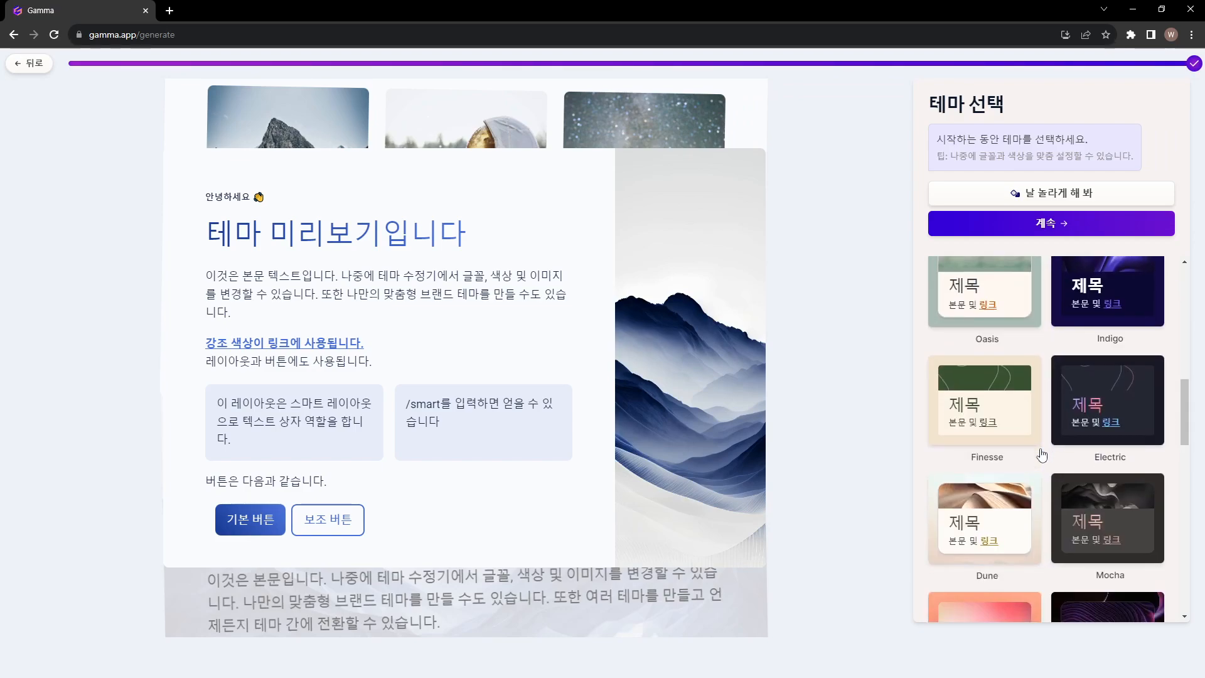
{"action": "scroll", "coordinate": [1041, 448], "scroll_direction": "down", "scroll_amount": 2}
{"action": "left_click", "coordinate": [1032, 416]}
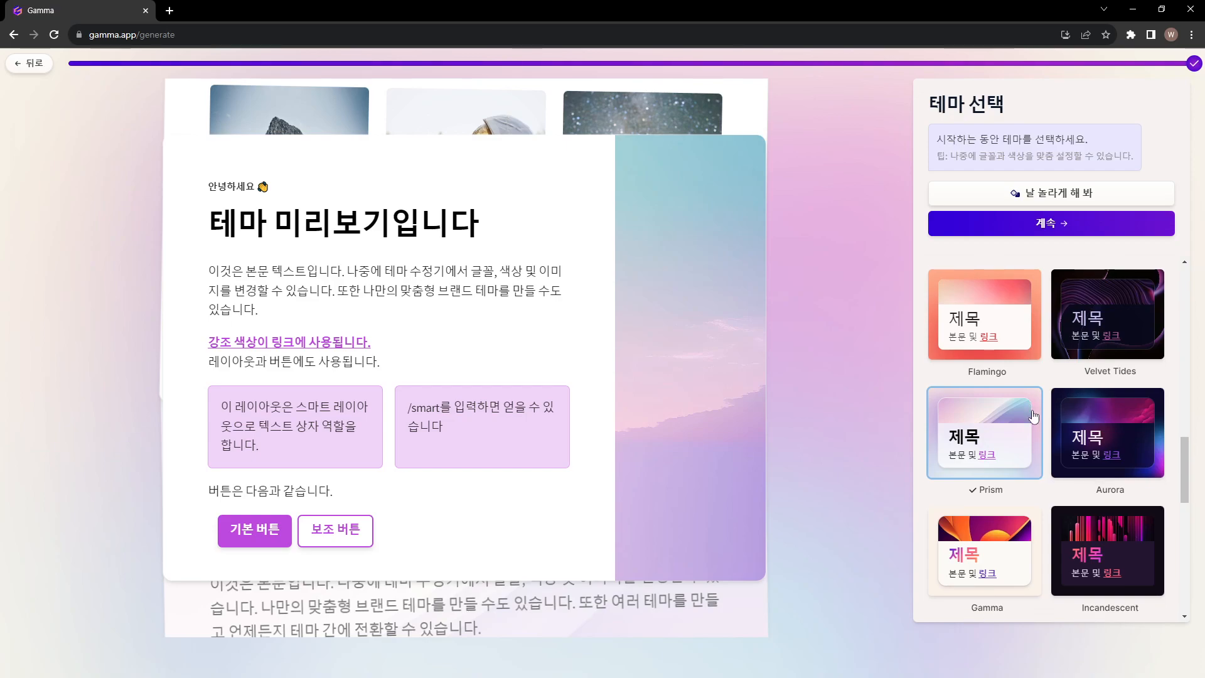
{"action": "scroll", "coordinate": [1036, 389], "scroll_direction": "down", "scroll_amount": 3}
{"action": "scroll", "coordinate": [1039, 351], "scroll_direction": "up", "scroll_amount": 1}
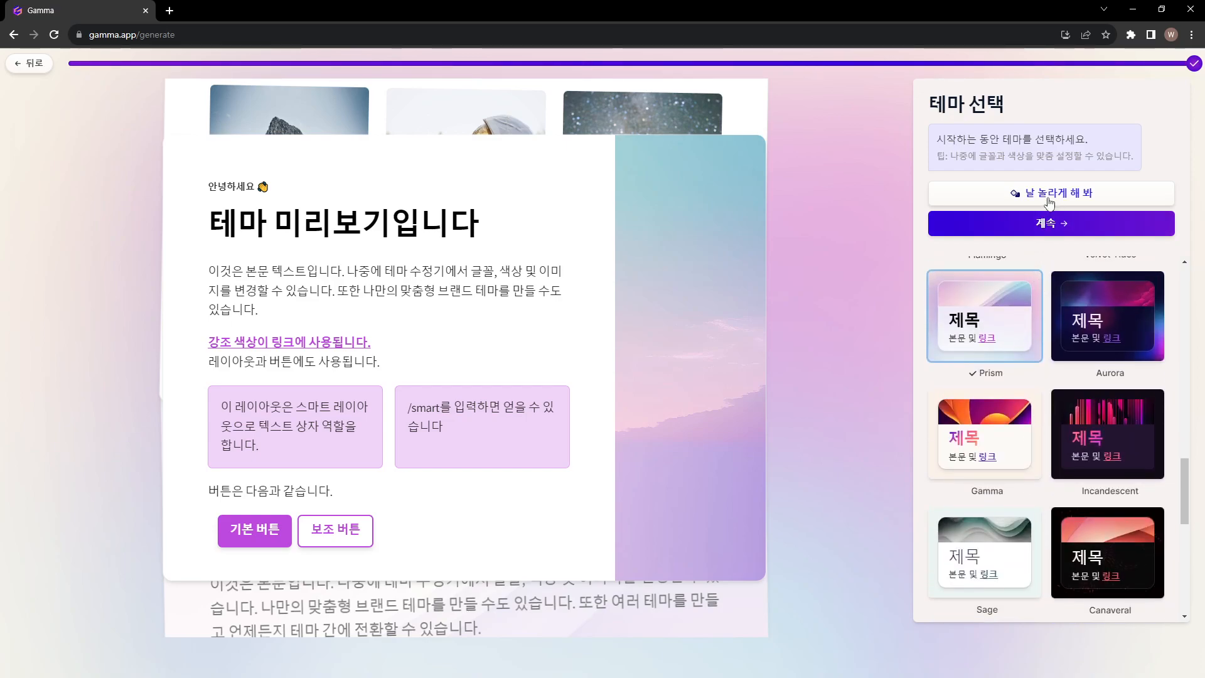
Have a theme picked at random until Flamingo is selected, and generate the presentation with it
{"action": "left_click", "coordinate": [1047, 202]}
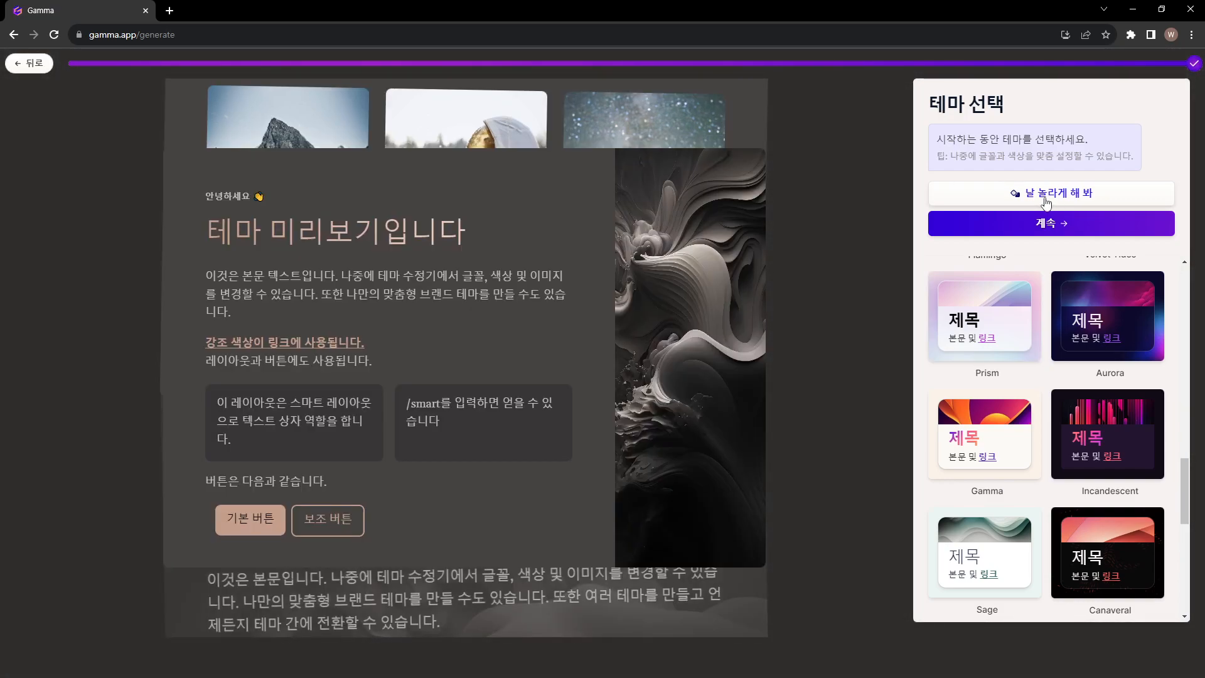
{"action": "left_click", "coordinate": [1048, 202]}
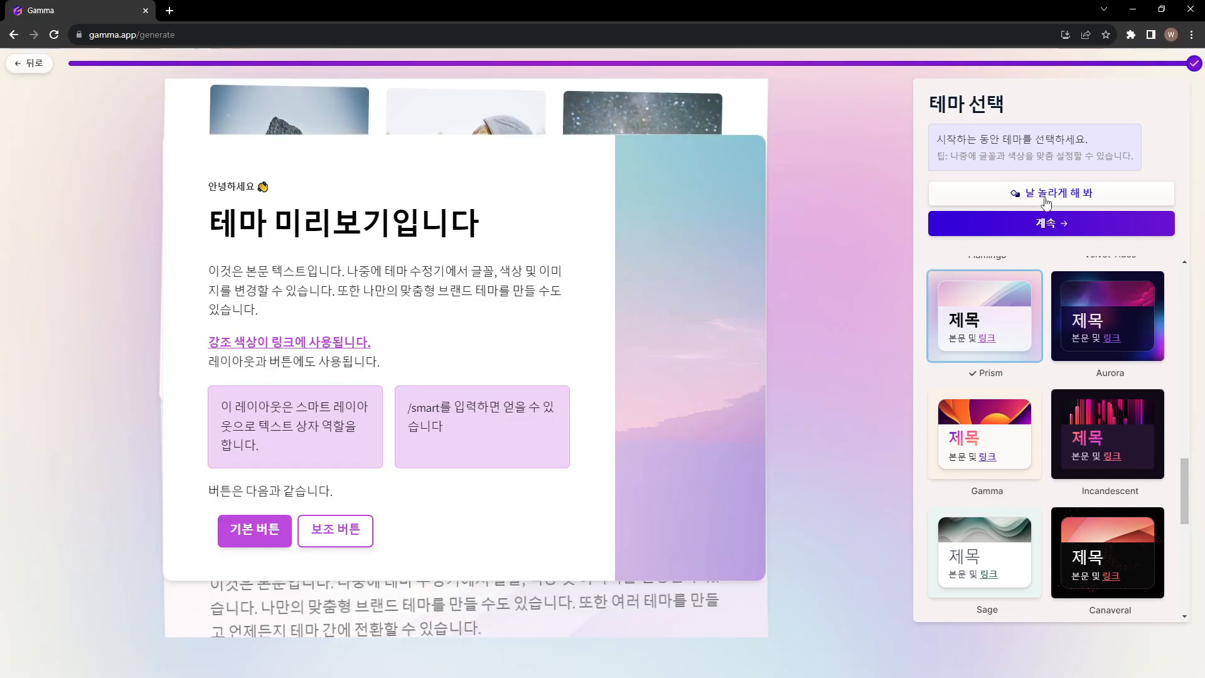
{"action": "left_click", "coordinate": [1046, 202]}
{"action": "left_click", "coordinate": [1045, 200]}
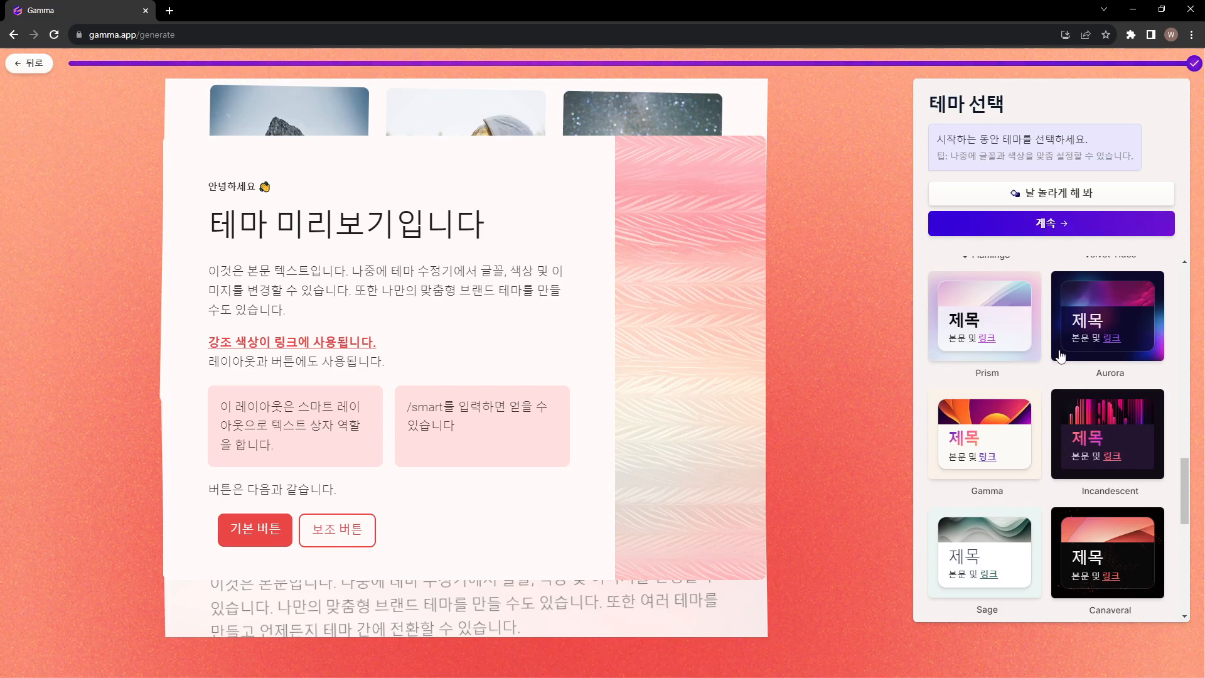
{"action": "left_click", "coordinate": [1059, 229]}
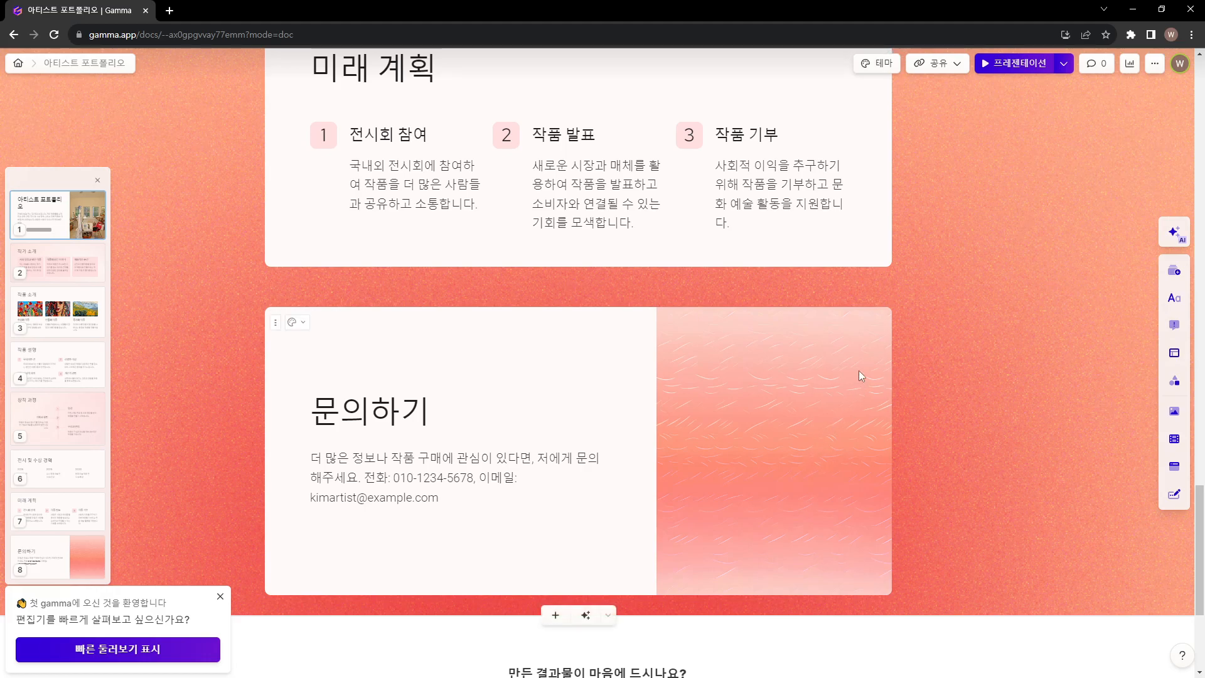
Look over the generated cards, start presenting from the 창작 과정 card and page back to the 작품 소개 card
{"action": "scroll", "coordinate": [857, 368], "scroll_direction": "down", "scroll_amount": 3}
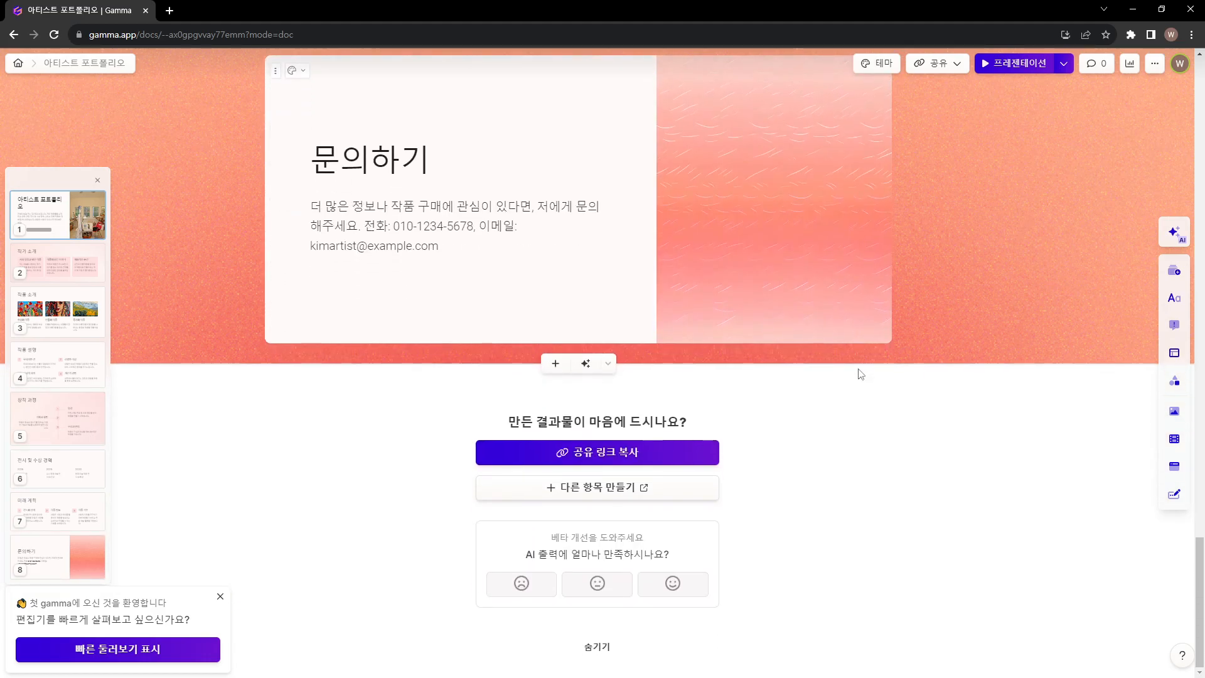
{"action": "scroll", "coordinate": [860, 366], "scroll_direction": "up", "scroll_amount": 20}
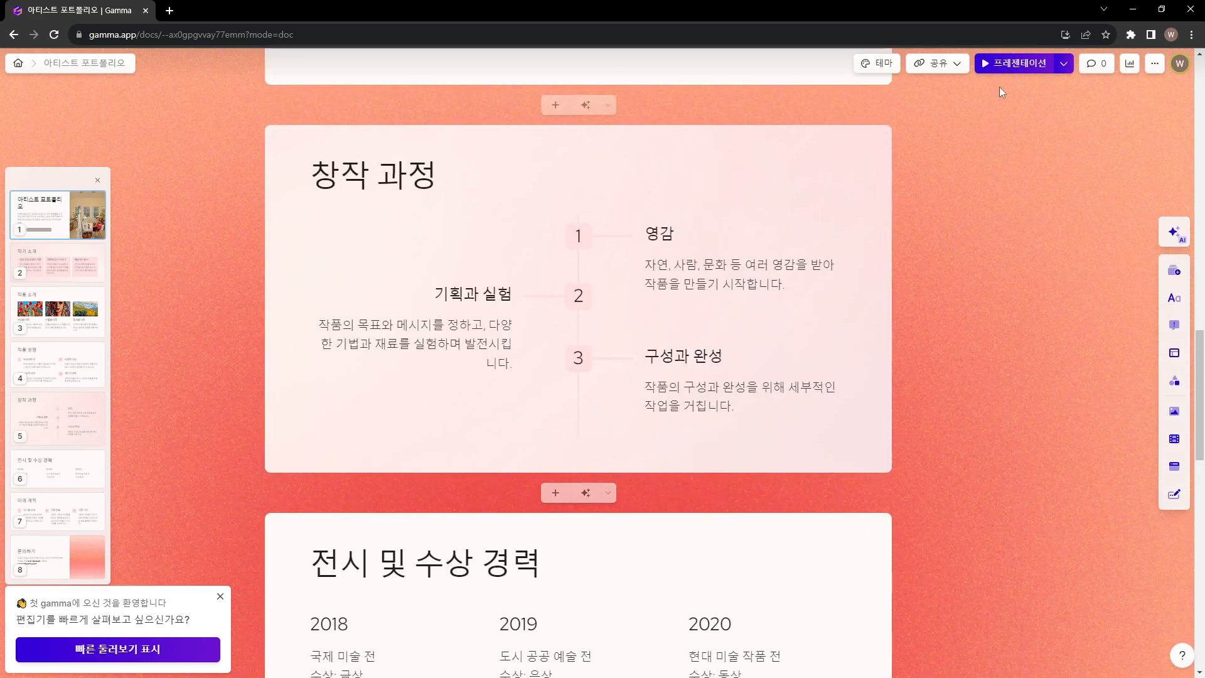
{"action": "left_click", "coordinate": [1000, 65]}
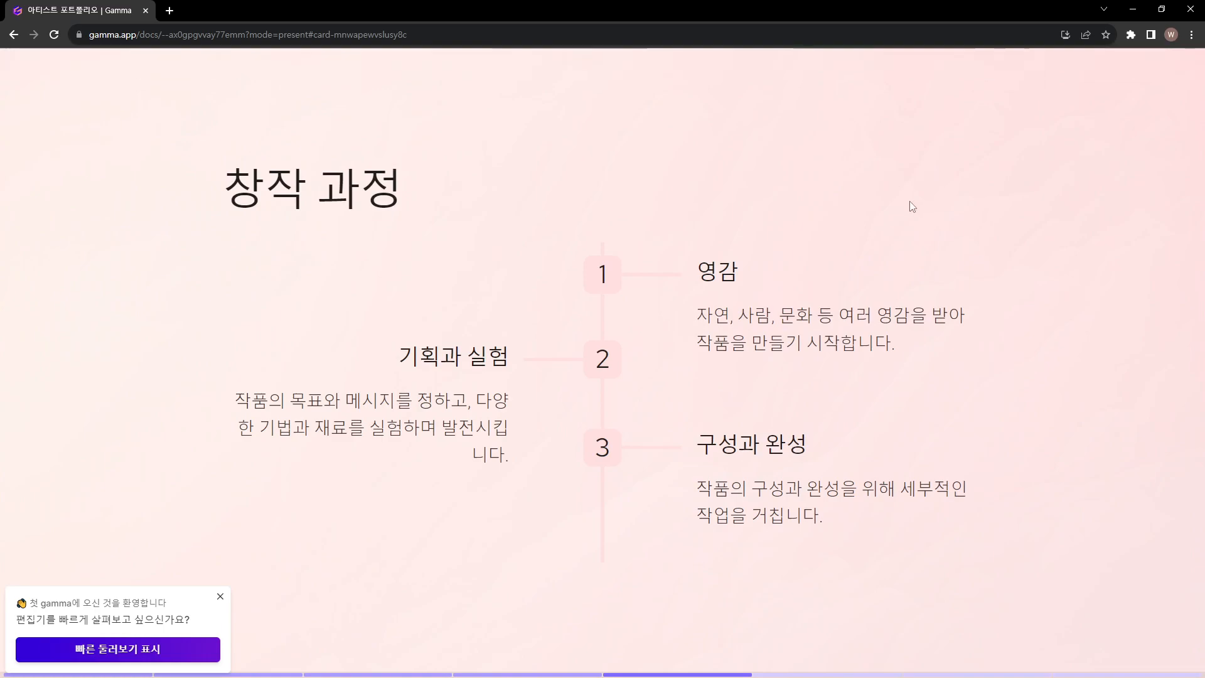
{"action": "scroll", "coordinate": [591, 163], "scroll_direction": "up", "scroll_amount": 5}
{"action": "scroll", "coordinate": [546, 226], "scroll_direction": "up", "scroll_amount": 3}
{"action": "scroll", "coordinate": [633, 273], "scroll_direction": "up", "scroll_amount": 3}
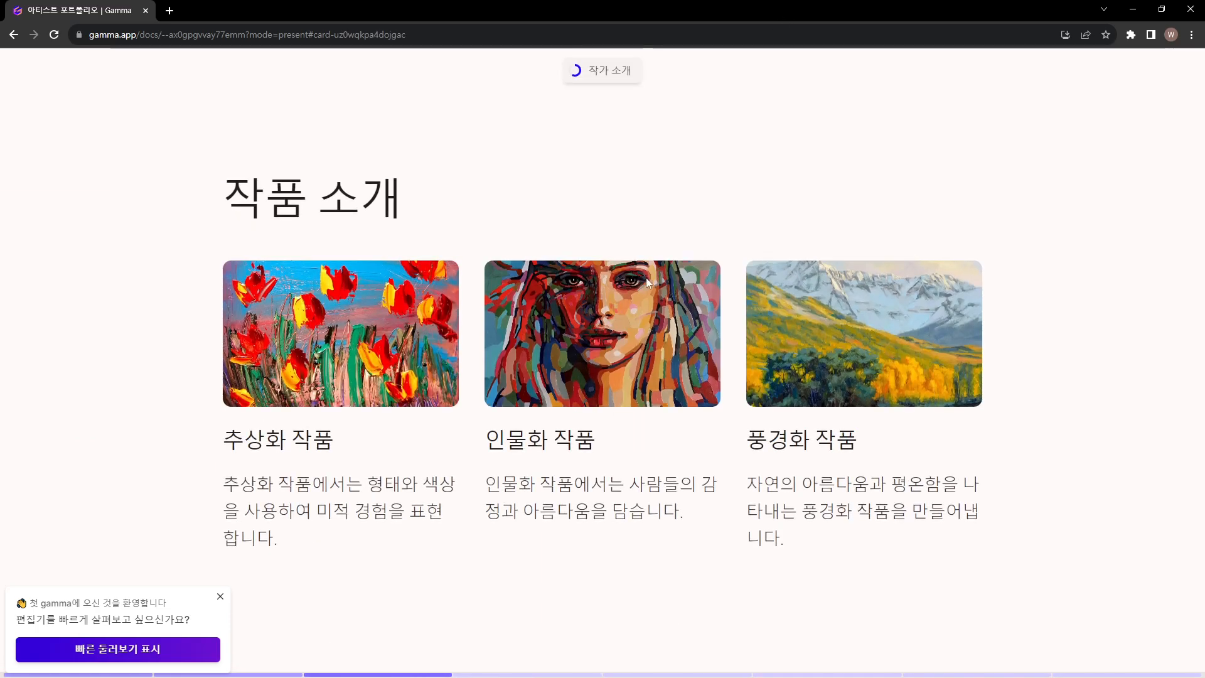
Page back to the 아티스트 포트폴리오 cover slide, read its introduction, and check the 작가 소개 slide
{"action": "scroll", "coordinate": [630, 273], "scroll_direction": "up", "scroll_amount": 3}
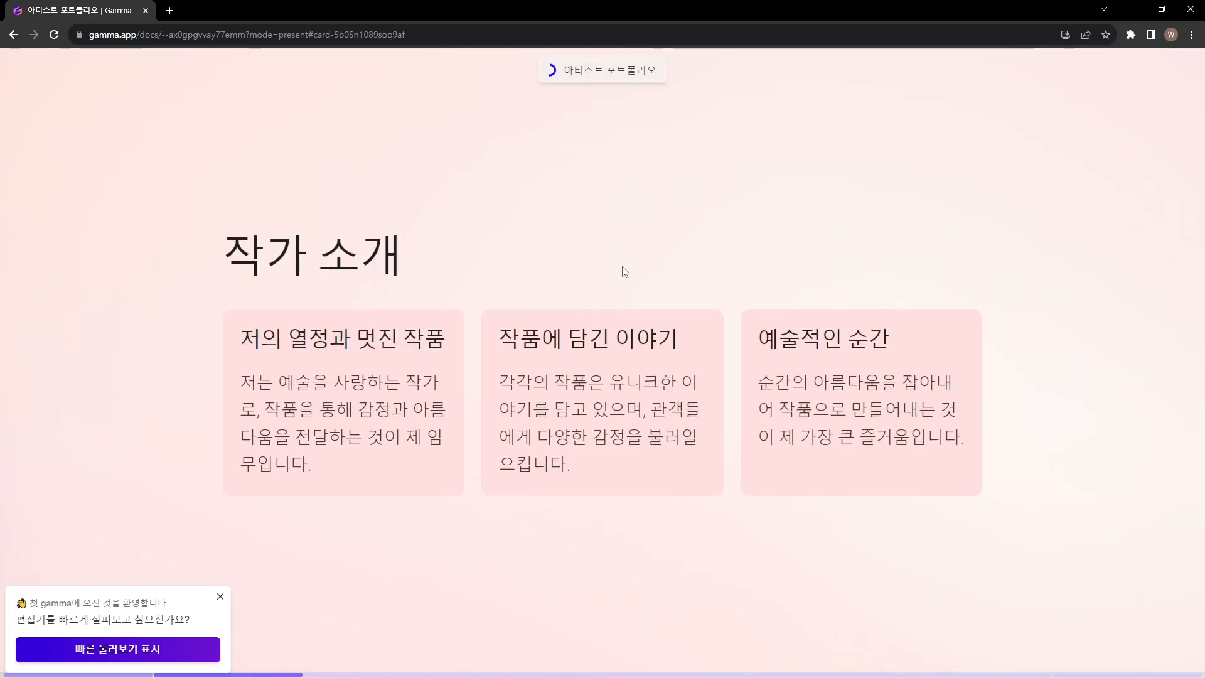
{"action": "scroll", "coordinate": [566, 260], "scroll_direction": "up", "scroll_amount": 2}
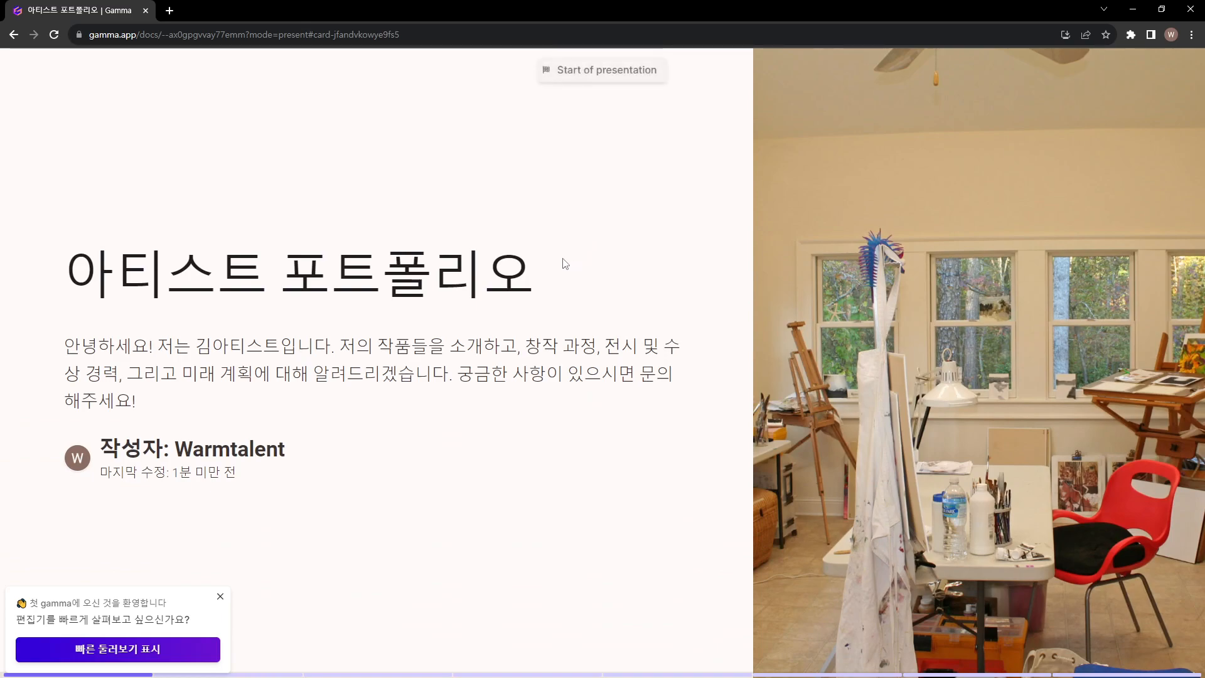
{"action": "scroll", "coordinate": [718, 201], "scroll_direction": "up", "scroll_amount": 1}
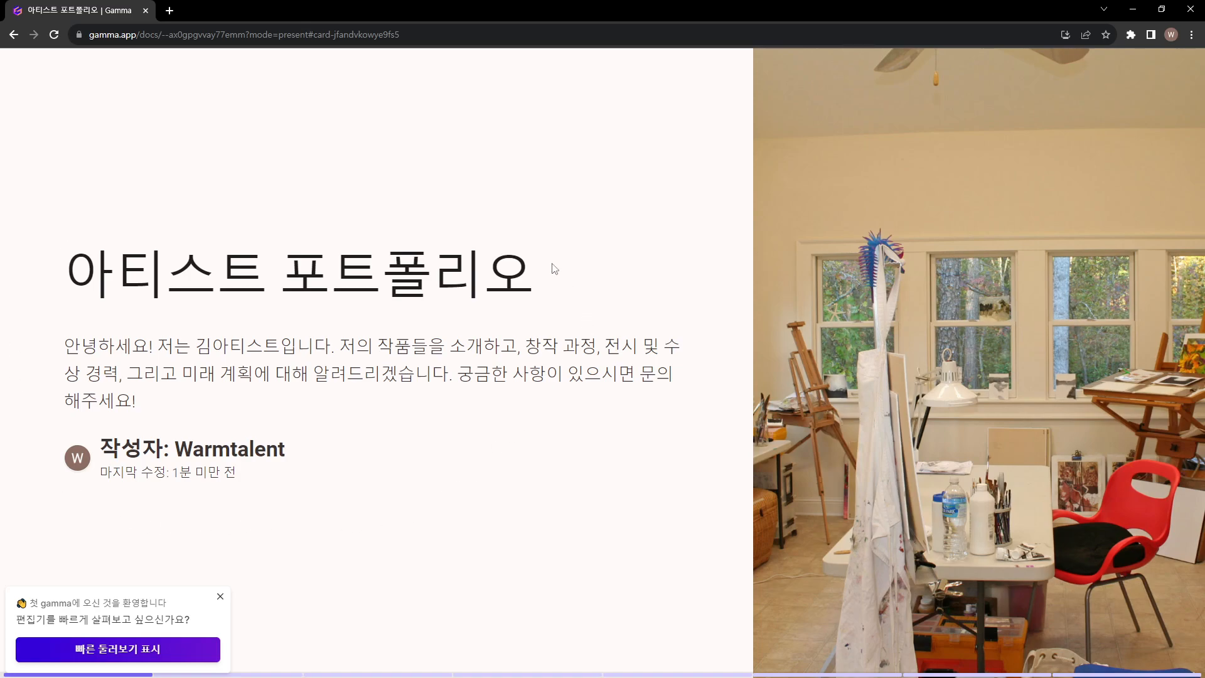
{"action": "left_click_drag", "start_coordinate": [162, 344], "coordinate": [535, 408]}
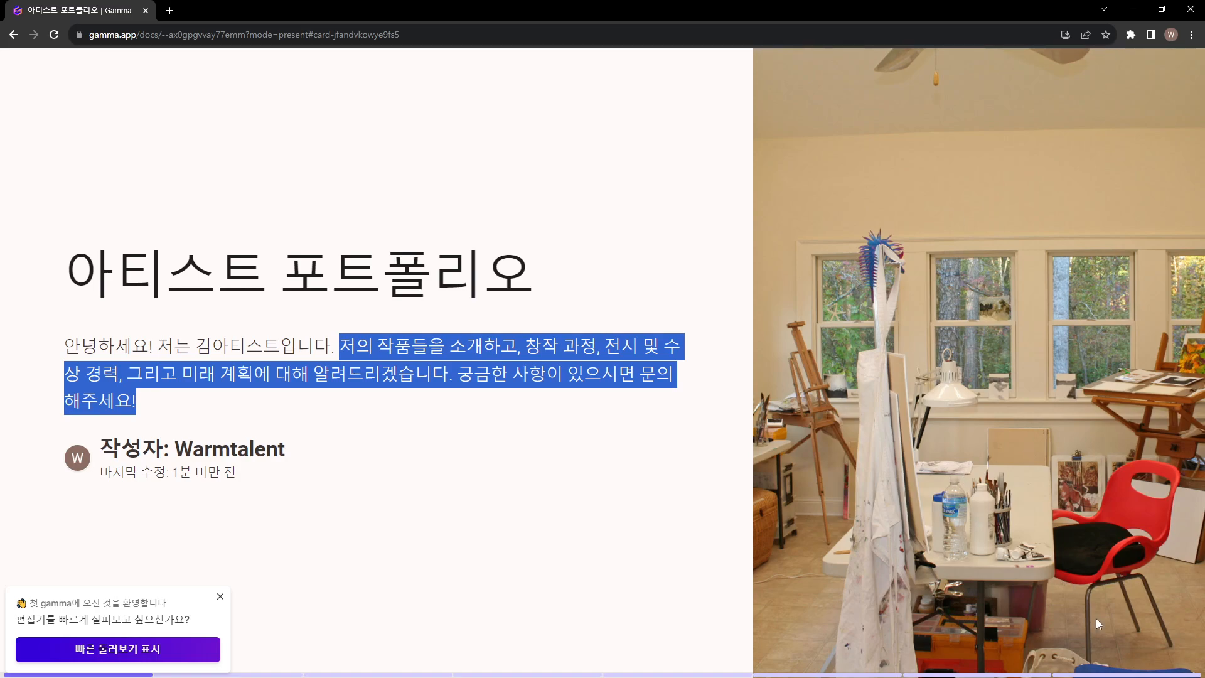
{"action": "left_click", "coordinate": [172, 676]}
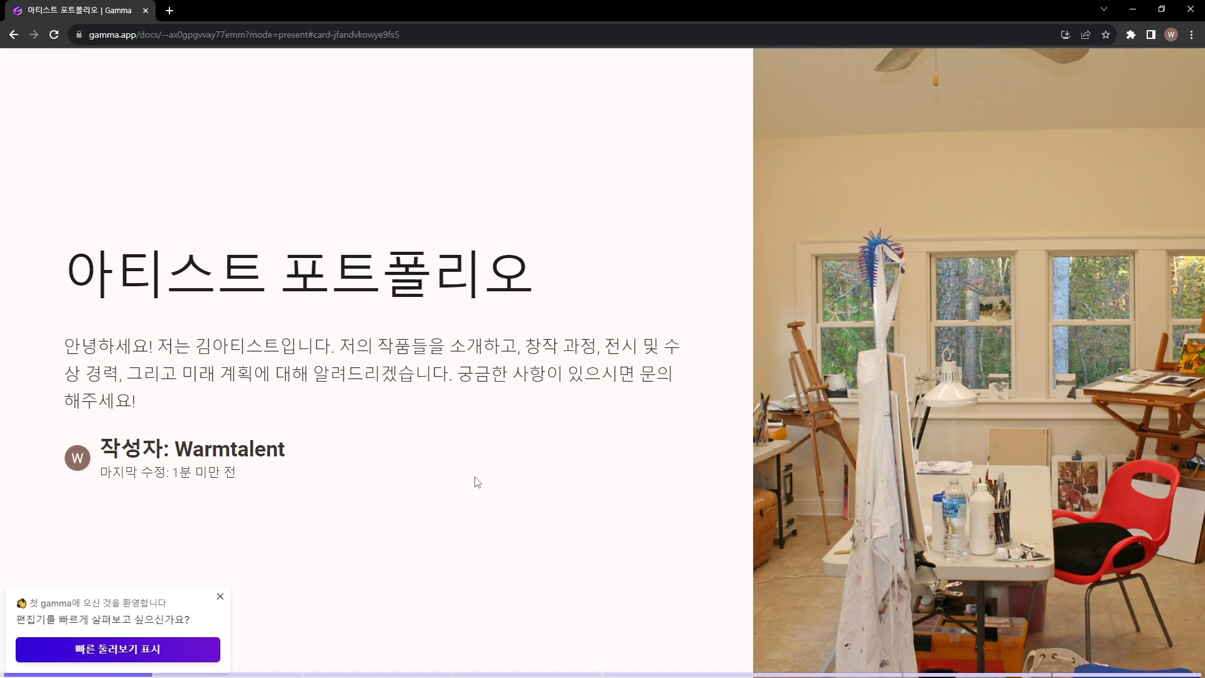
{"action": "key", "text": "Right"}
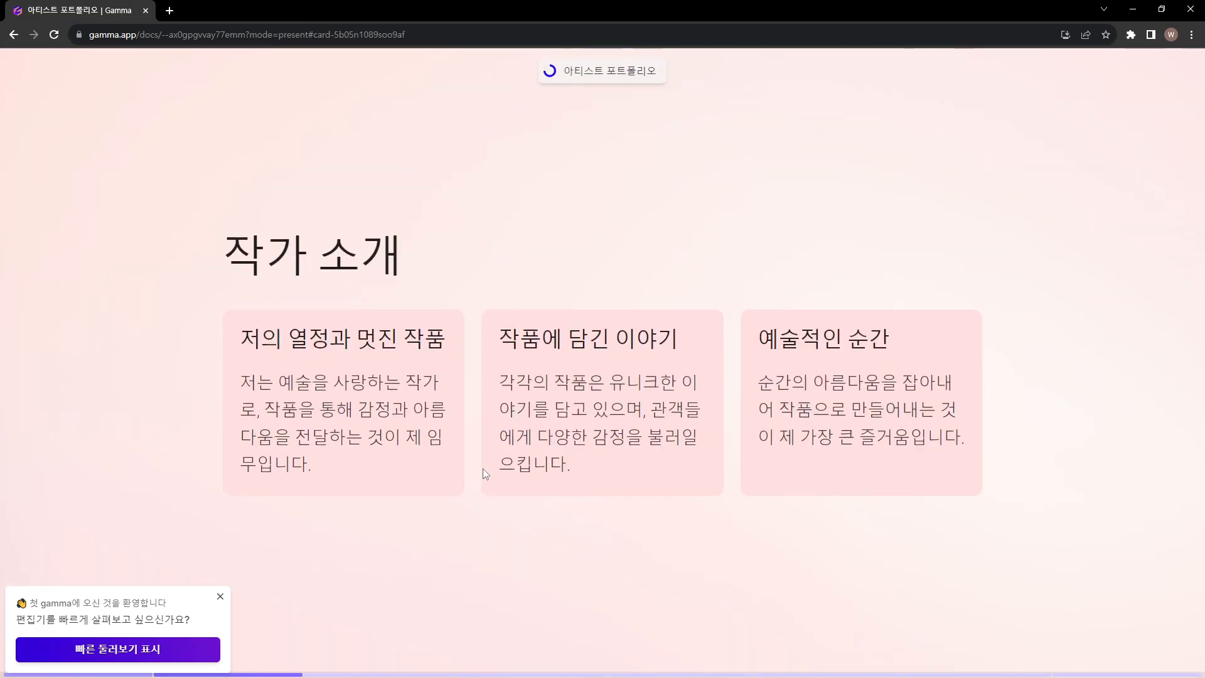
{"action": "key", "text": "Left"}
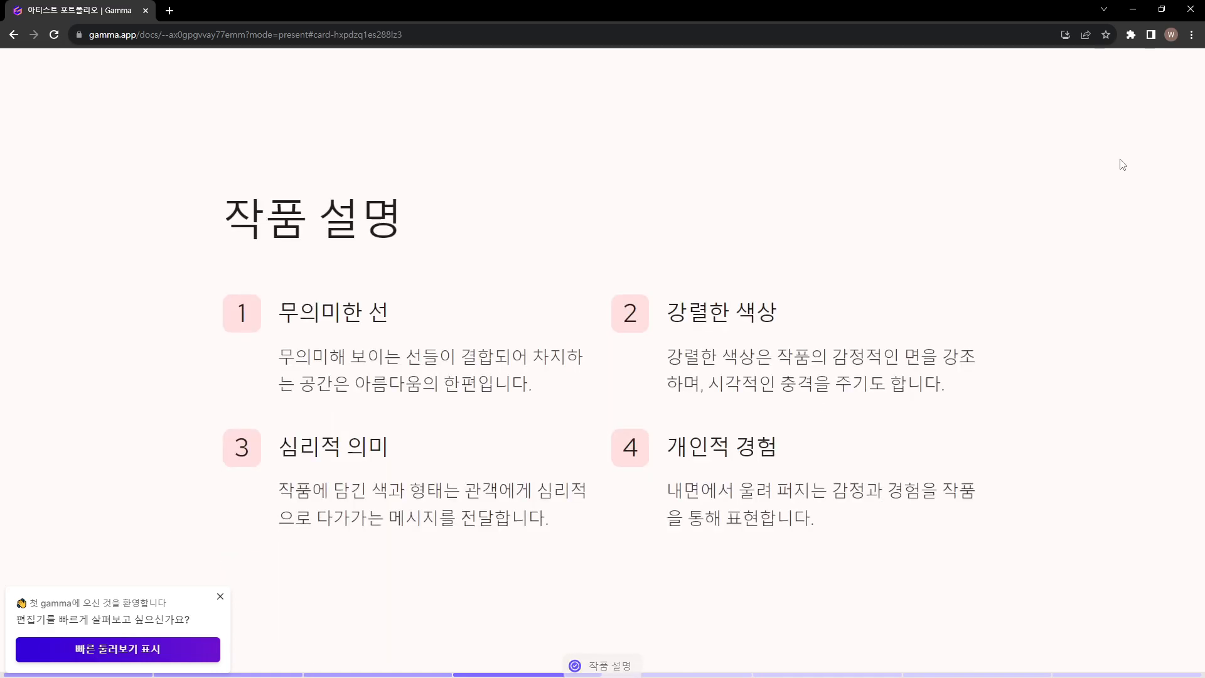
Page through the slides from 작품 설명 to the closing 문의하기 slide and exit the presentation
{"action": "scroll", "coordinate": [921, 418], "scroll_direction": "up", "scroll_amount": 5}
{"action": "scroll", "coordinate": [930, 411], "scroll_direction": "down", "scroll_amount": 2}
{"action": "scroll", "coordinate": [930, 411], "scroll_direction": "down", "scroll_amount": 2}
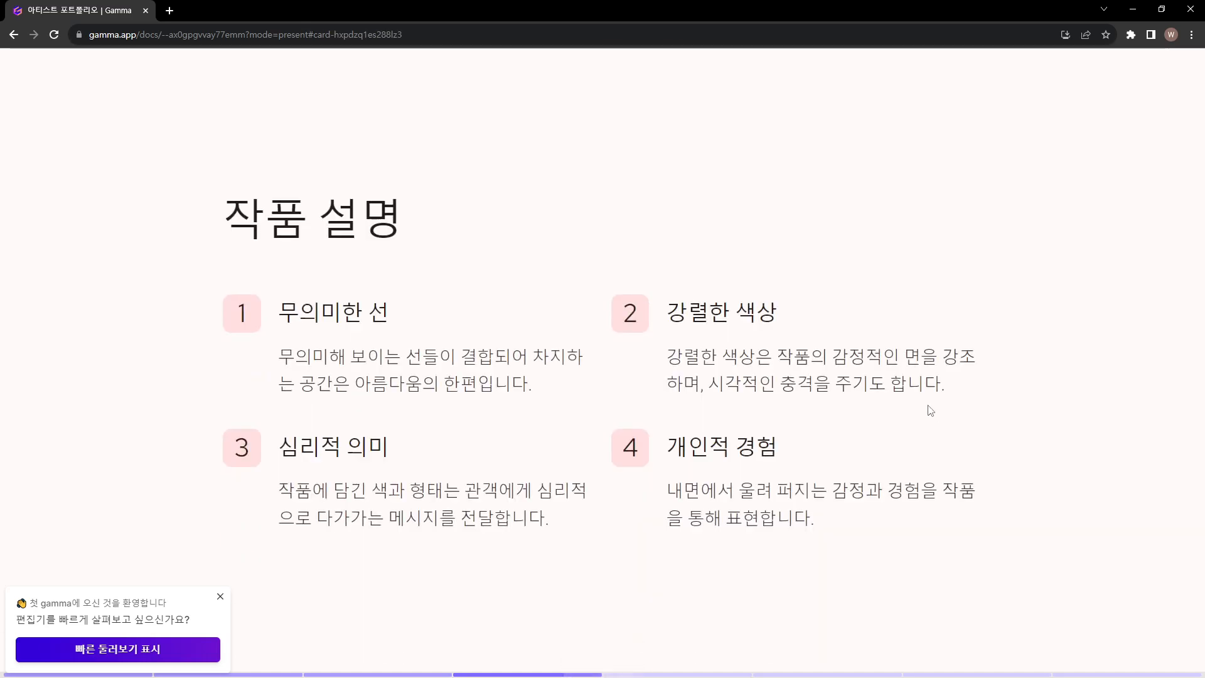
{"action": "scroll", "coordinate": [930, 412], "scroll_direction": "down", "scroll_amount": 2}
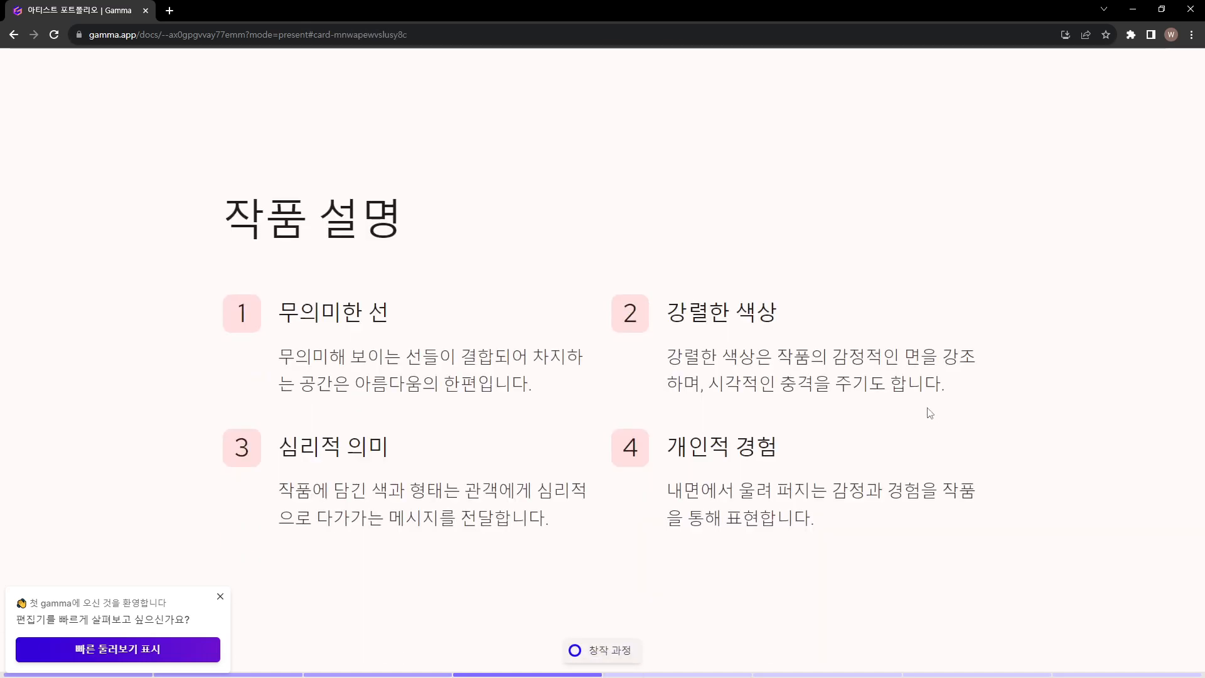
{"action": "scroll", "coordinate": [930, 413], "scroll_direction": "down", "scroll_amount": 2}
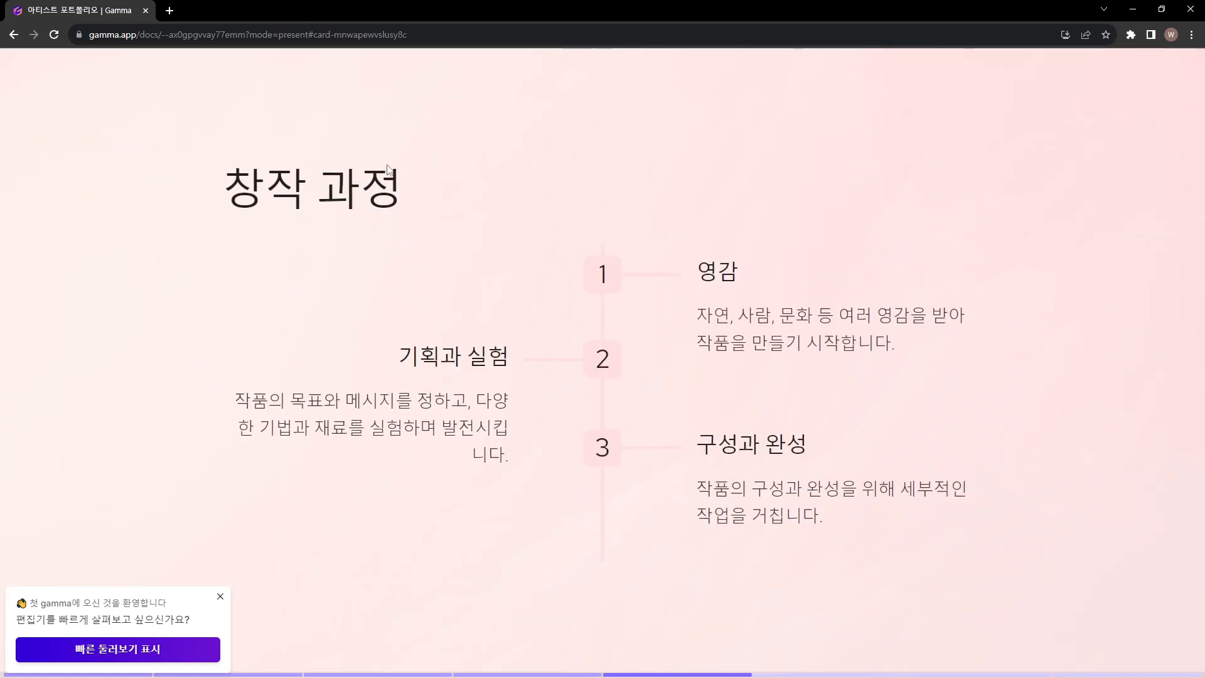
{"action": "scroll", "coordinate": [796, 312], "scroll_direction": "down", "scroll_amount": 3}
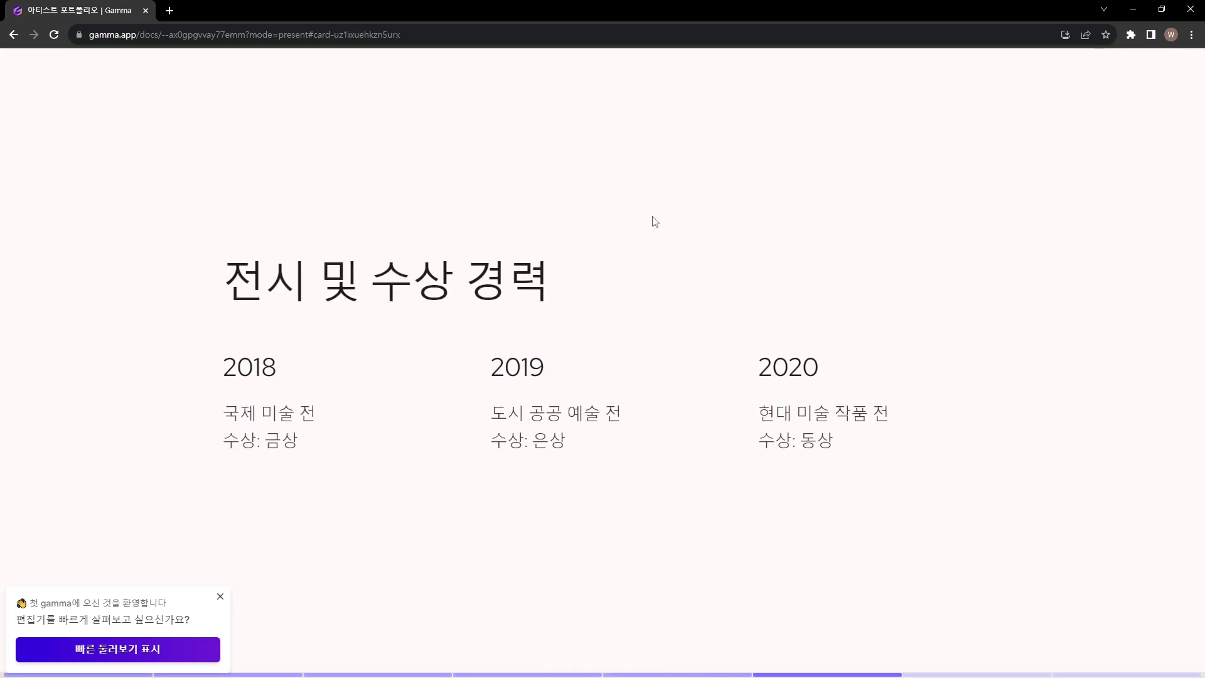
{"action": "scroll", "coordinate": [421, 220], "scroll_direction": "down", "scroll_amount": 3}
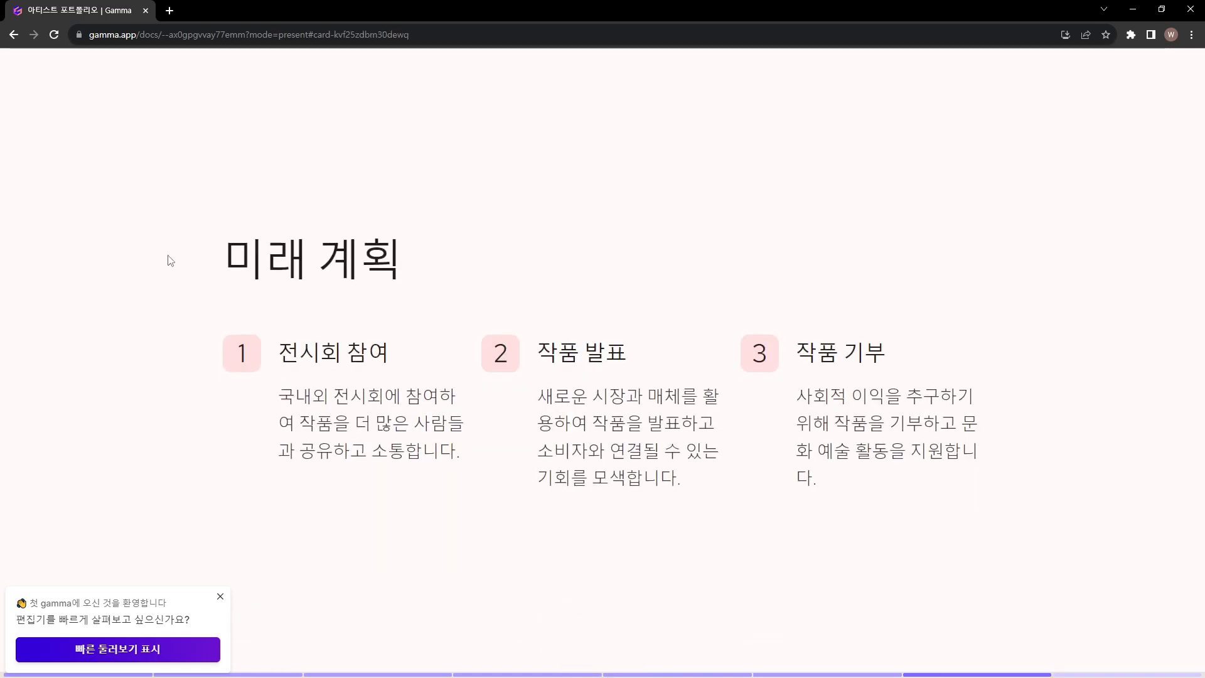
{"action": "scroll", "coordinate": [441, 174], "scroll_direction": "down", "scroll_amount": 3}
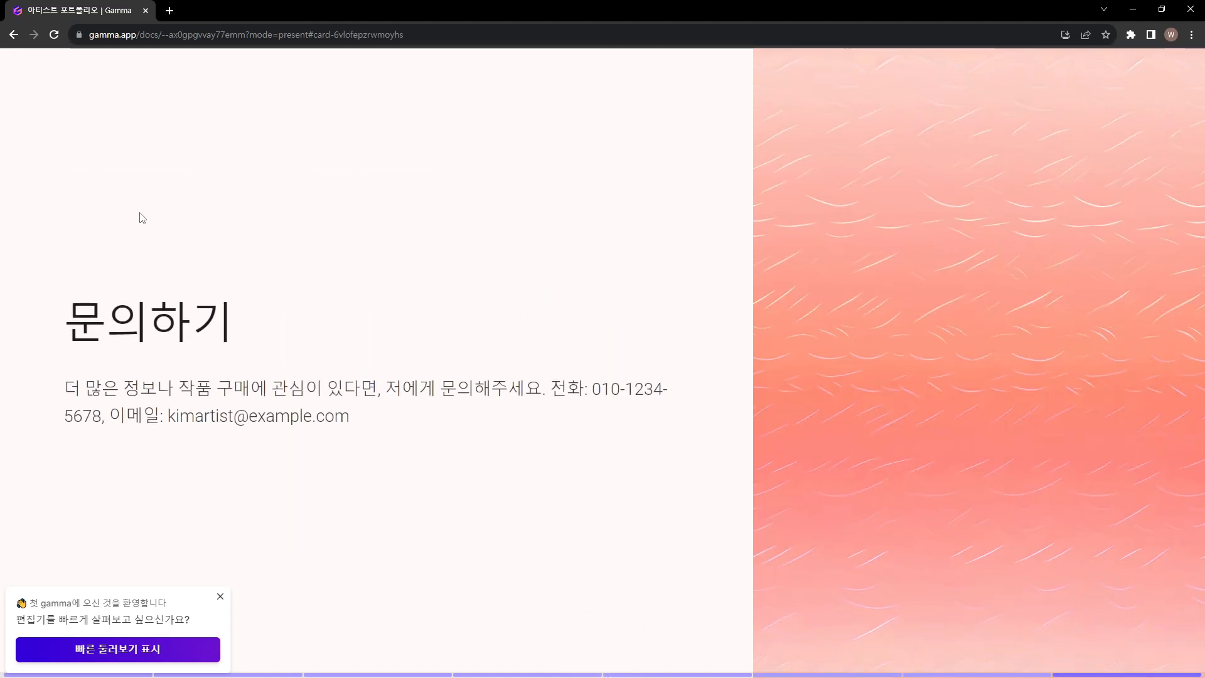
{"action": "scroll", "coordinate": [409, 496], "scroll_direction": "down", "scroll_amount": 3}
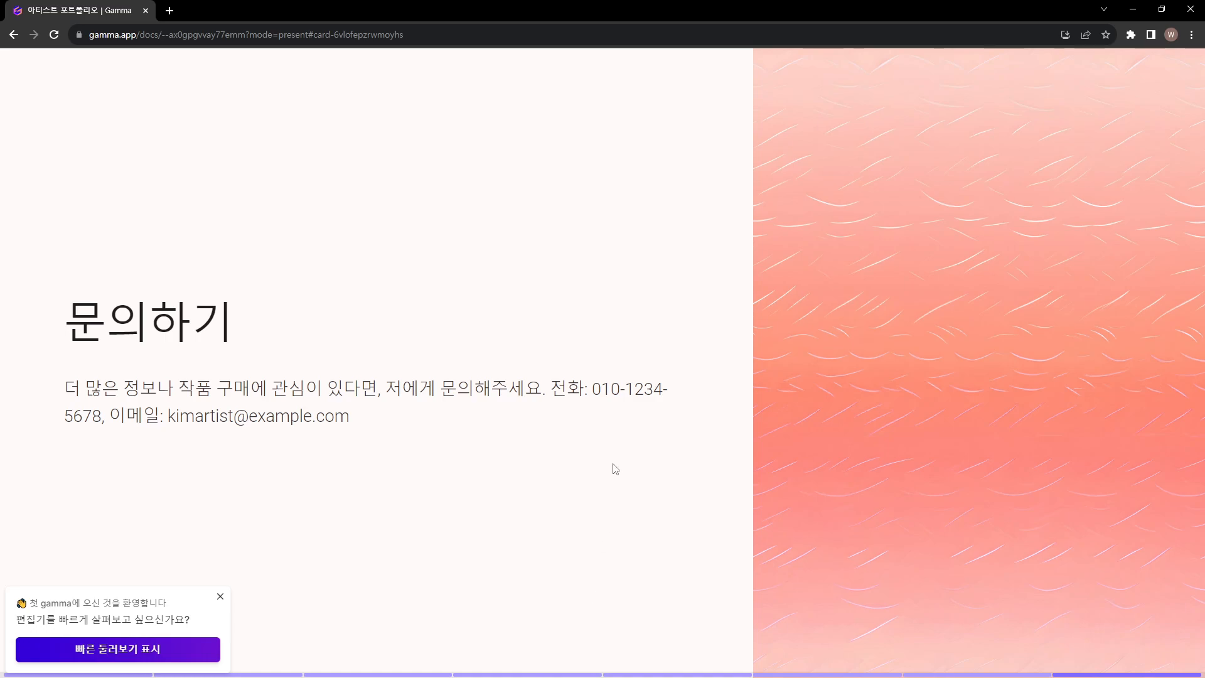
{"action": "scroll", "coordinate": [494, 295], "scroll_direction": "down", "scroll_amount": 3}
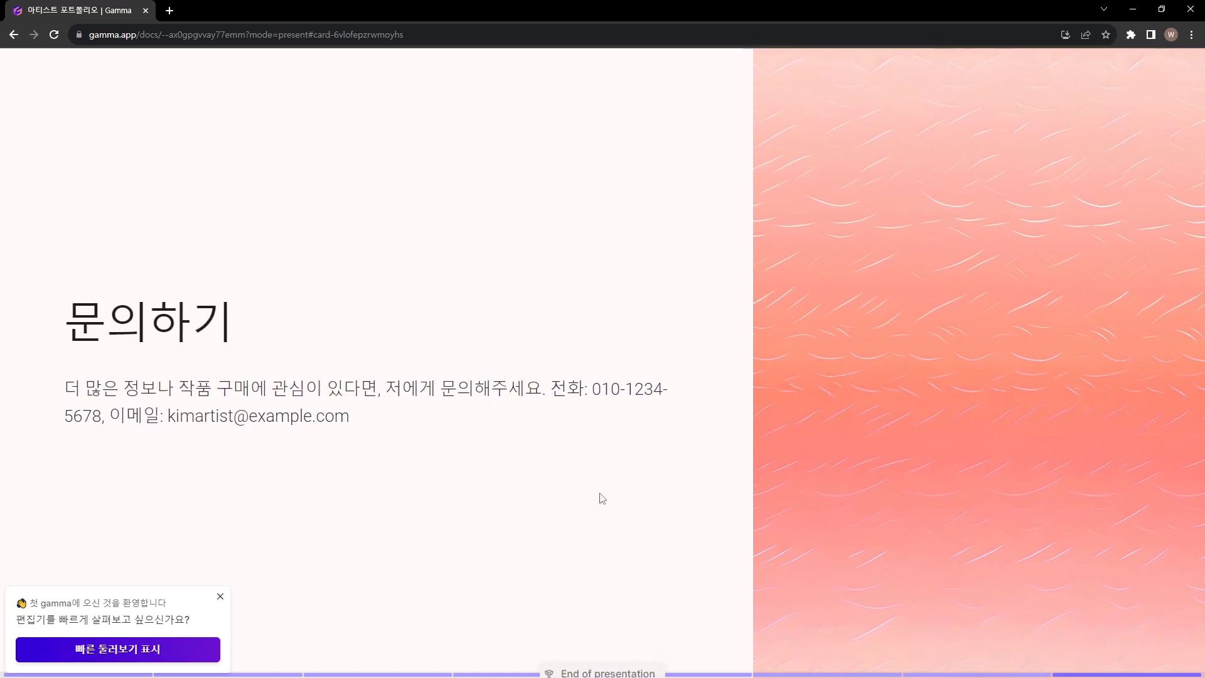
{"action": "key", "text": "Escape"}
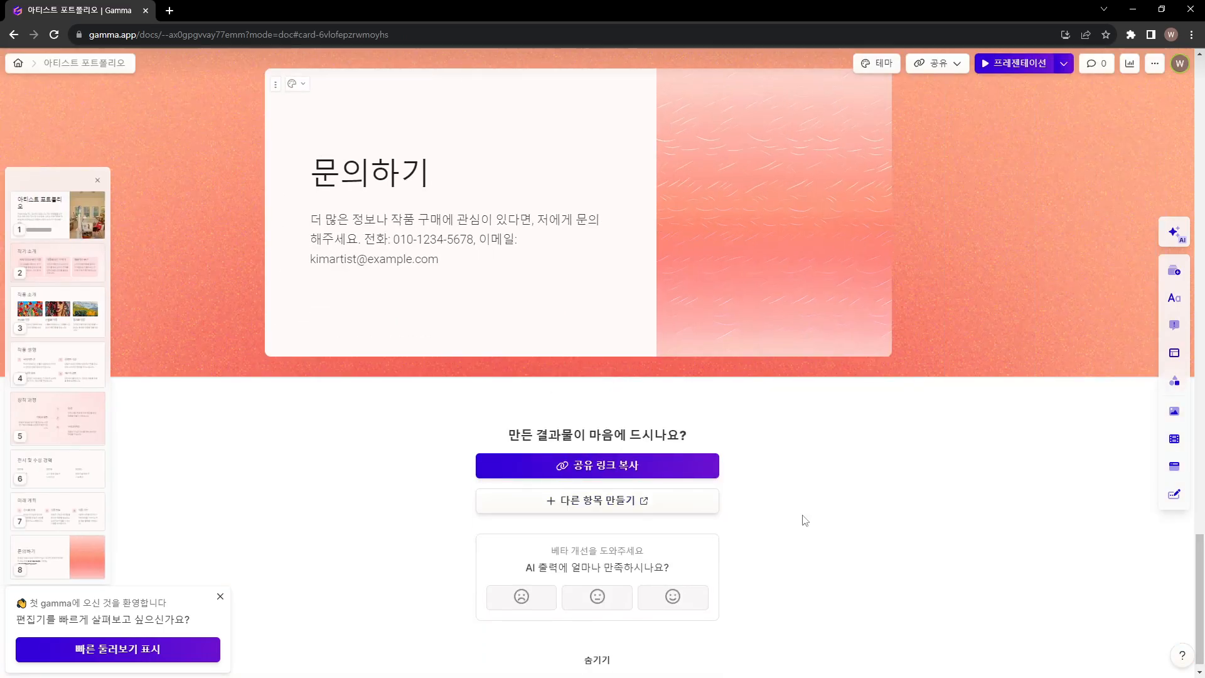
Jump through the first three cards using their thumbnails and widen the card thumbnail list
{"action": "left_click", "coordinate": [56, 213]}
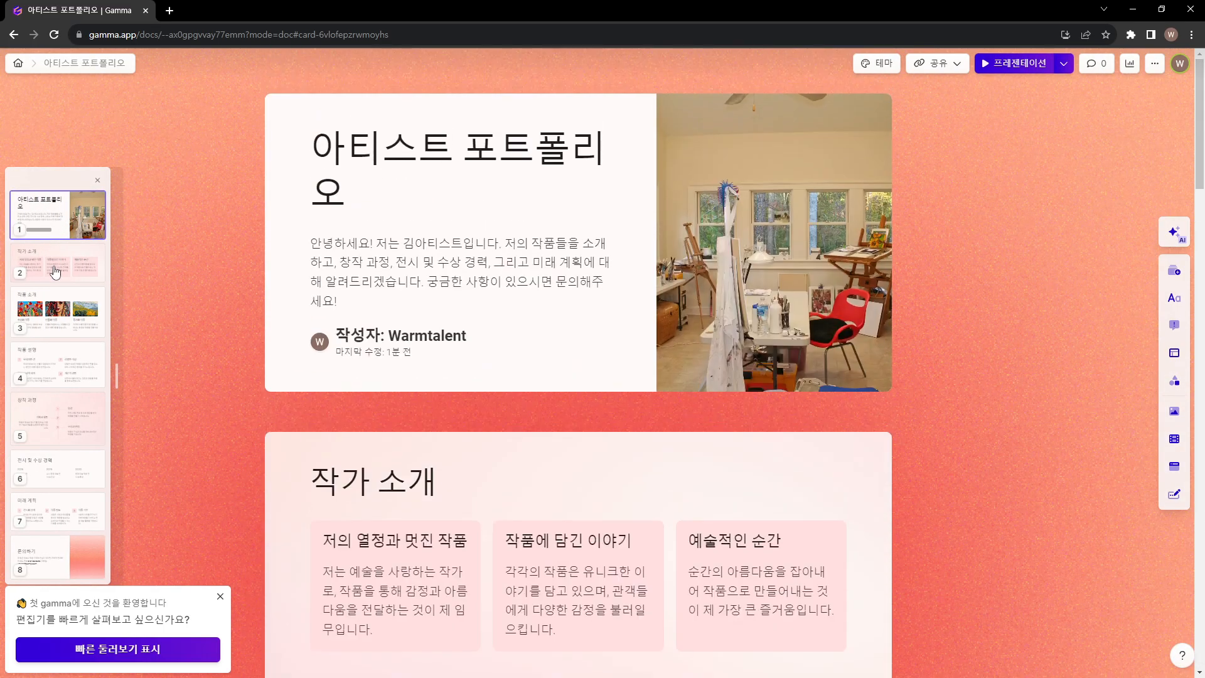
{"action": "left_click", "coordinate": [55, 271]}
{"action": "left_click", "coordinate": [44, 299]}
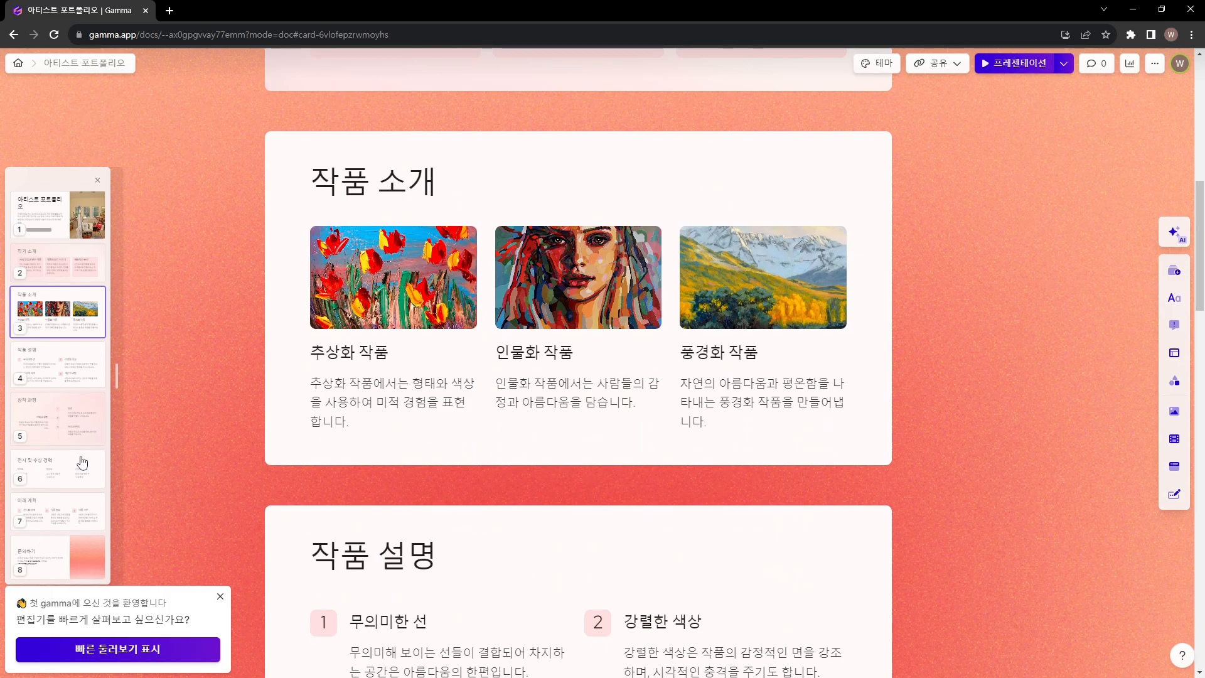
{"action": "left_click_drag", "start_coordinate": [119, 358], "coordinate": [157, 359]}
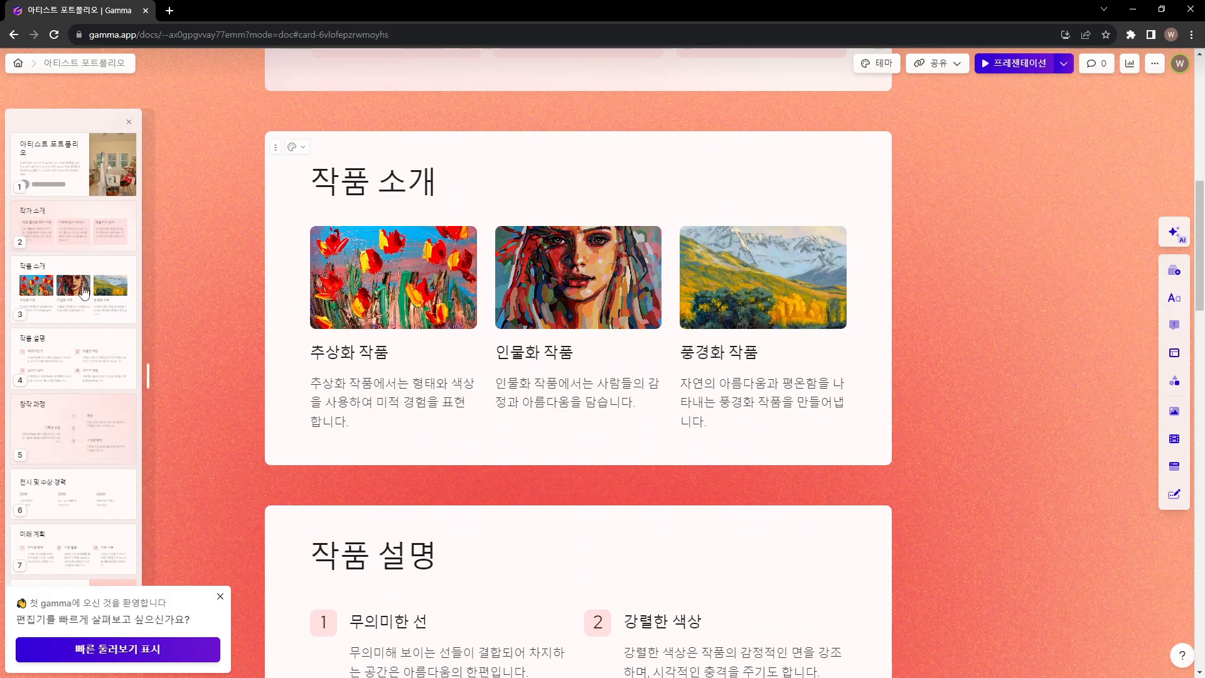
Replace the word 아티스트 in the cover card's title with the artist's nickname, keeping 포트폴리오
{"action": "scroll", "coordinate": [233, 277], "scroll_direction": "up", "scroll_amount": 10}
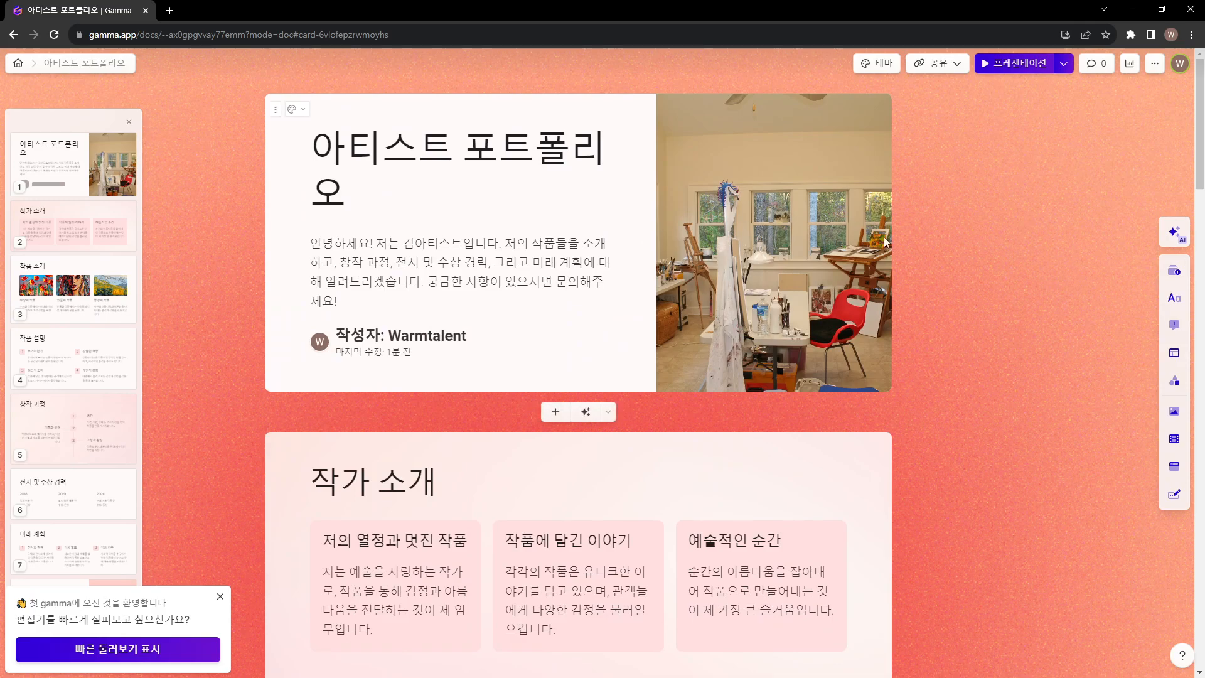
{"action": "left_click", "coordinate": [353, 152]}
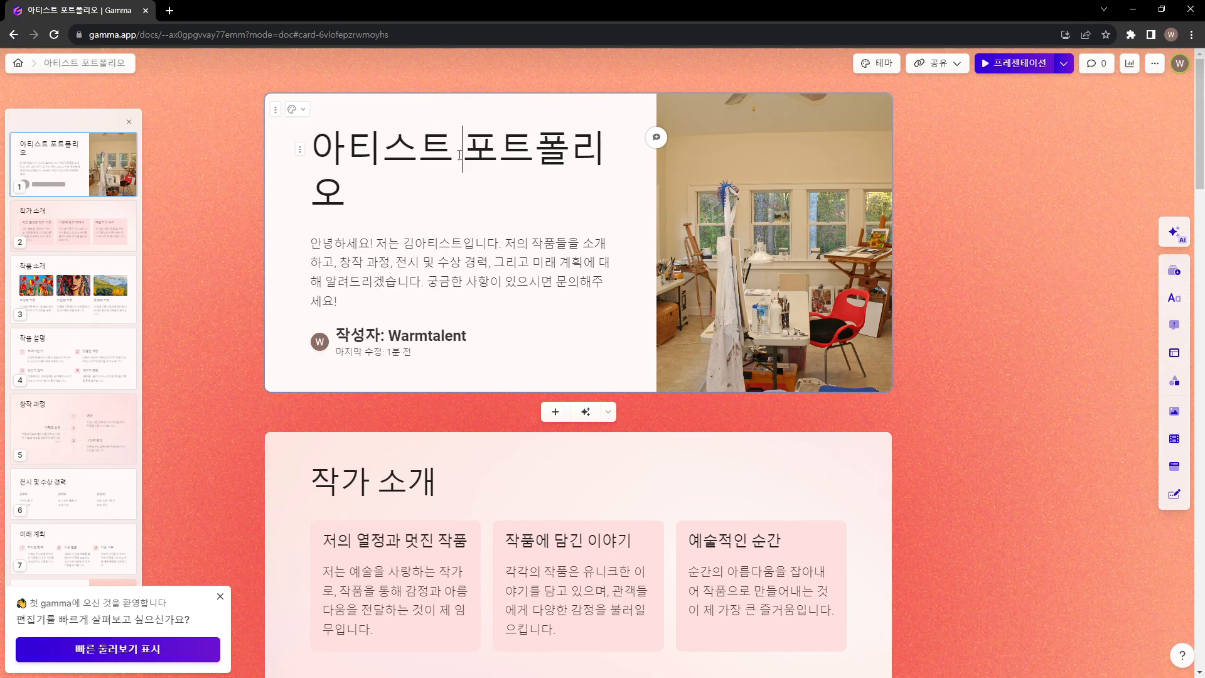
{"action": "left_click", "coordinate": [301, 128]}
{"action": "key", "text": "shift+Right"}
{"action": "key", "text": "shift+Right"}
{"action": "key", "text": "shift+Right"}
{"action": "key", "text": "shift+Right"}
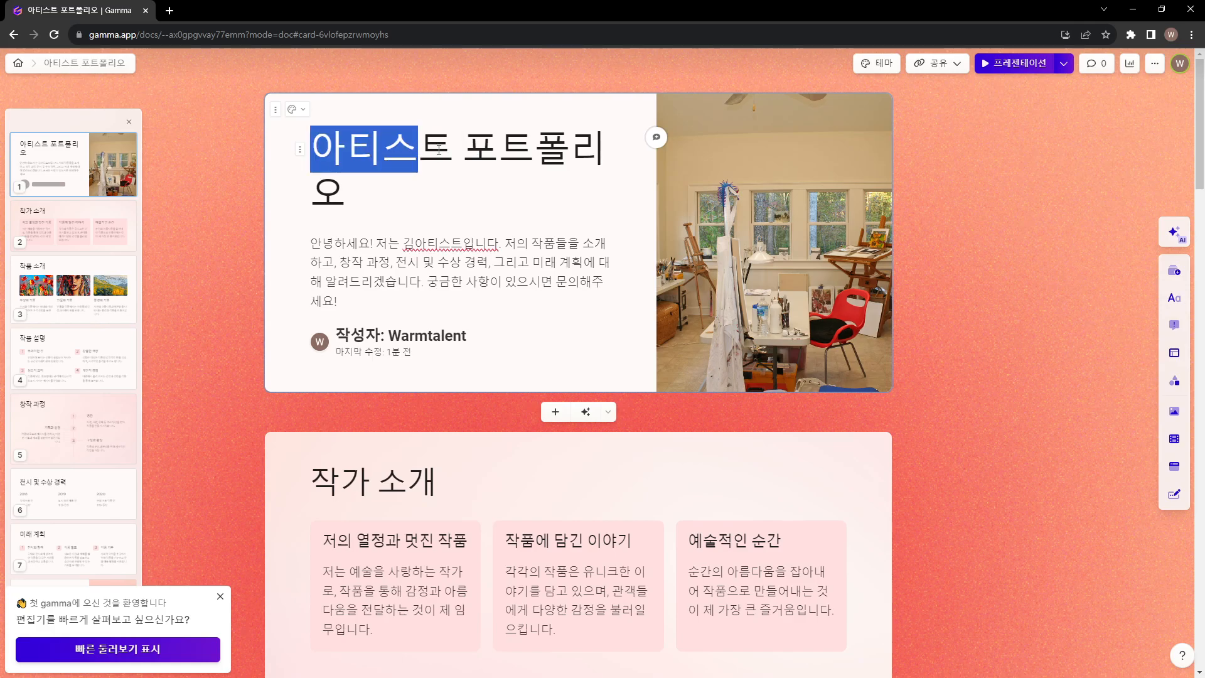
{"action": "type", "text": "따능이"}
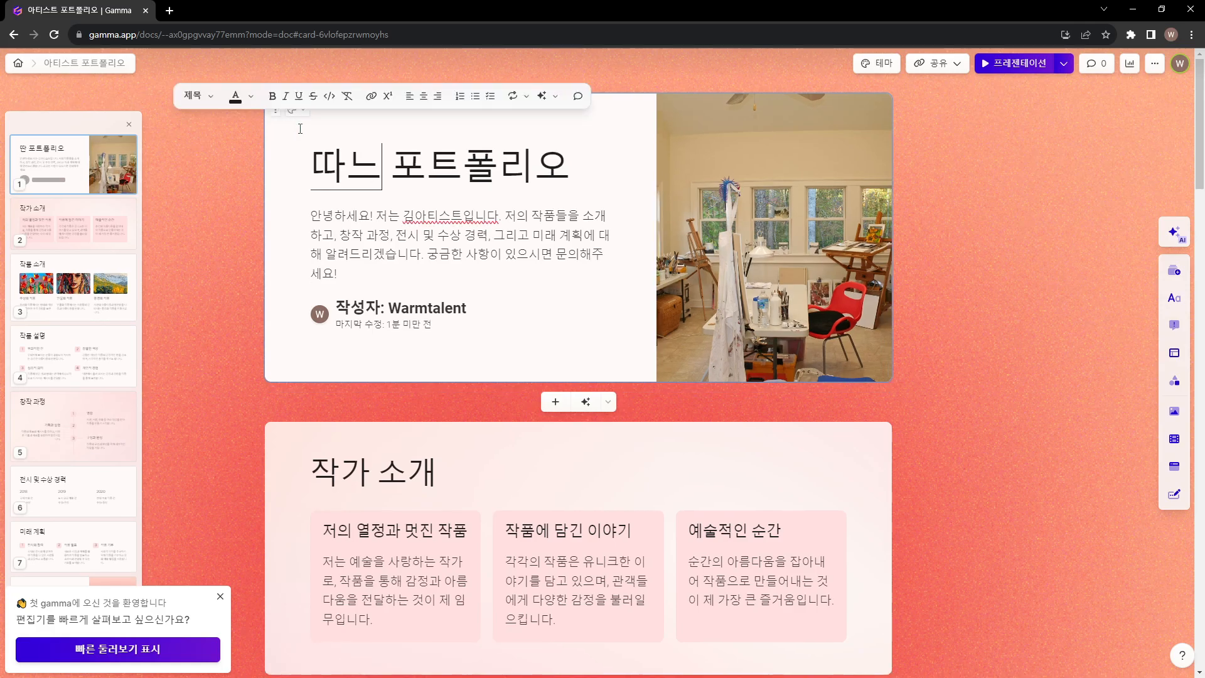
{"action": "key", "text": "Home"}
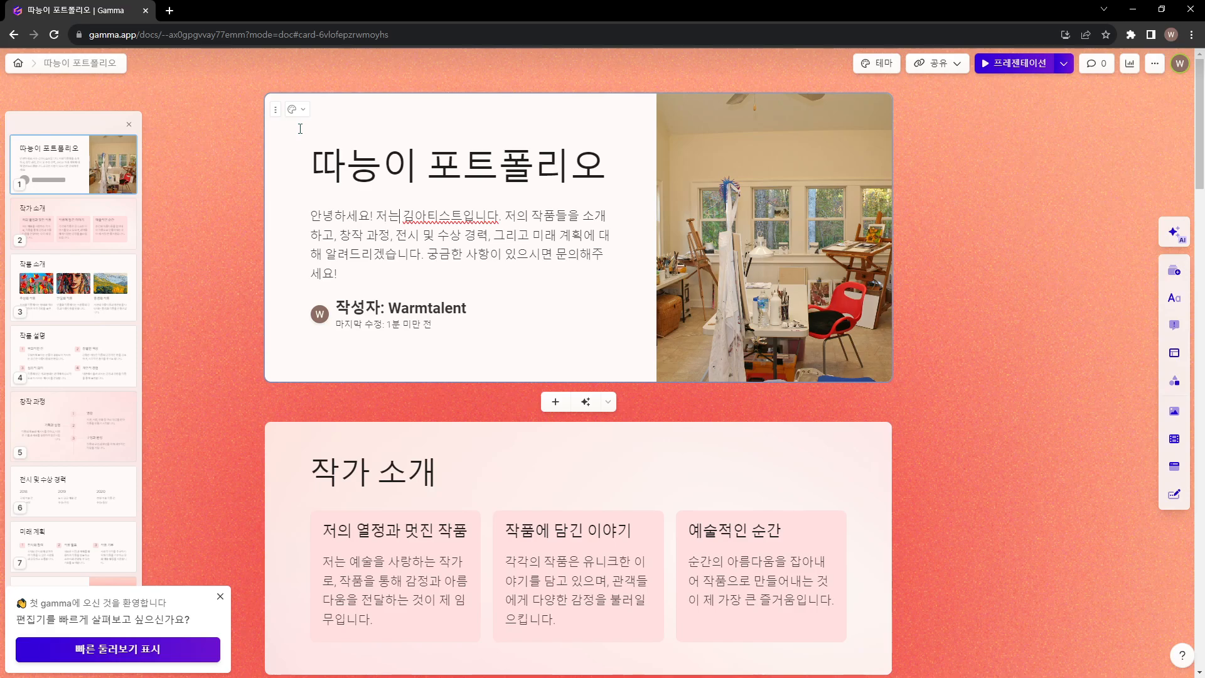
Rewrite the opening of the cover card's introduction as "AI 아티스트" followed by the artist's nickname and "입니다", removing the old greeting and name
{"action": "key", "text": "Down"}
{"action": "key", "text": "ctrl+shift+Right"}
{"action": "key", "text": "ctrl+shift+Right"}
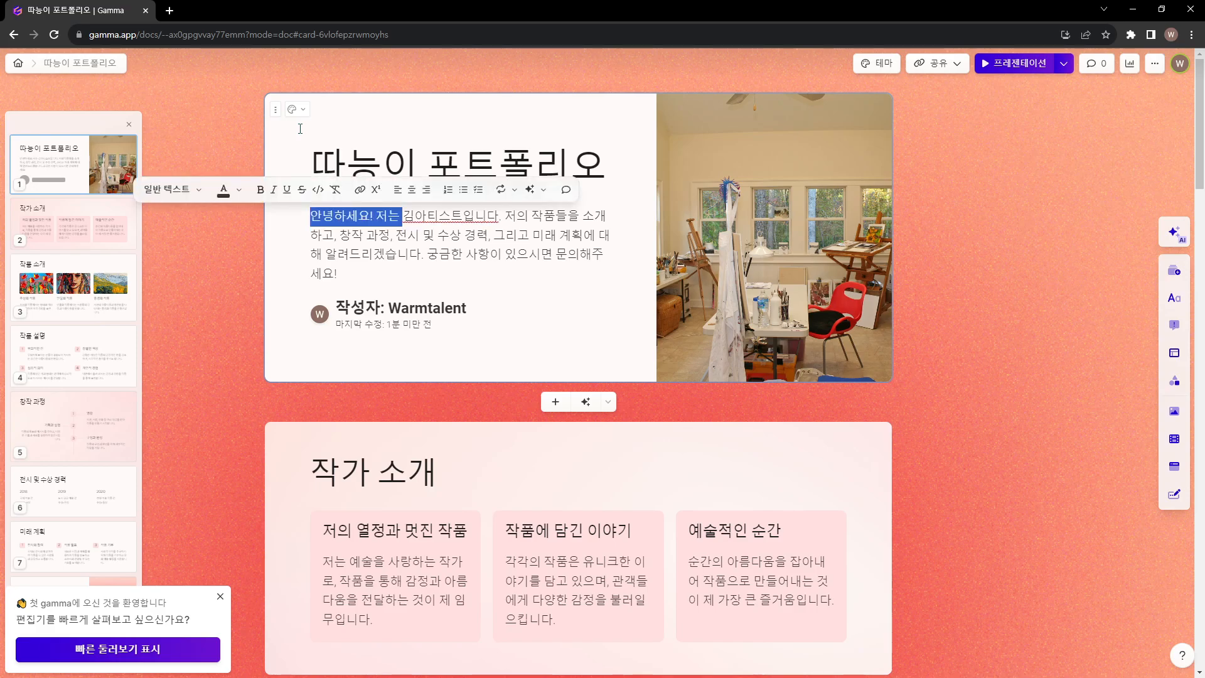
{"action": "key", "text": "BackSpace"}
{"action": "type", "text": "AI 아티스"}
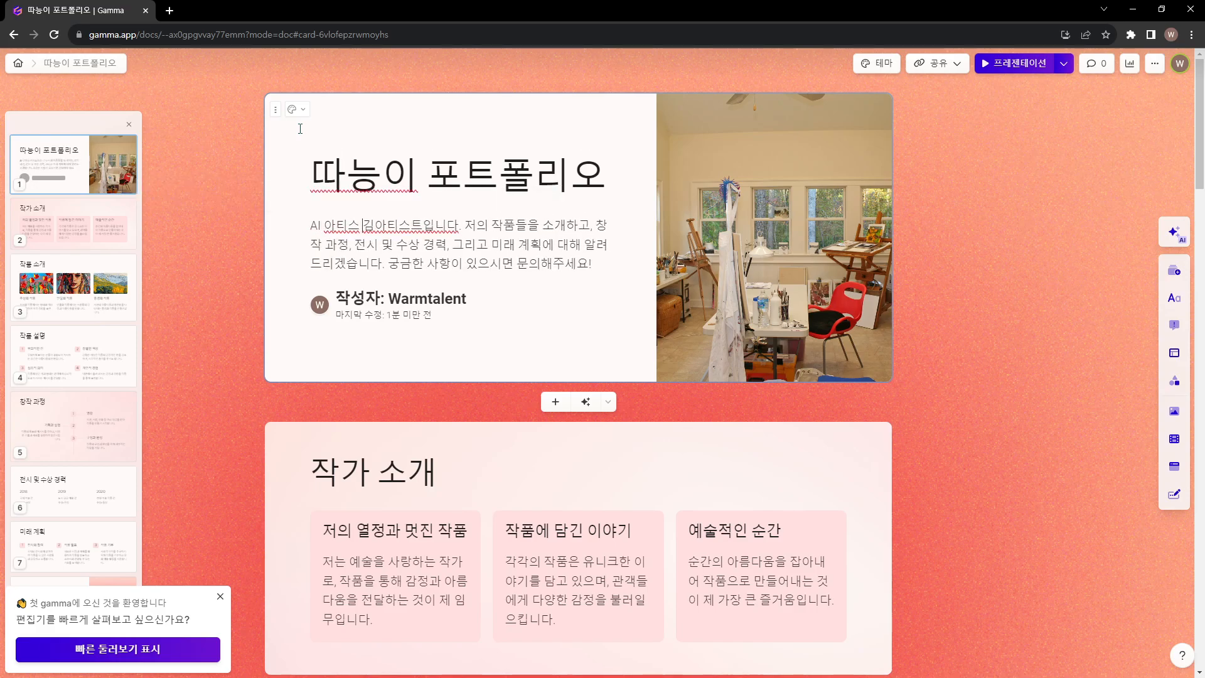
{"action": "key", "text": "BackSpace"}
{"action": "type", "text": "스트 따능이입"}
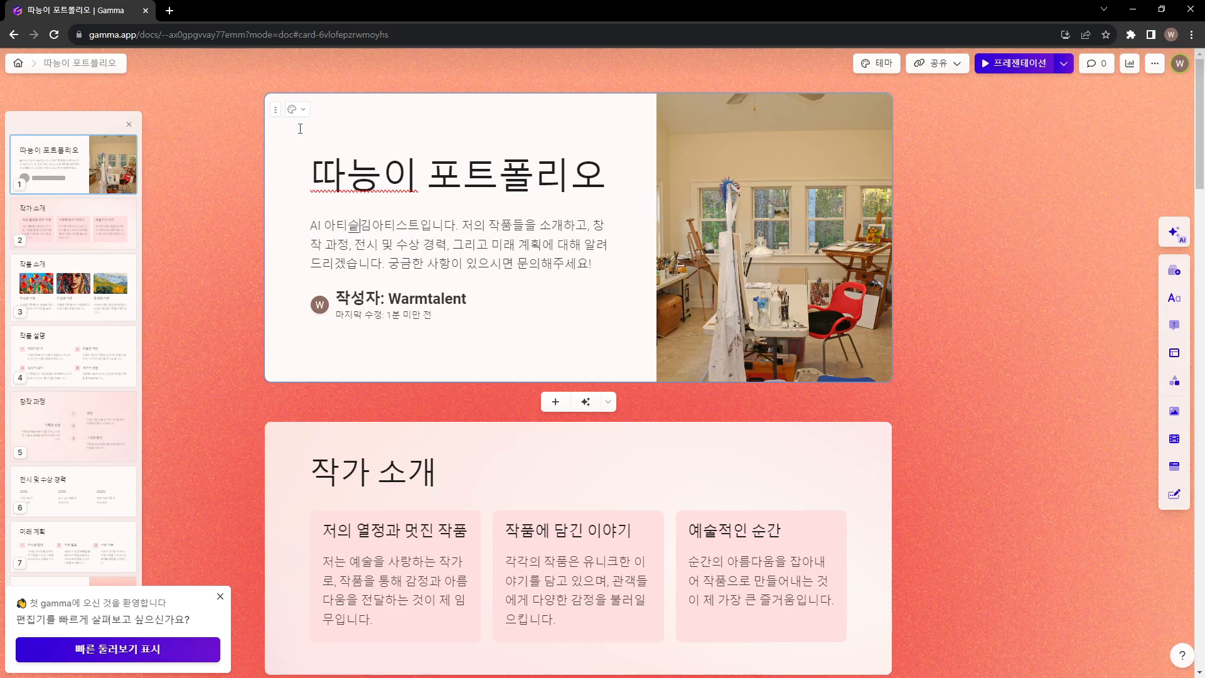
{"action": "type", "text": "니다"}
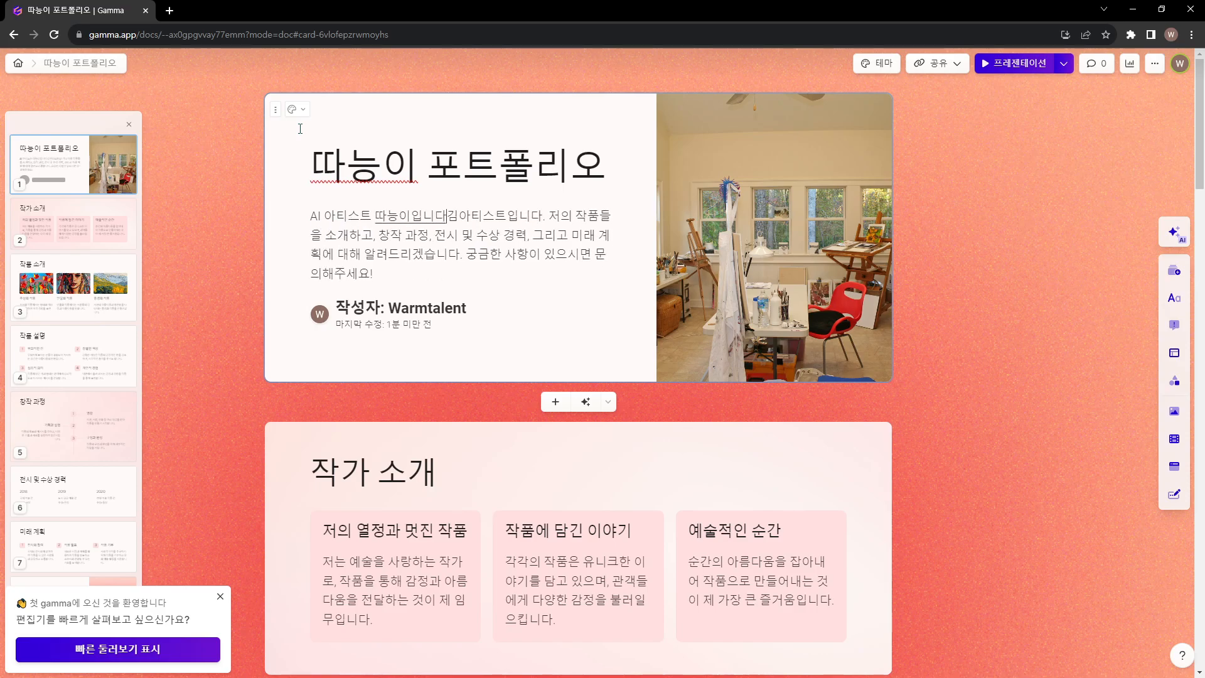
{"action": "key", "text": "shift+Right"}
{"action": "key", "text": "shift+Right"}
{"action": "key", "text": "shift+Right"}
{"action": "key", "text": "shift+Right"}
{"action": "key", "text": "shift+Right"}
{"action": "key", "text": "shift+Right"}
{"action": "key", "text": "shift+Right"}
{"action": "key", "text": "shift+Right"}
{"action": "key", "text": "BackSpace"}
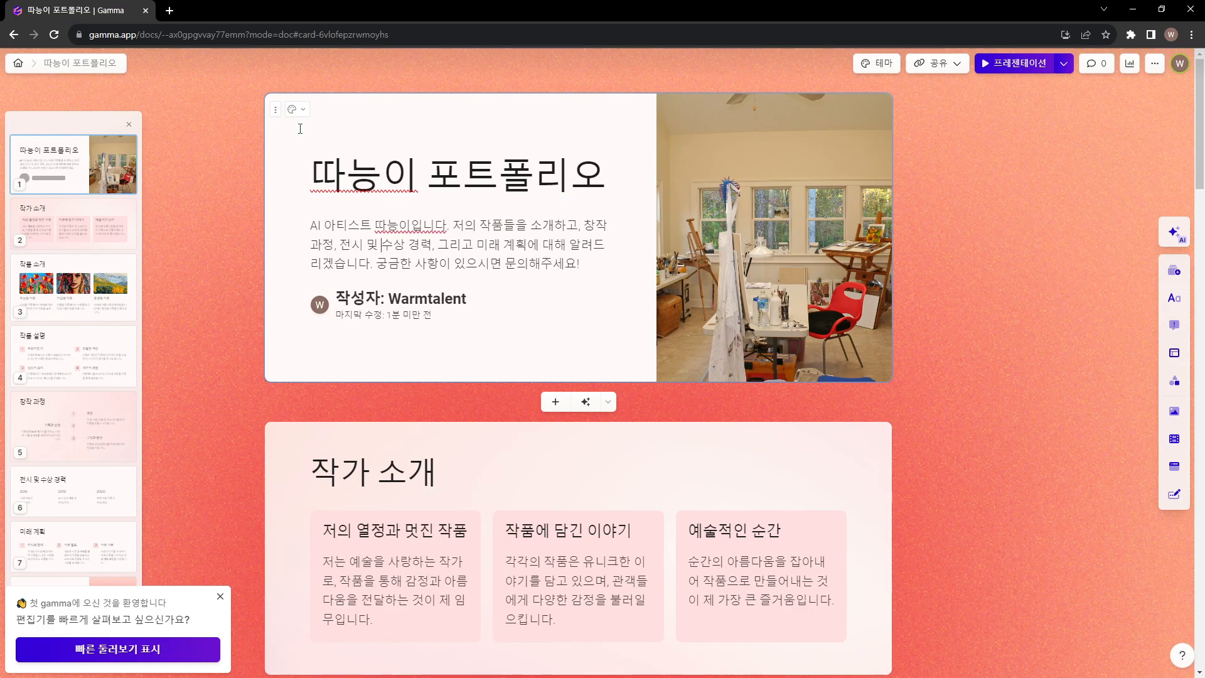
Delete the author block beneath the cover card's introduction
{"action": "key", "text": "Down"}
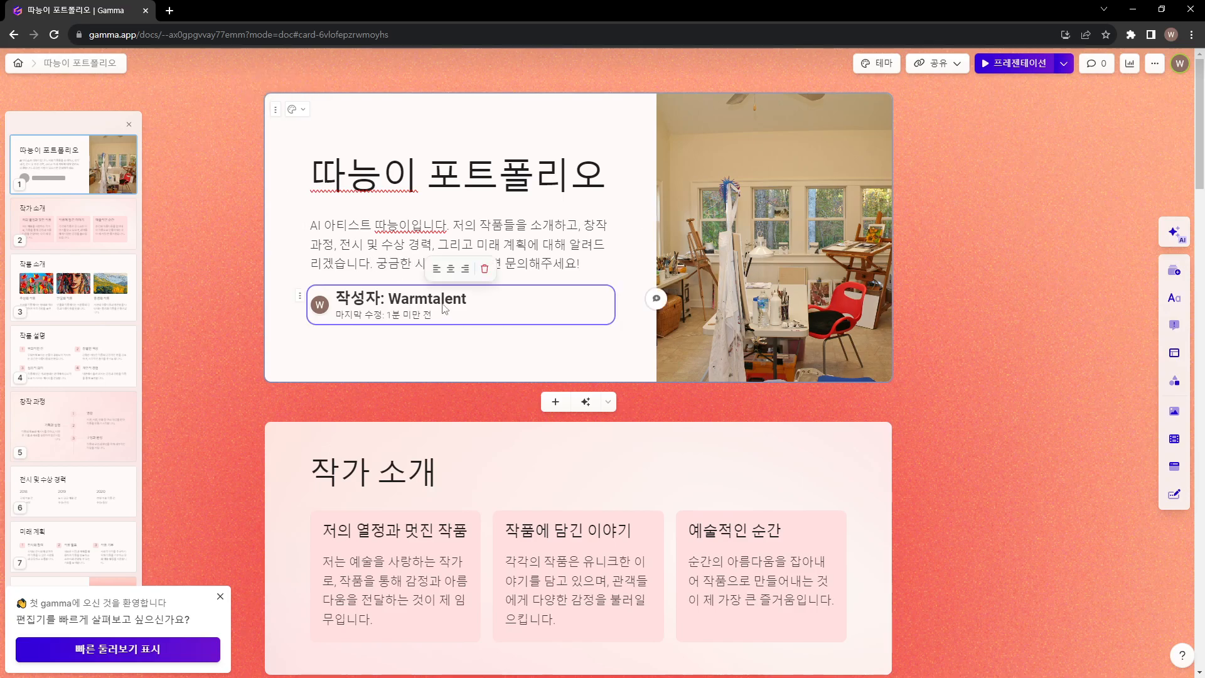
{"action": "left_click", "coordinate": [485, 270]}
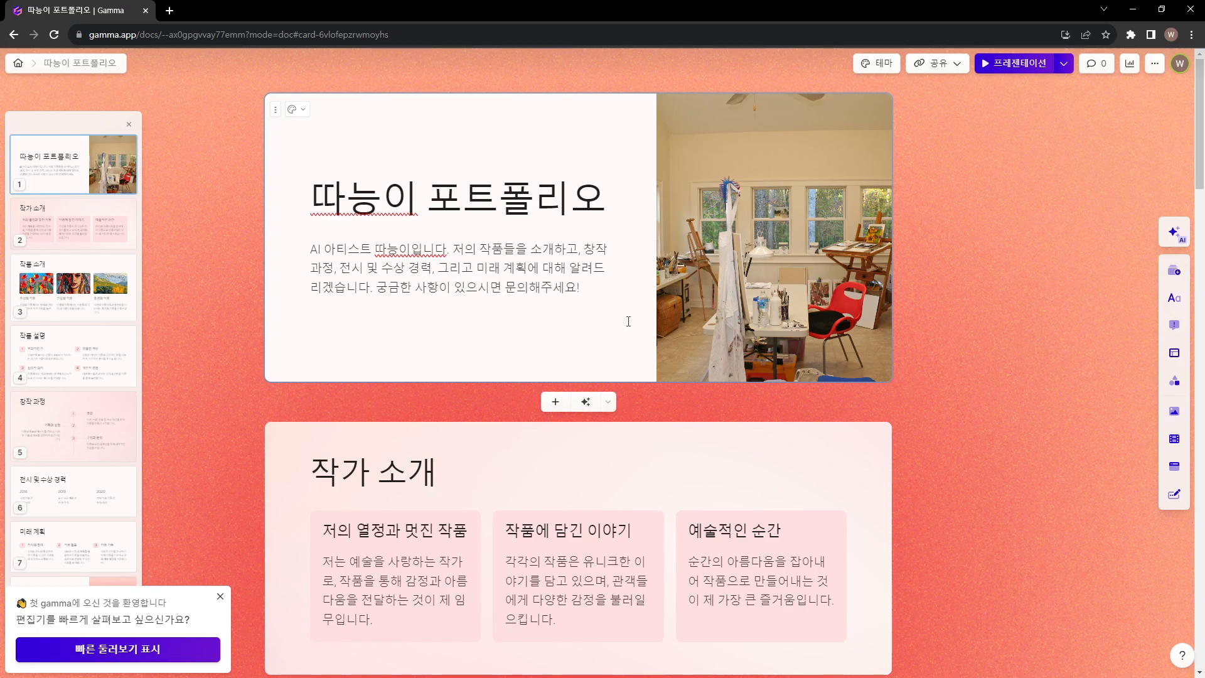
Insert "아래 이메일로" before "문의해주세요!" in the cover introduction and add the contact e-mail address on its own line below
{"action": "type", "text": "ㅇ"}
{"action": "type", "text": "아래 이"}
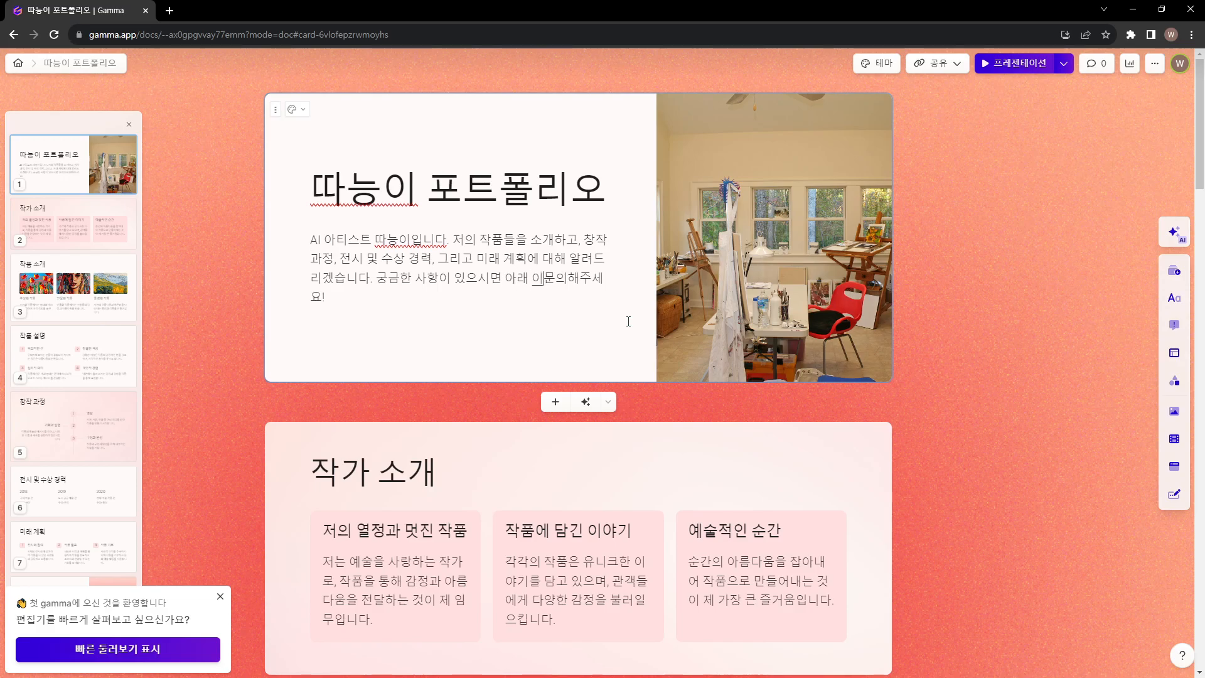
{"action": "type", "text": "메일로"}
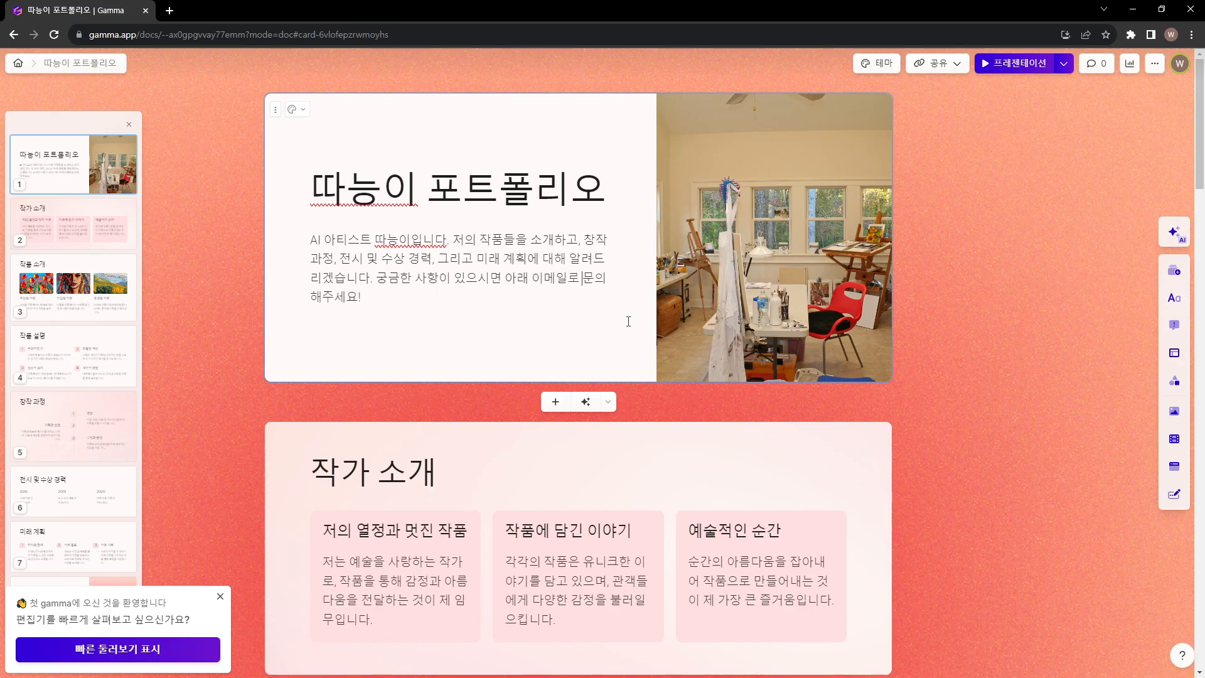
{"action": "key", "text": "Return"}
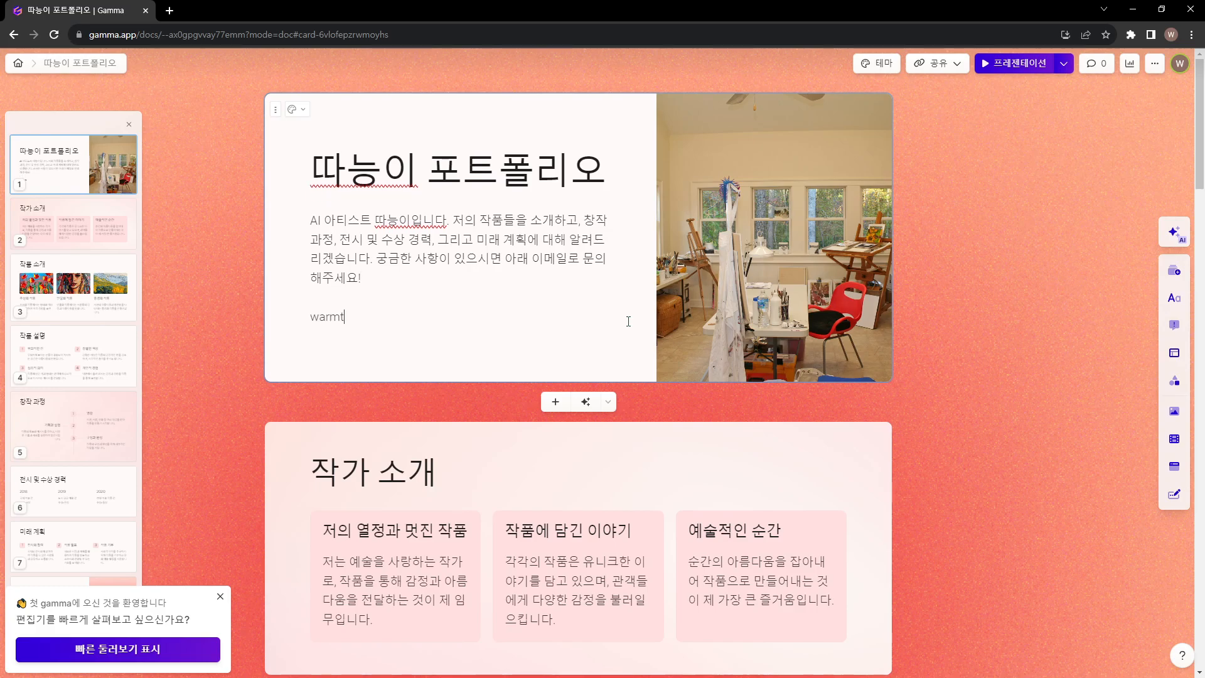
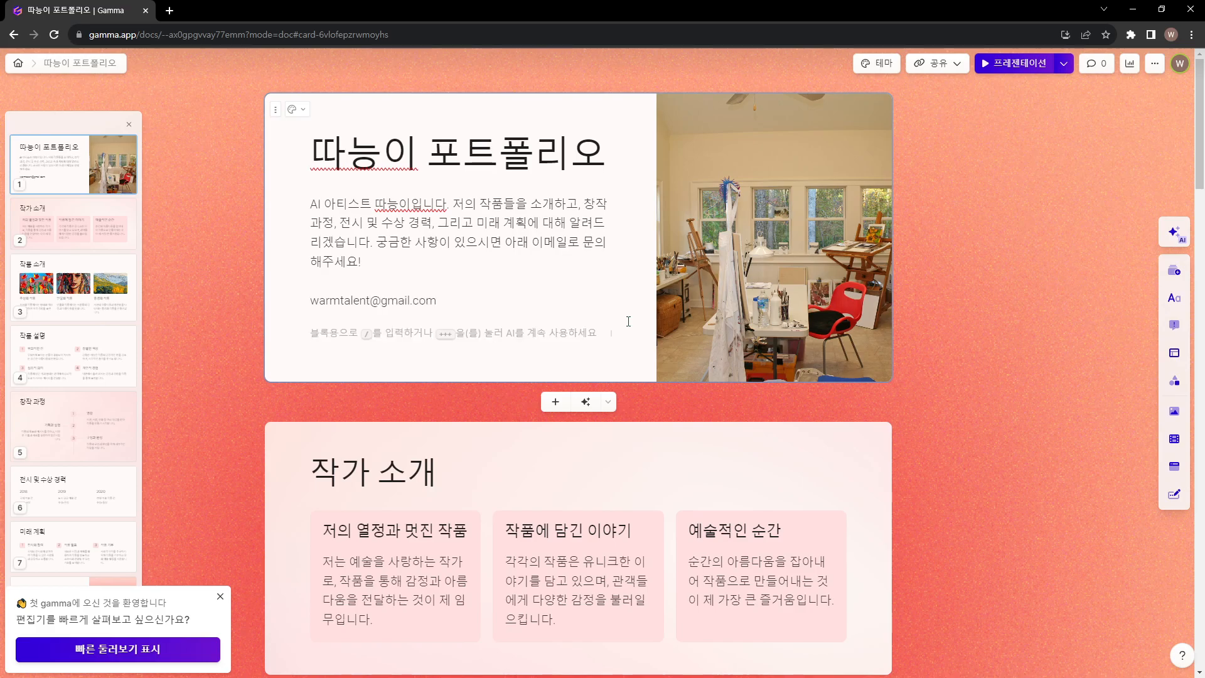
Make the contact e-mail line beneath the cover card's introduction bold
{"action": "left_click", "coordinate": [479, 267]}
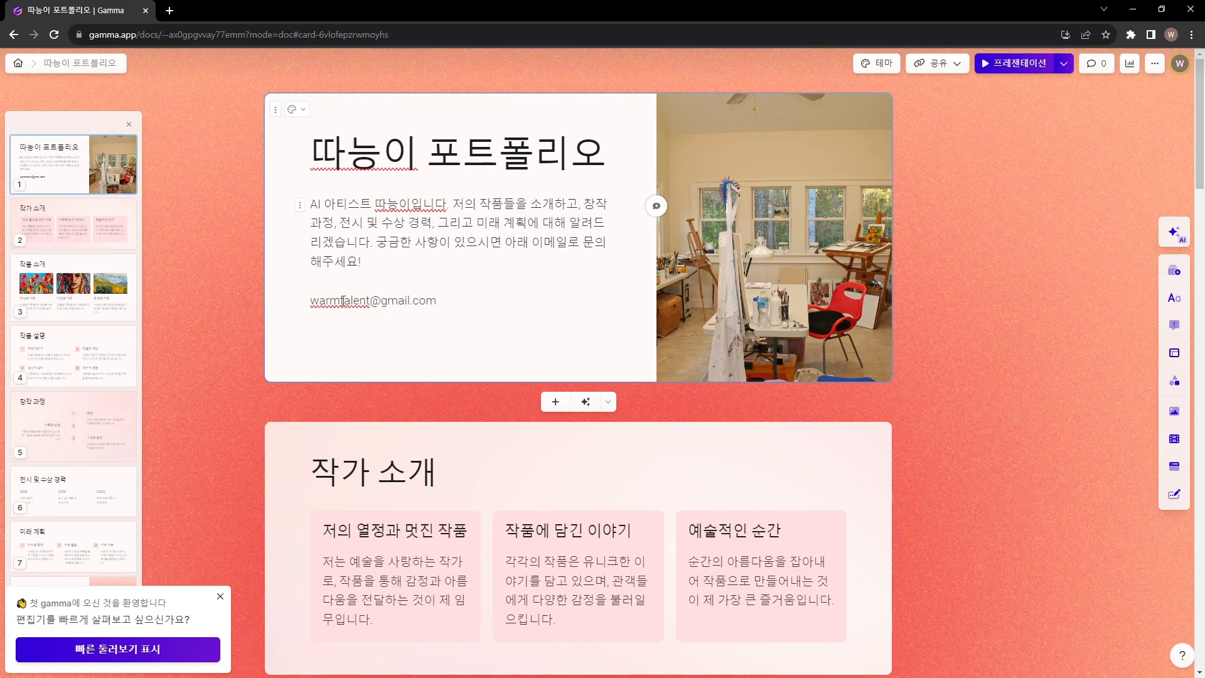
{"action": "left_click_drag", "start_coordinate": [313, 305], "coordinate": [438, 301]}
{"action": "key", "text": "ctrl+b"}
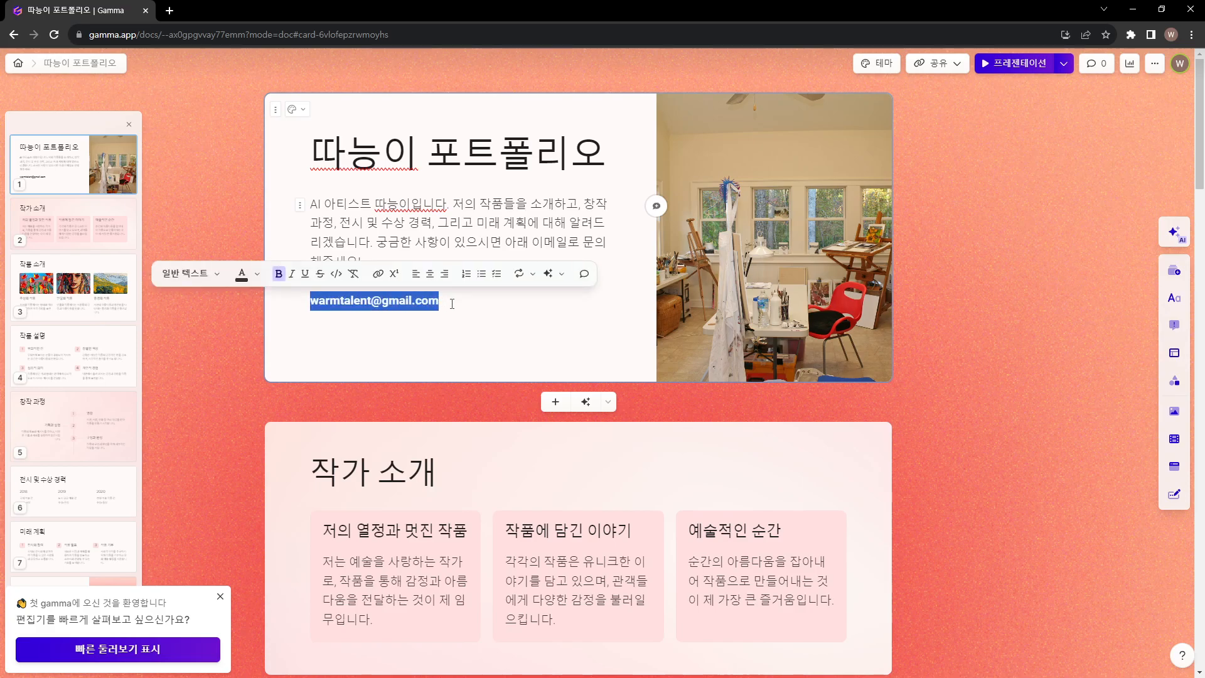
Color the cover card's contact e-mail text with the theme's pink
{"action": "left_click", "coordinate": [247, 276]}
{"action": "left_click", "coordinate": [256, 365]}
{"action": "left_click", "coordinate": [474, 355]}
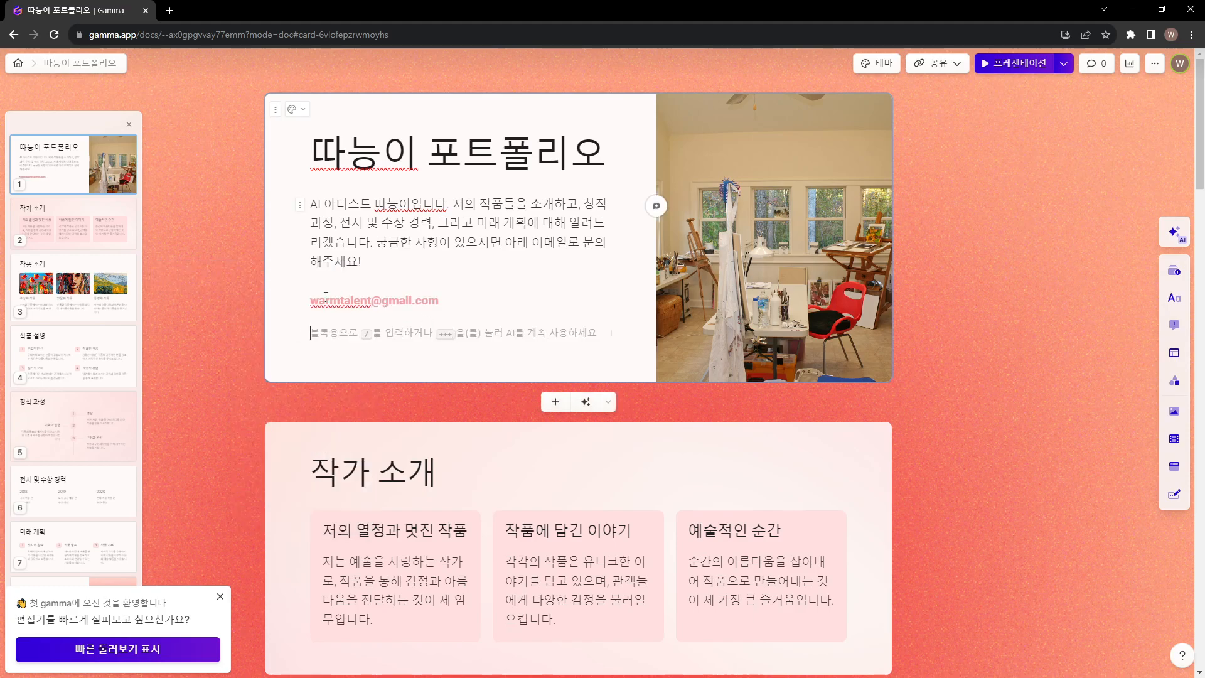
Set the contact e-mail's text color on the cover card to the bright red system color
{"action": "left_click_drag", "start_coordinate": [311, 300], "coordinate": [439, 302]}
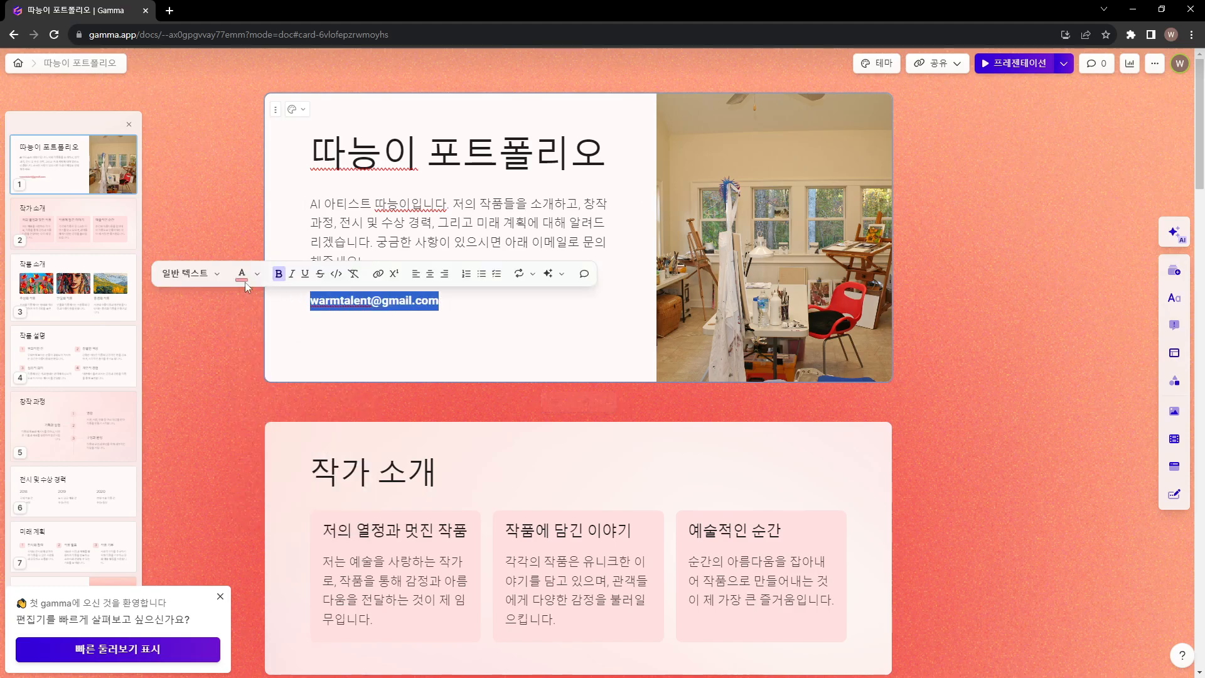
{"action": "left_click", "coordinate": [245, 276]}
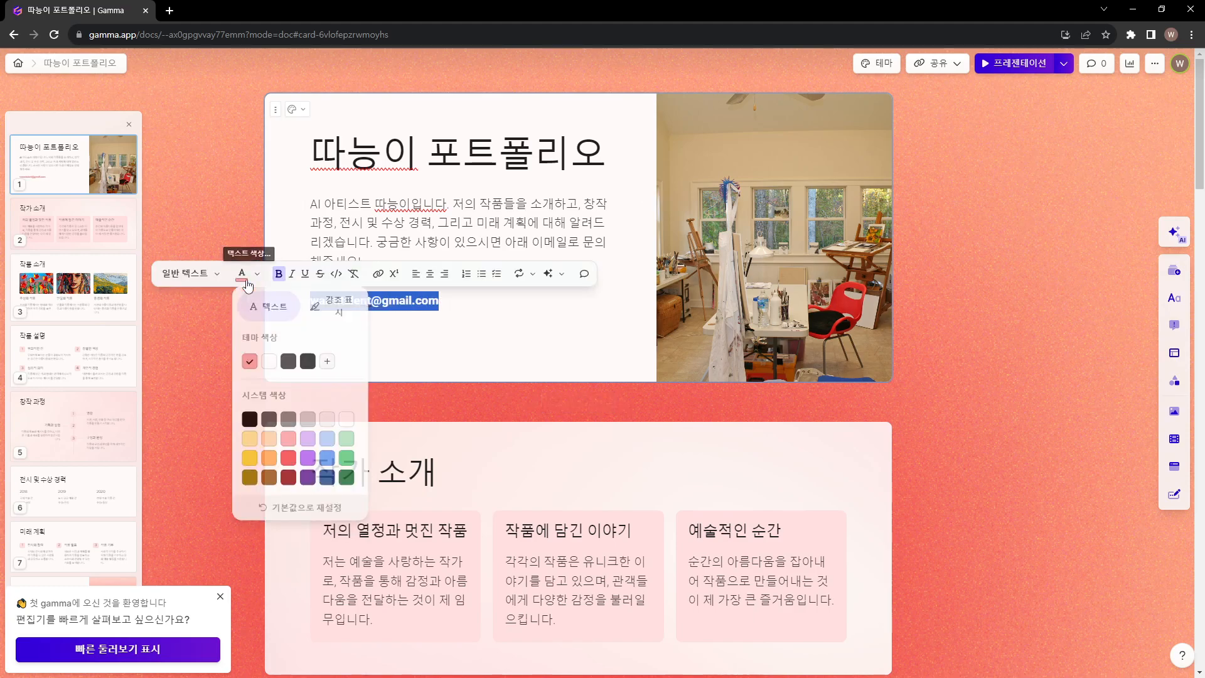
{"action": "left_click", "coordinate": [291, 463]}
{"action": "left_click", "coordinate": [420, 250]}
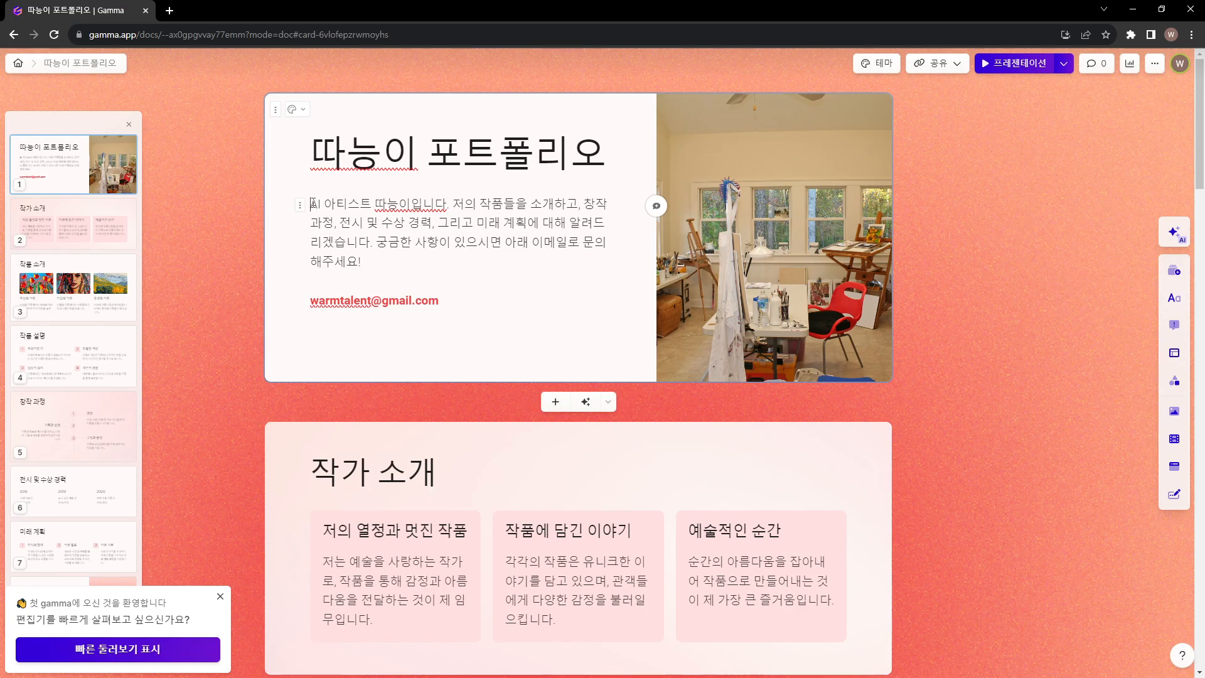
Make "AI 아티스트" and the artist's nickname bold at the start of the cover card's introduction
{"action": "left_click_drag", "start_coordinate": [312, 203], "coordinate": [363, 263]}
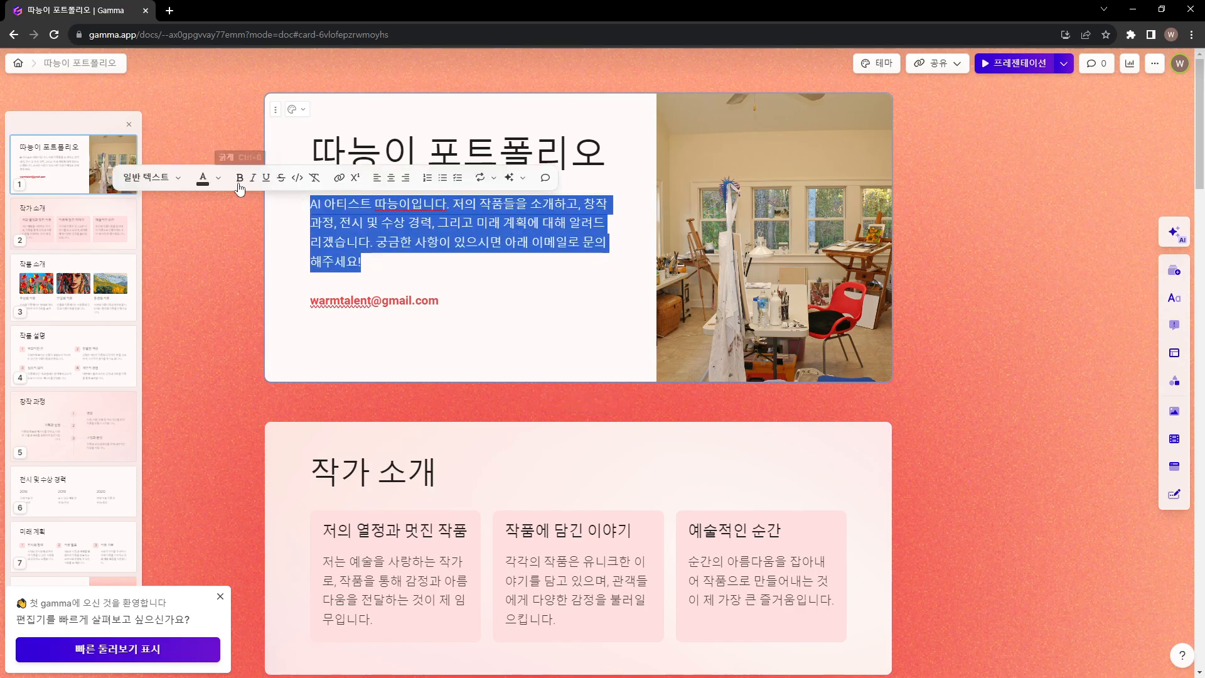
{"action": "left_click", "coordinate": [381, 223]}
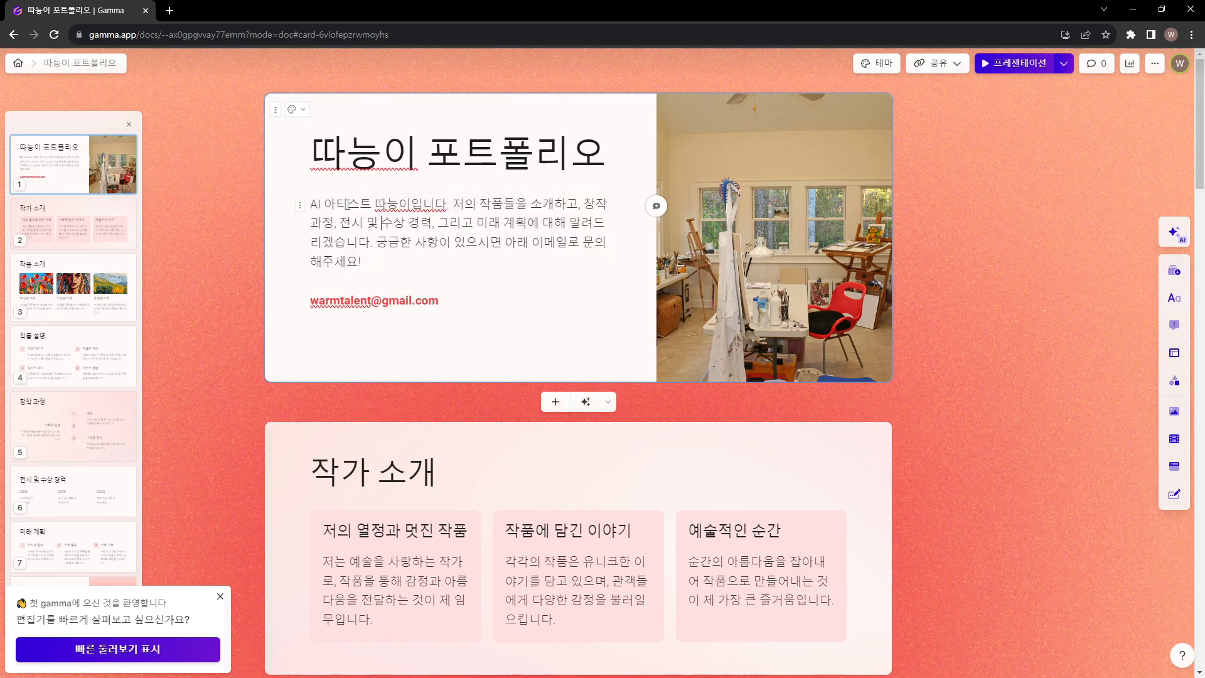
{"action": "left_click_drag", "start_coordinate": [313, 202], "coordinate": [411, 204]}
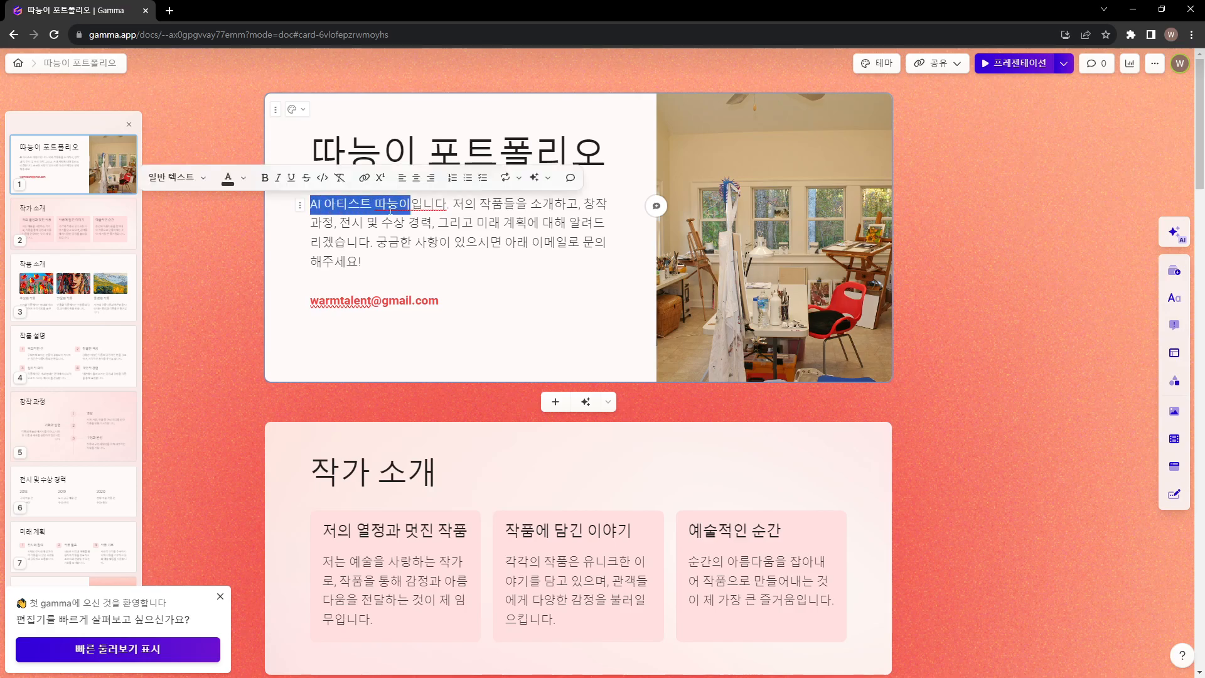
{"action": "left_click", "coordinate": [265, 179]}
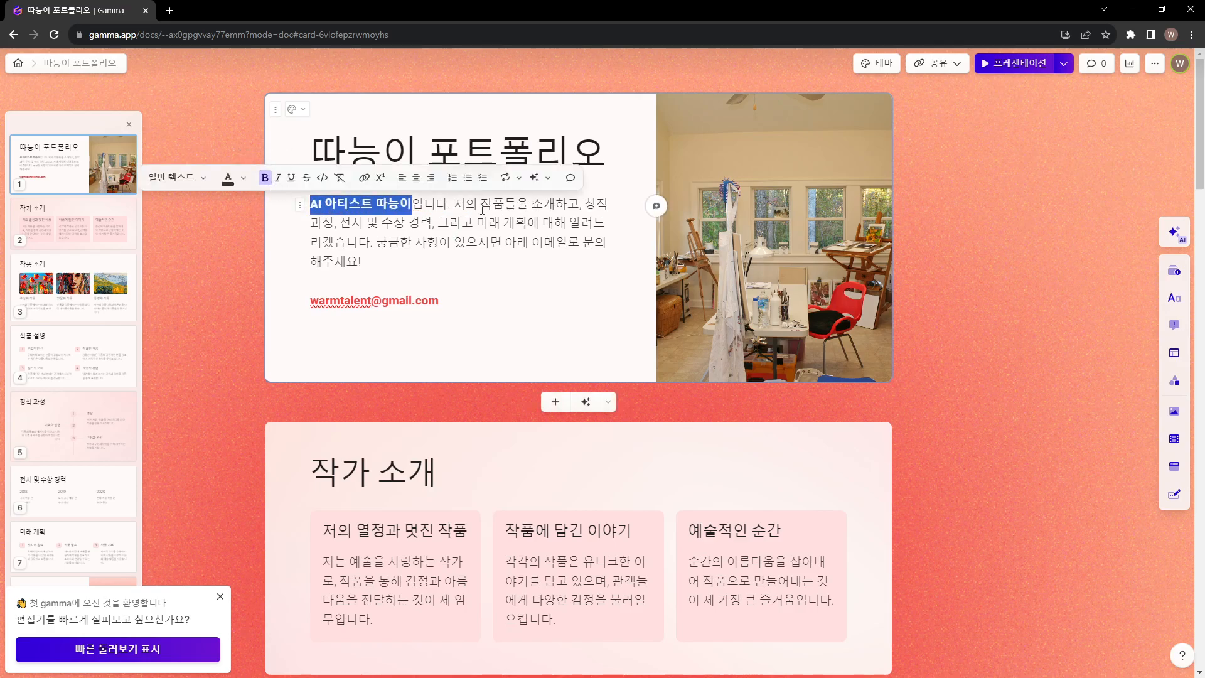
Underline "궁금한 사항이 있으시면 아래 이메일로 문의" in the cover introduction, without italics
{"action": "left_click_drag", "start_coordinate": [376, 242], "coordinate": [607, 242]}
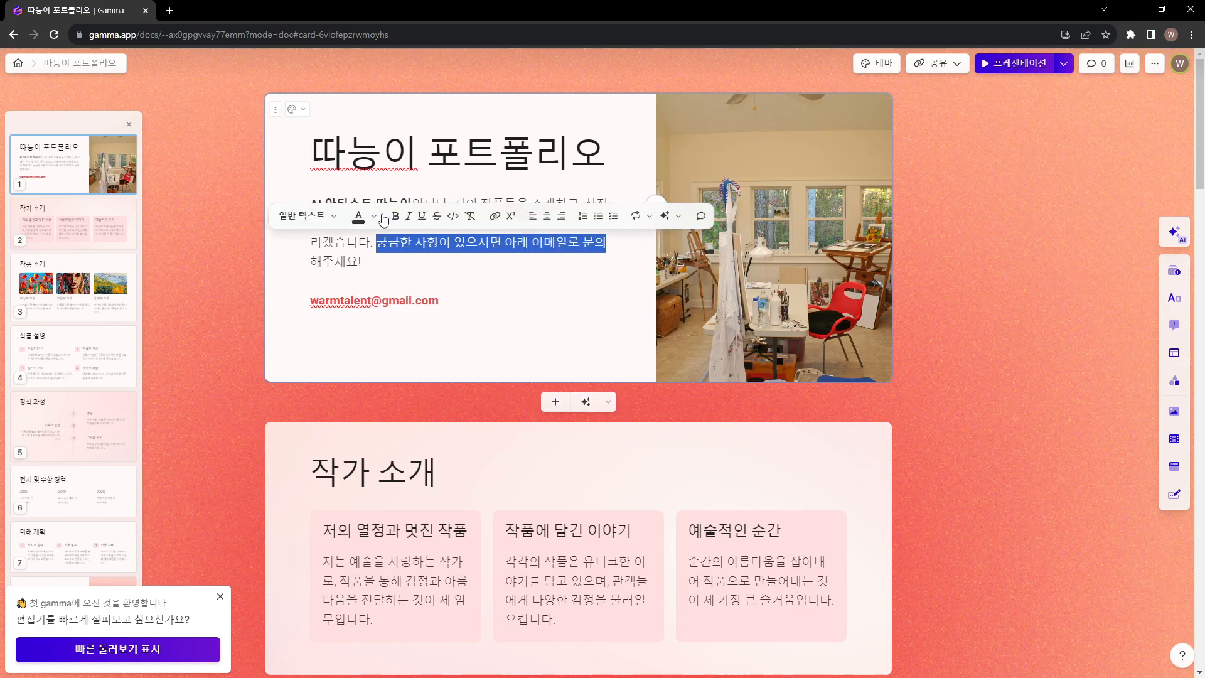
{"action": "left_click", "coordinate": [409, 216]}
{"action": "left_click", "coordinate": [408, 216]}
{"action": "left_click", "coordinate": [422, 216]}
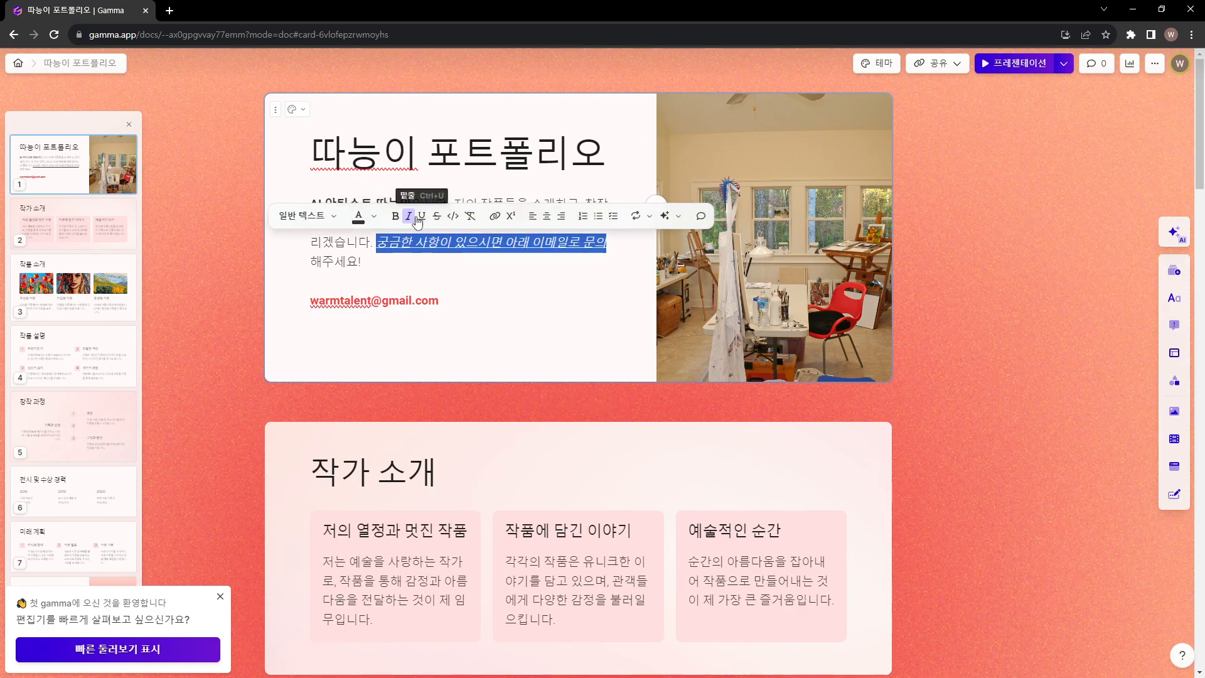
{"action": "left_click", "coordinate": [452, 273]}
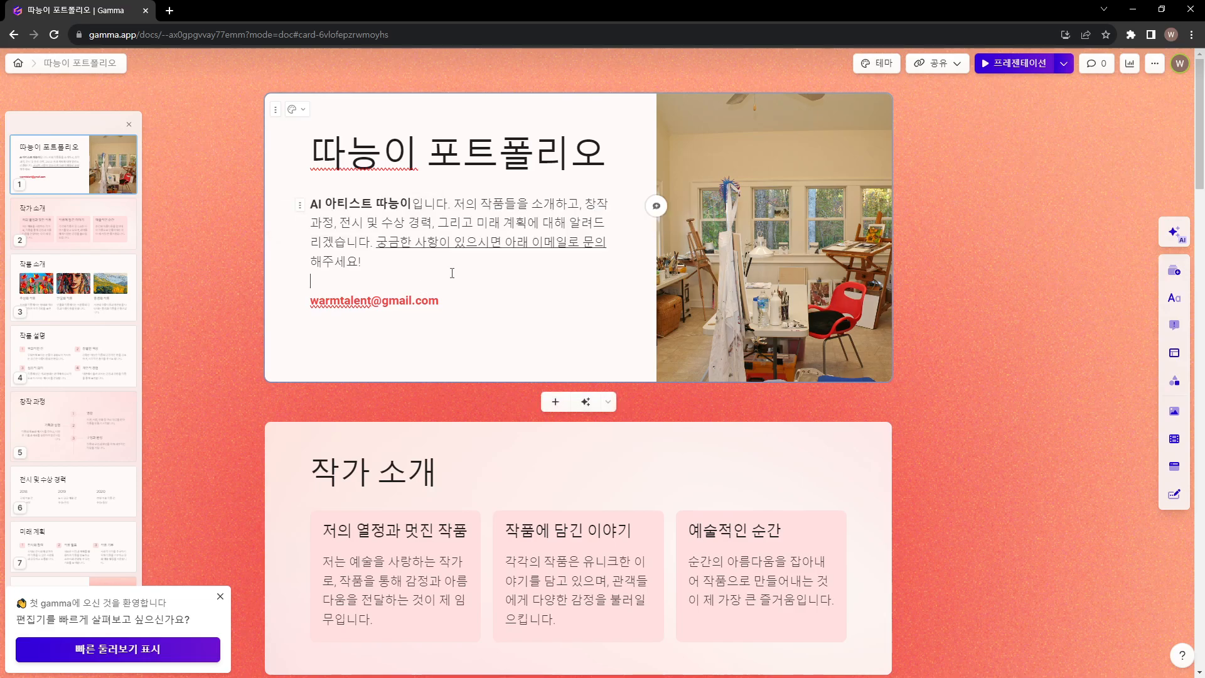
Set the cover card's introduction and contact e-mail block to the 큰 텍스트 style
{"action": "left_click_drag", "start_coordinate": [311, 300], "coordinate": [439, 302]}
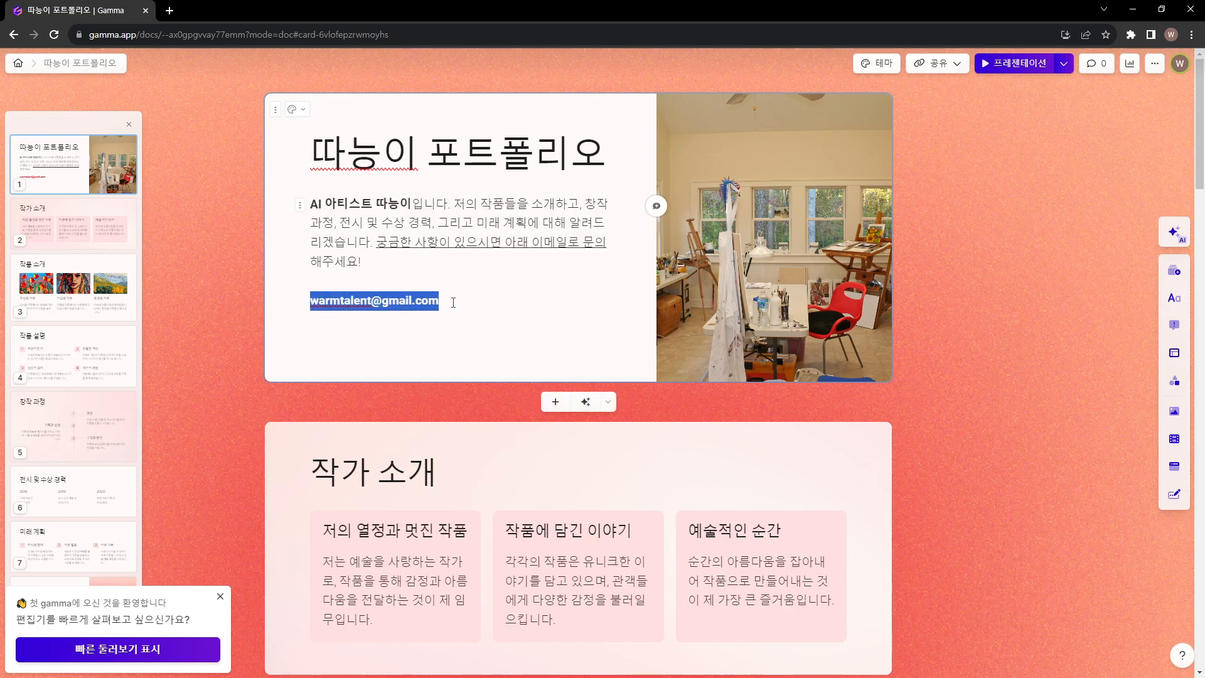
{"action": "left_click", "coordinate": [188, 273]}
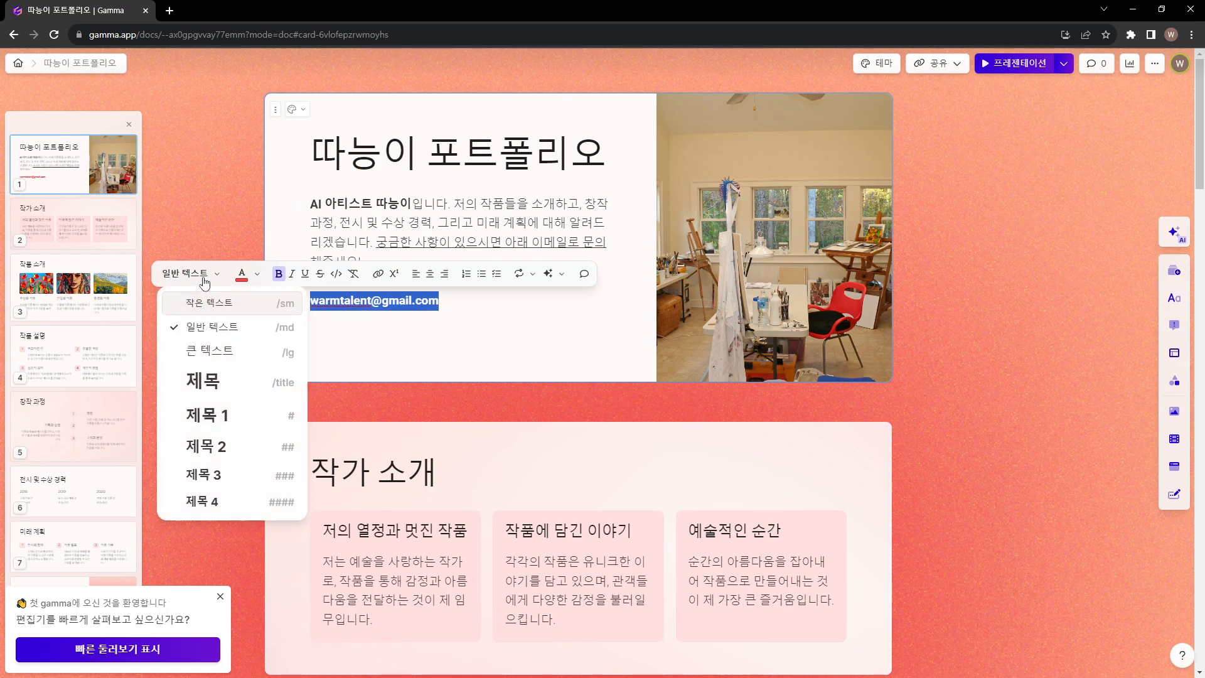
{"action": "left_click", "coordinate": [202, 350]}
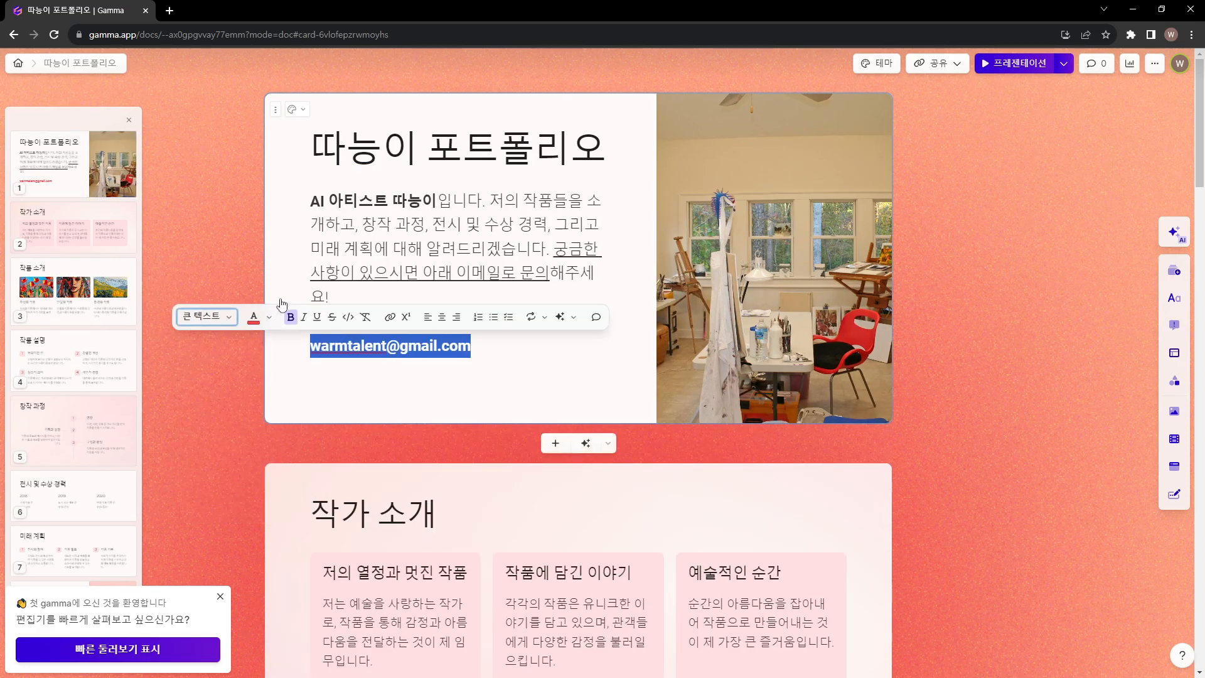
{"action": "left_click", "coordinate": [364, 333]}
{"action": "left_click_drag", "start_coordinate": [314, 202], "coordinate": [295, 342]}
{"action": "left_click", "coordinate": [482, 354]}
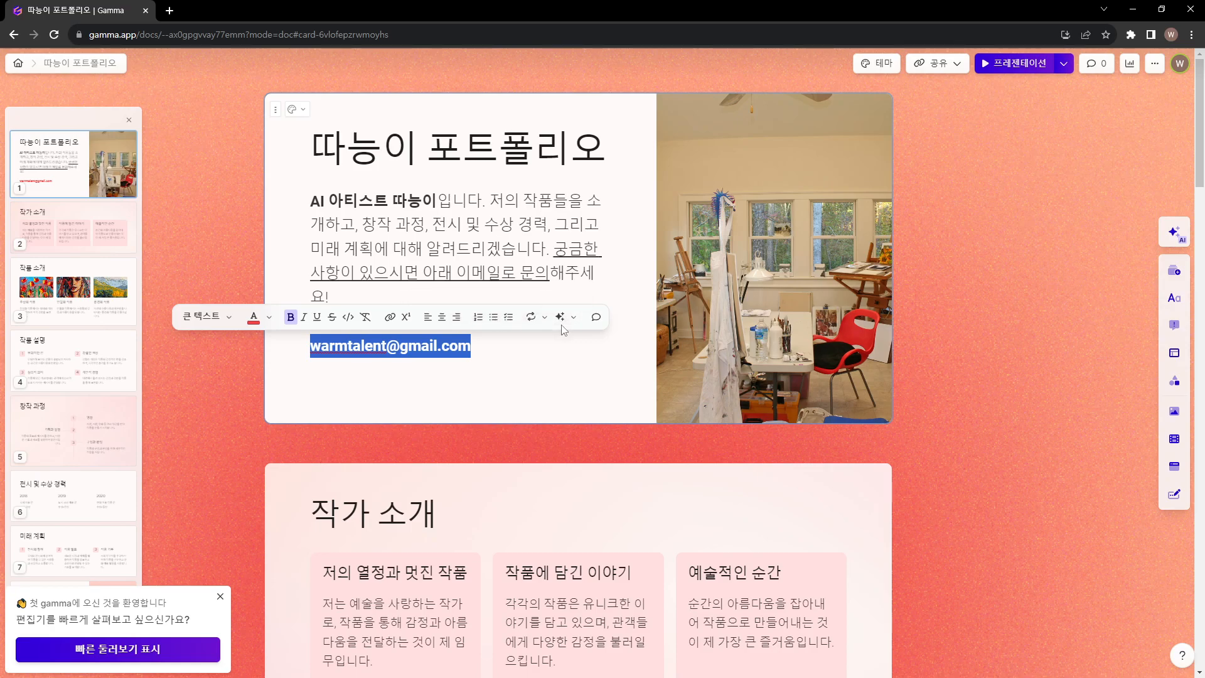
Request AI rewrite suggestions for the cover card's introduction paragraph with the 더 매력적으로 option
{"action": "left_click_drag", "start_coordinate": [309, 200], "coordinate": [349, 290]}
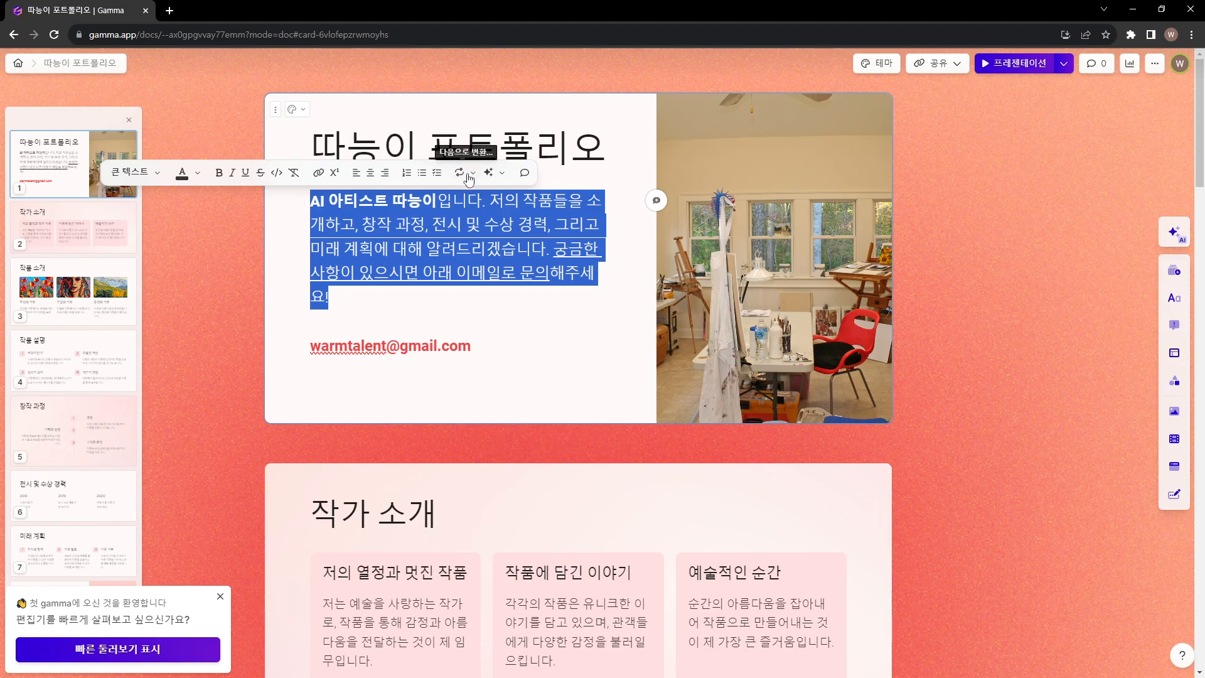
{"action": "left_click", "coordinate": [491, 173]}
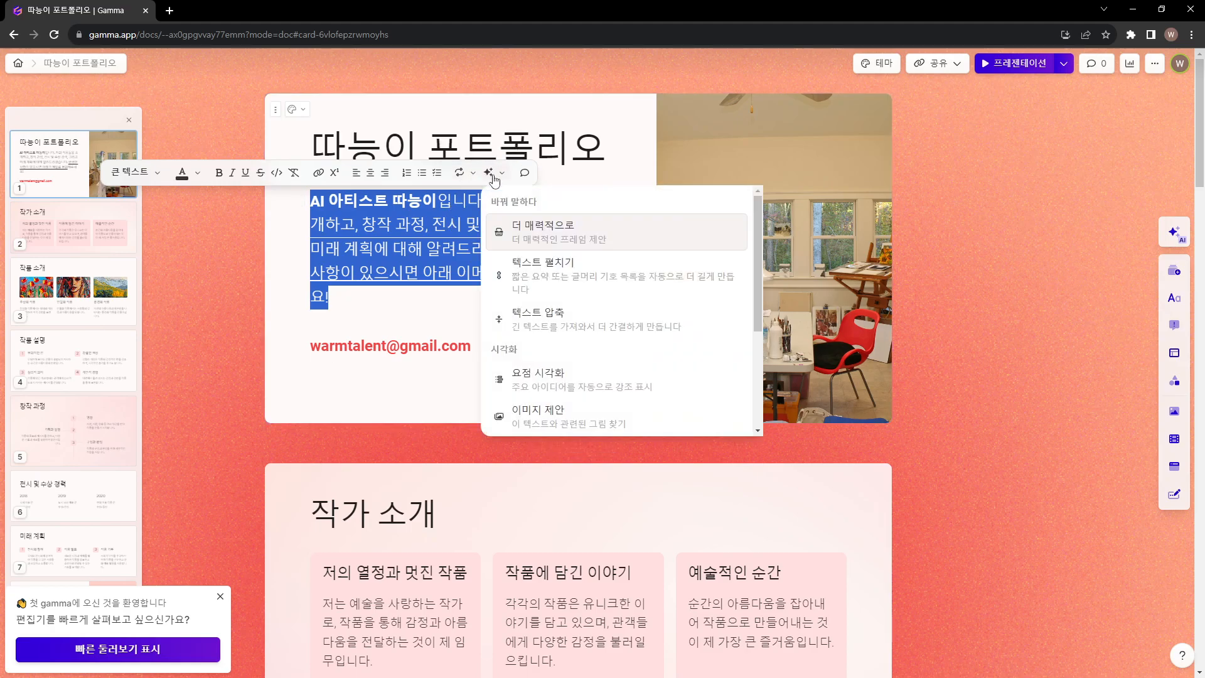
{"action": "left_click", "coordinate": [529, 239]}
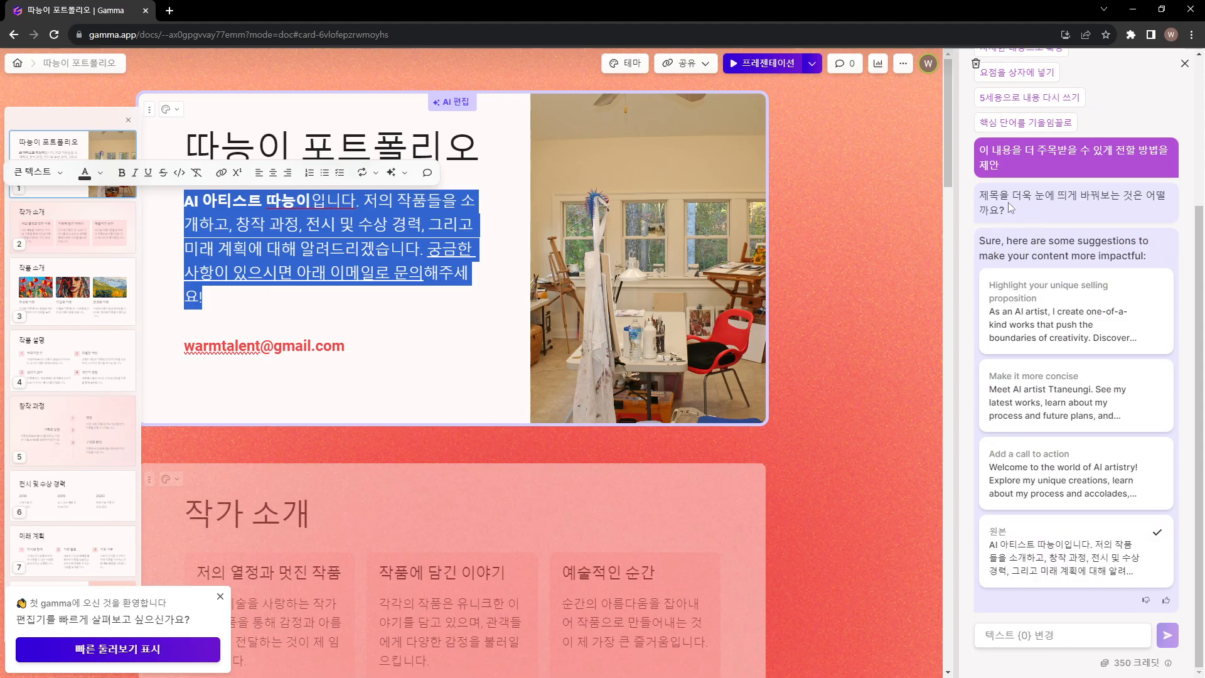
Dismiss the quick-tour prompt and replace the cover introduction with the AI suggestion "Add a call to action"
{"action": "scroll", "coordinate": [1017, 188], "scroll_direction": "up", "scroll_amount": 3}
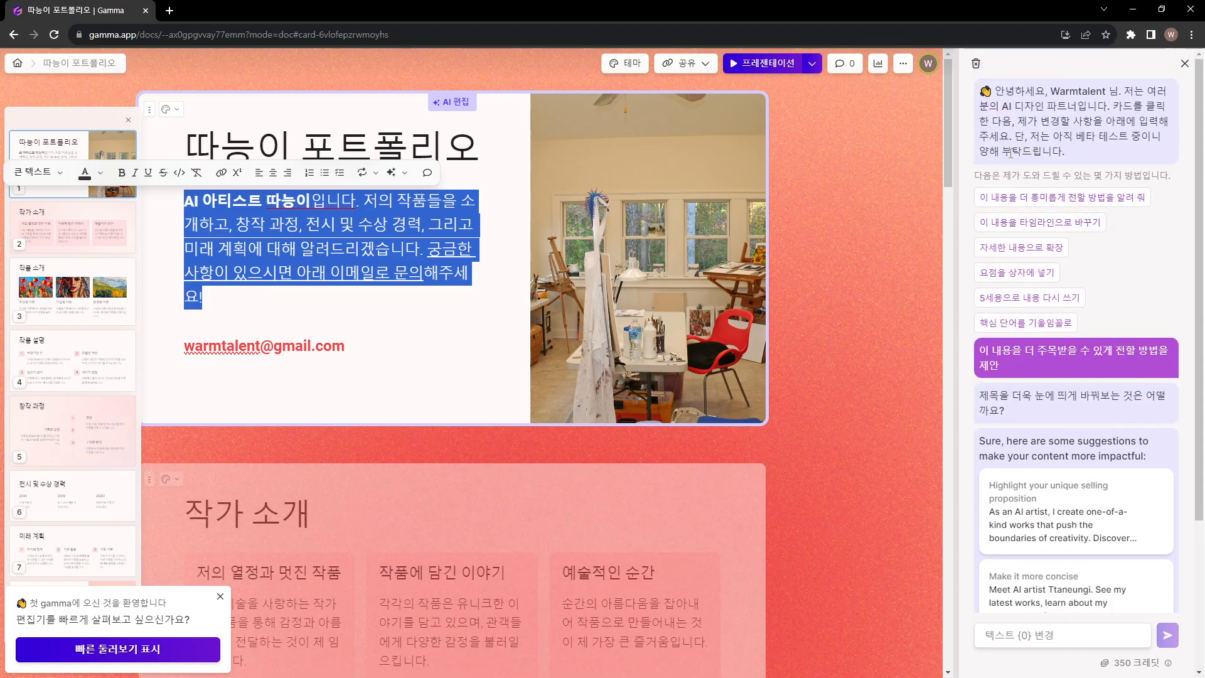
{"action": "left_click", "coordinate": [220, 596]}
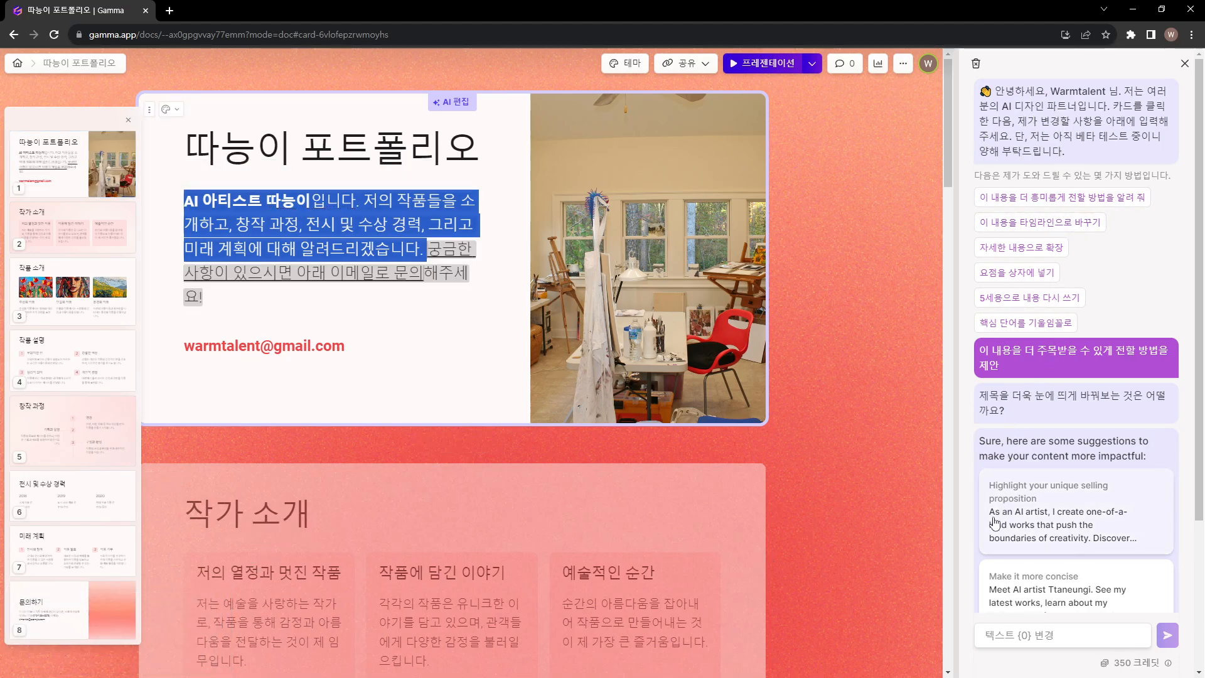
{"action": "scroll", "coordinate": [1036, 509], "scroll_direction": "down", "scroll_amount": 2}
{"action": "scroll", "coordinate": [1036, 509], "scroll_direction": "down", "scroll_amount": 1}
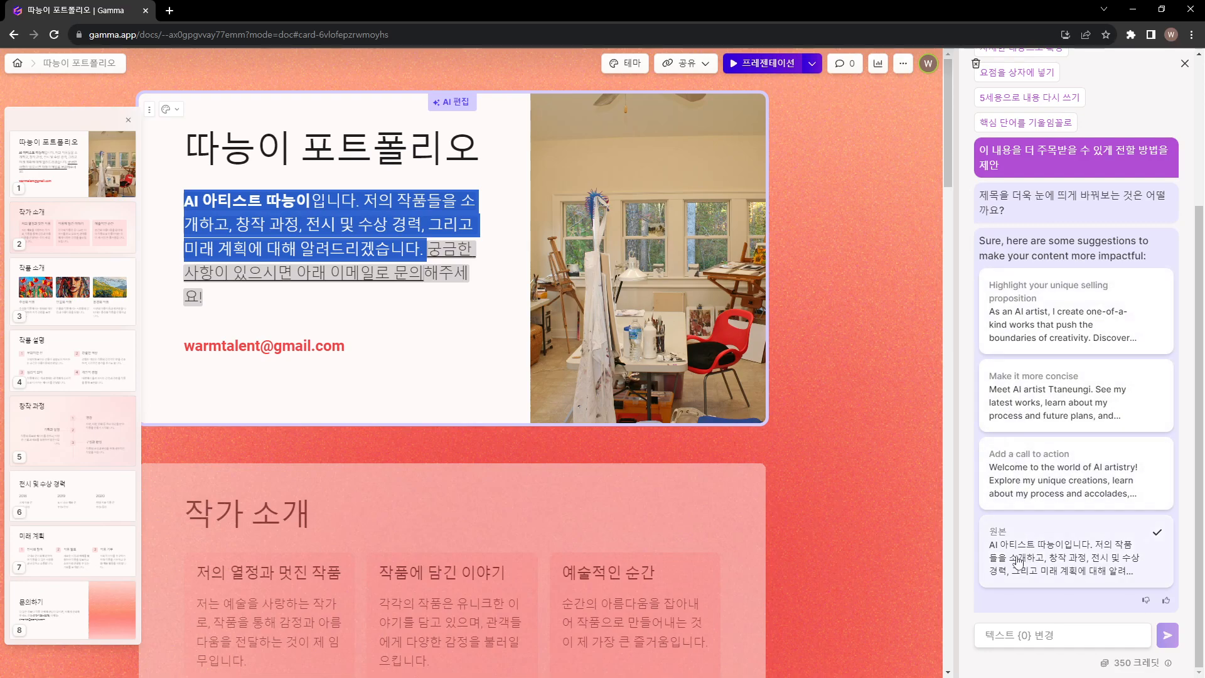
{"action": "left_click", "coordinate": [1037, 485]}
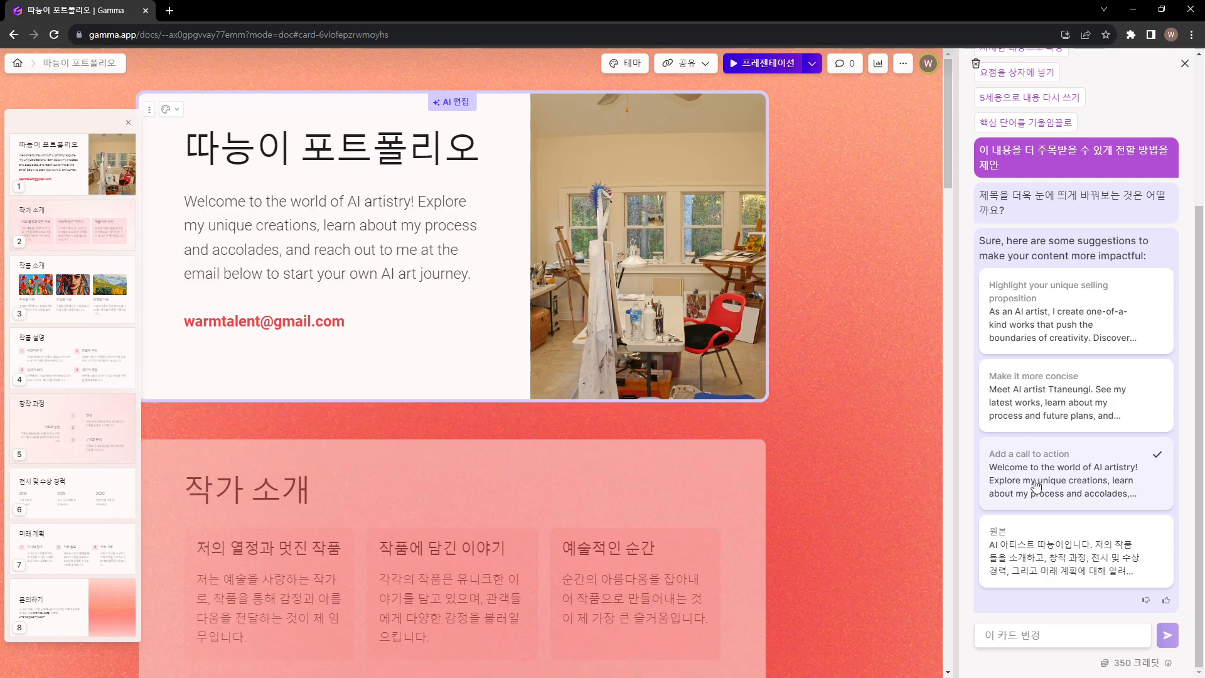
{"action": "left_click_drag", "start_coordinate": [186, 201], "coordinate": [478, 274]}
{"action": "left_click", "coordinate": [478, 274]}
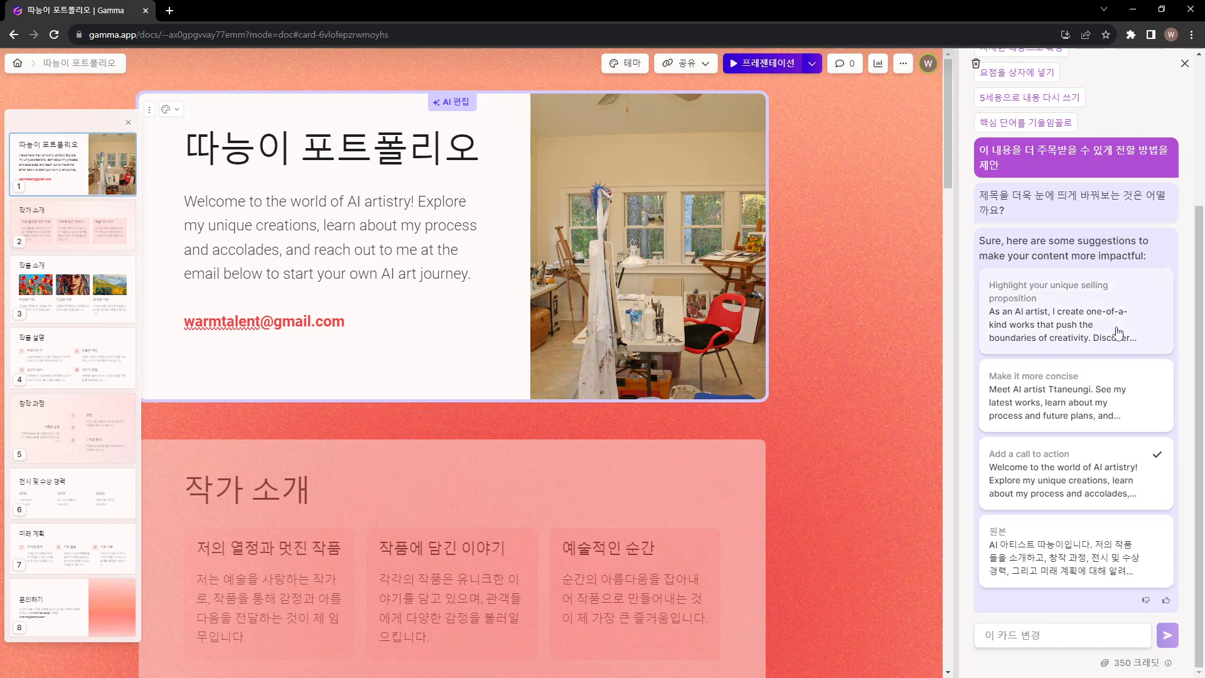
Insert a line break after "Welcome to the world of AI artistry!" in the cover introduction
{"action": "scroll", "coordinate": [1113, 329], "scroll_direction": "up", "scroll_amount": 3}
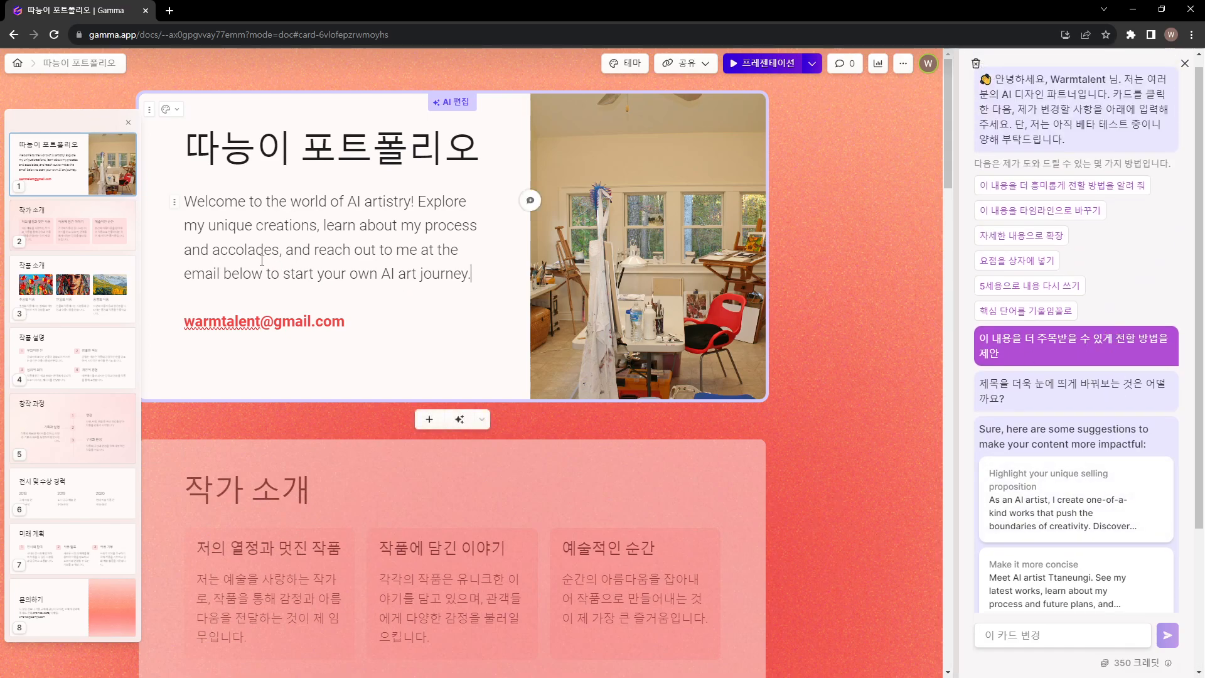
{"action": "left_click", "coordinate": [418, 201]}
{"action": "key", "text": "shift+Return"}
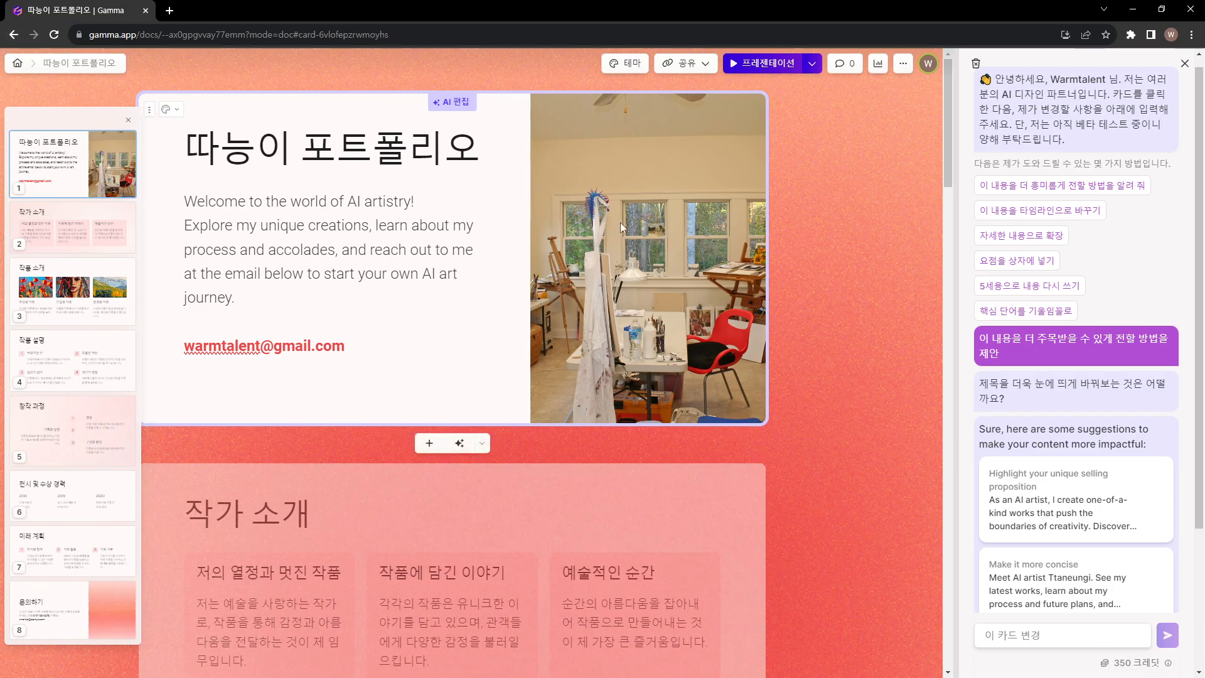
Swap the cover card's accent image for random theme alternatives several times with 날 놀라게 해 봐
{"action": "left_click", "coordinate": [629, 251]}
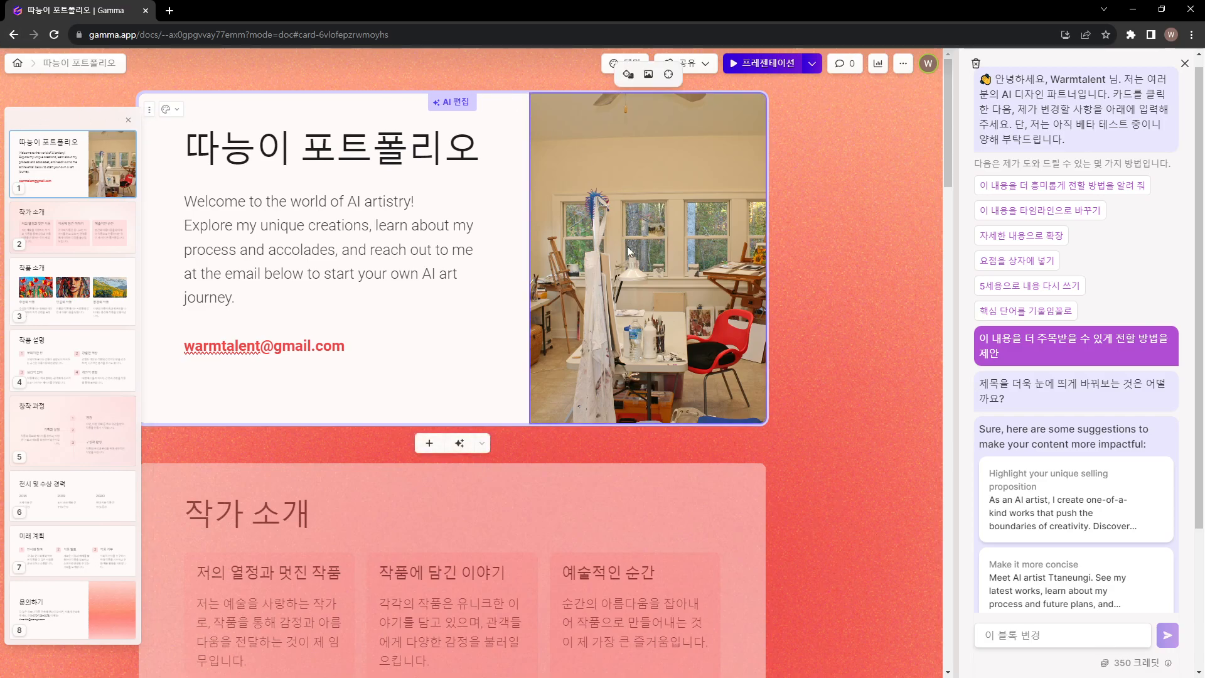
{"action": "left_click", "coordinate": [630, 76]}
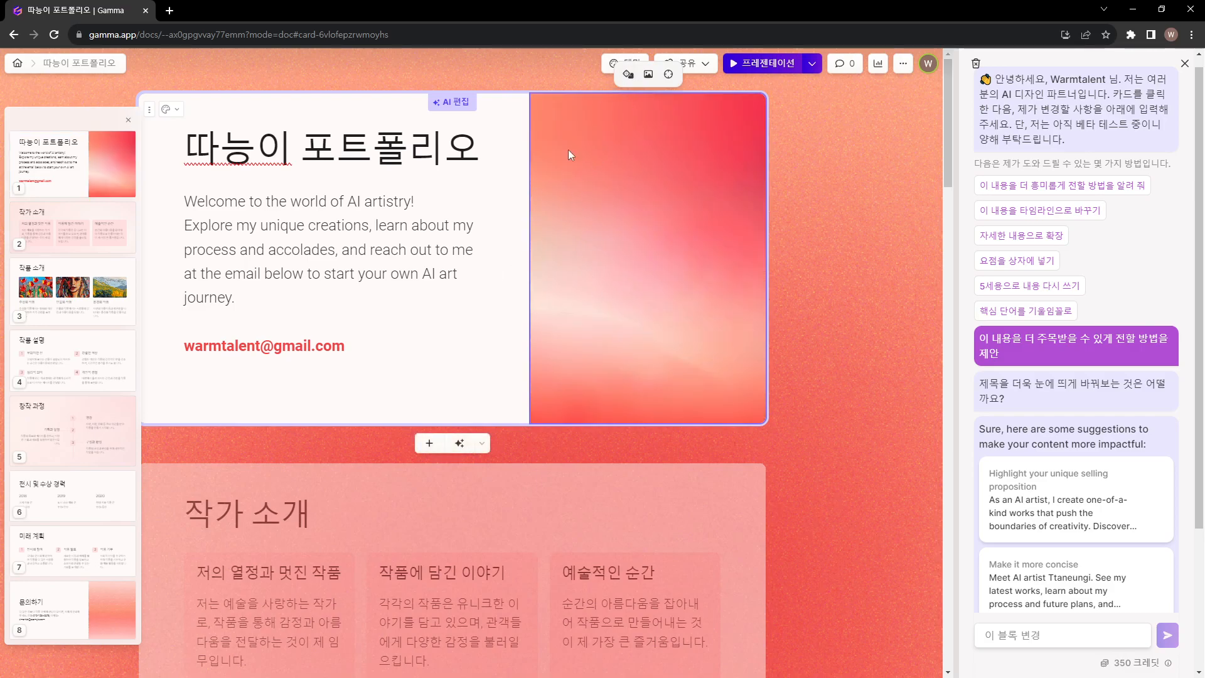
{"action": "left_click", "coordinate": [626, 76]}
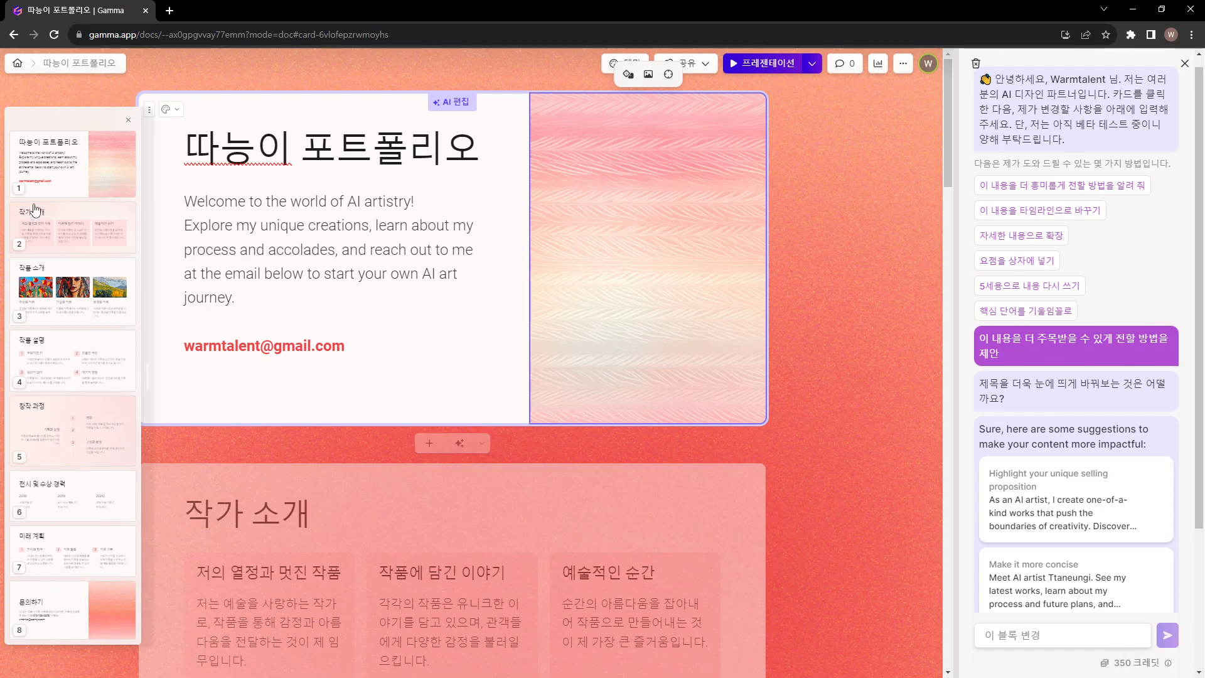
{"action": "left_click", "coordinate": [626, 76]}
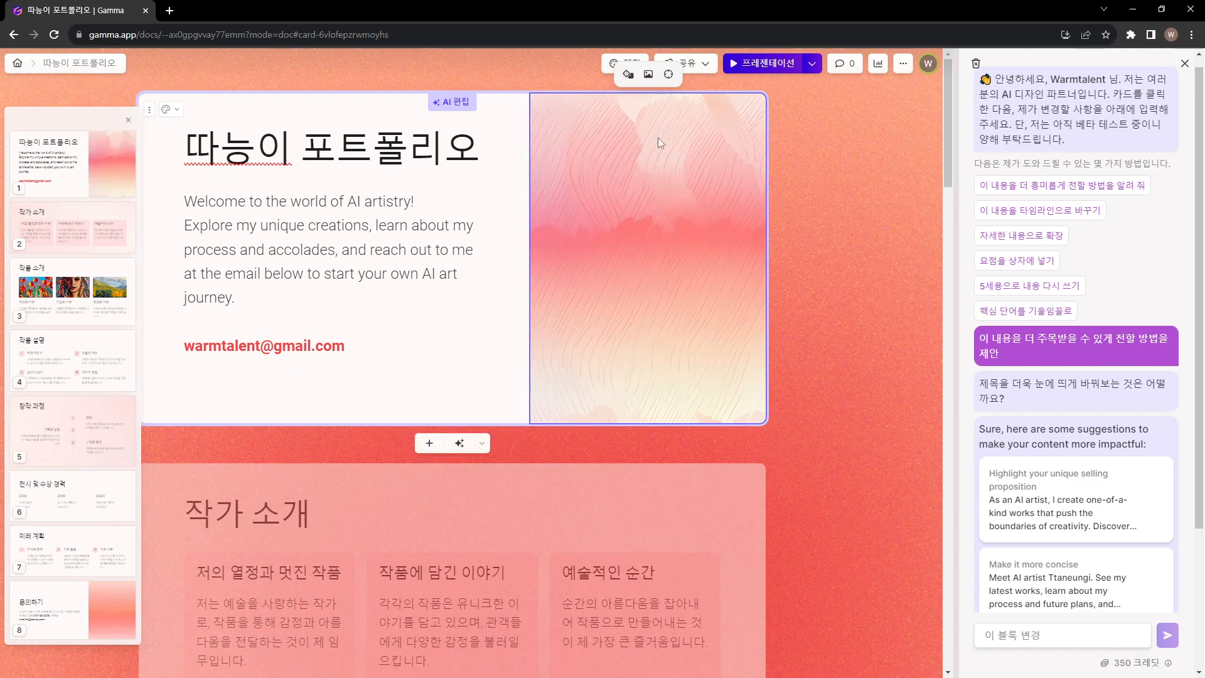
{"action": "left_click", "coordinate": [648, 75]}
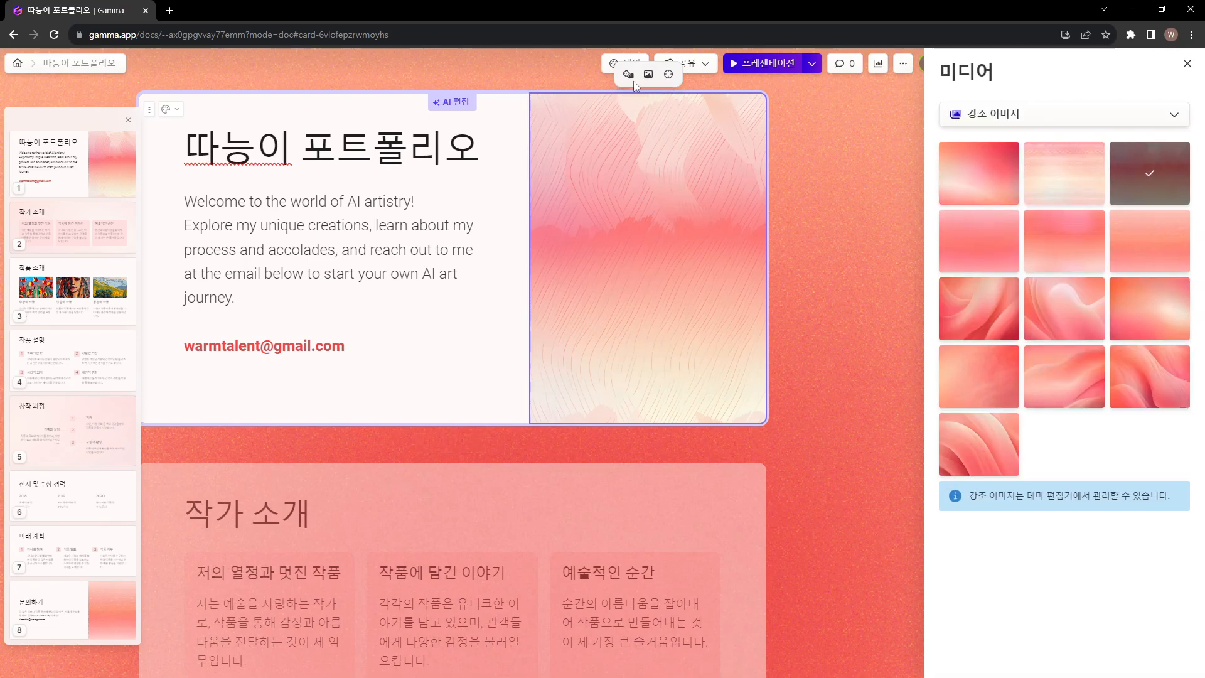
{"action": "left_click", "coordinate": [631, 76]}
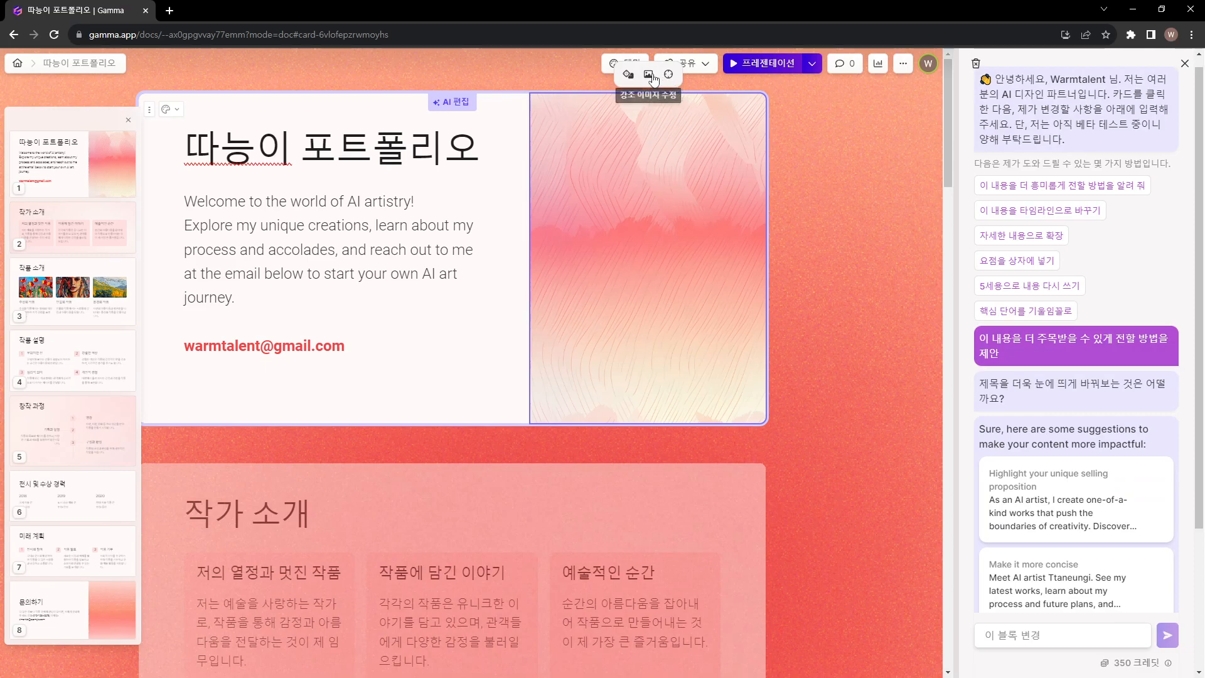
Set the cover card's accent image to the last 강조 이미지 option, the pink-red one with fanned curved folds
{"action": "left_click", "coordinate": [650, 76]}
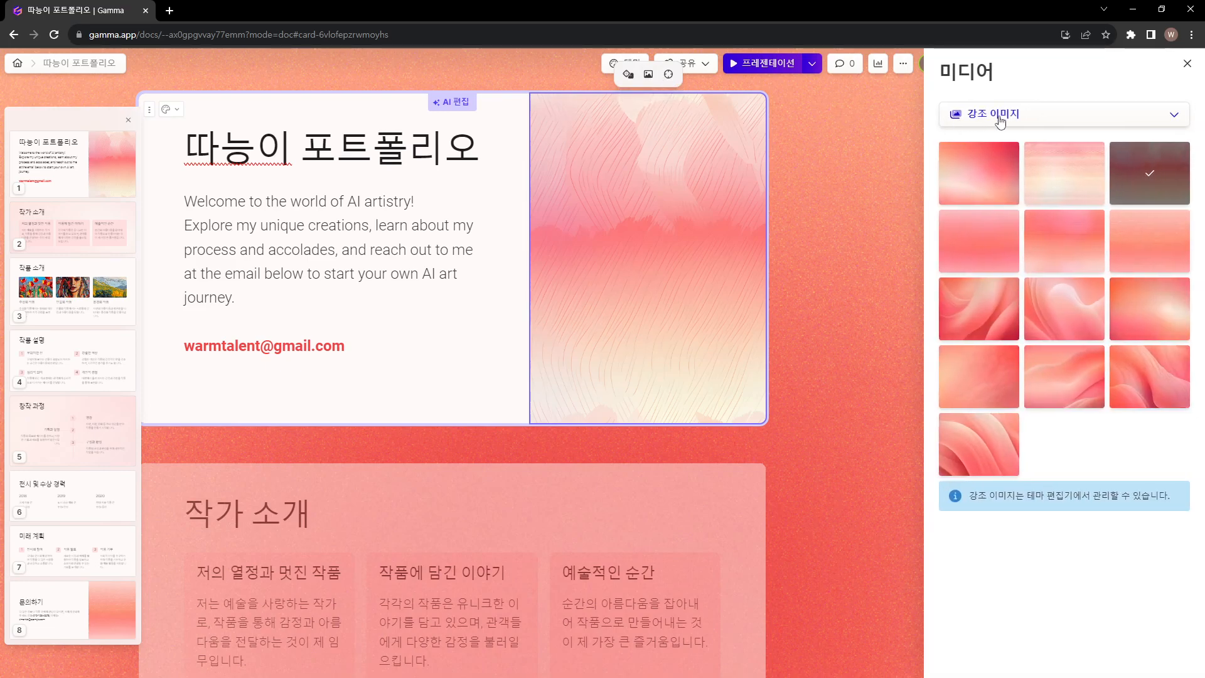
{"action": "left_click", "coordinate": [1000, 123]}
{"action": "left_click", "coordinate": [1091, 449]}
{"action": "left_click", "coordinate": [968, 429]}
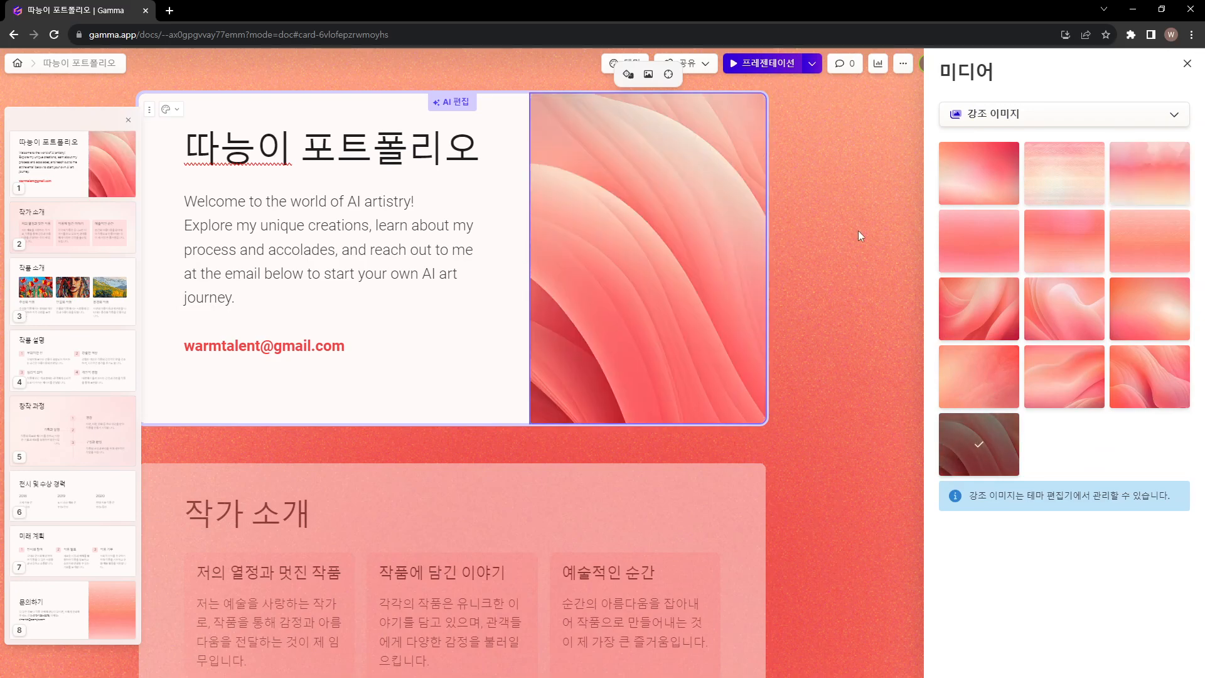
Try several 강조 이미지 options on the cover card, ending with the pink-to-cream wavy stripe texture
{"action": "left_click", "coordinate": [995, 334]}
{"action": "left_click", "coordinate": [1065, 323]}
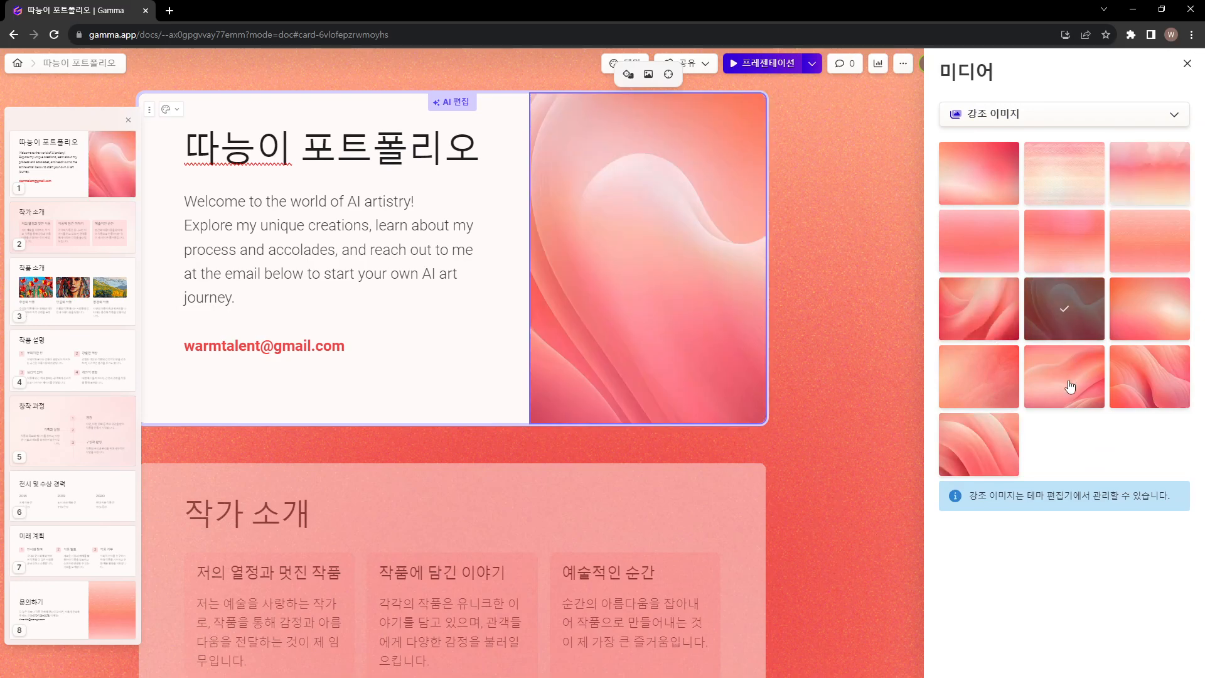
{"action": "left_click", "coordinate": [1065, 385]}
{"action": "left_click", "coordinate": [1143, 385]}
{"action": "left_click", "coordinate": [1045, 181]}
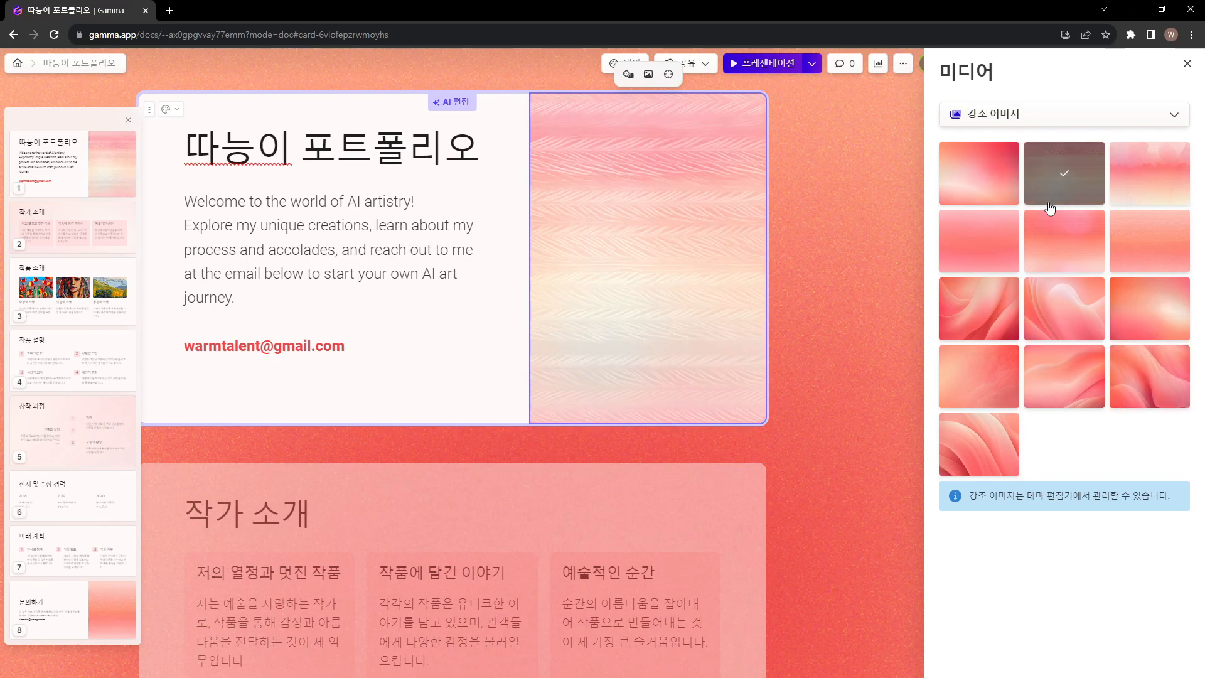
Set the cover card's accent image to the first "HIGH FIVE!" GIF from GIPHY
{"action": "left_click", "coordinate": [1042, 123]}
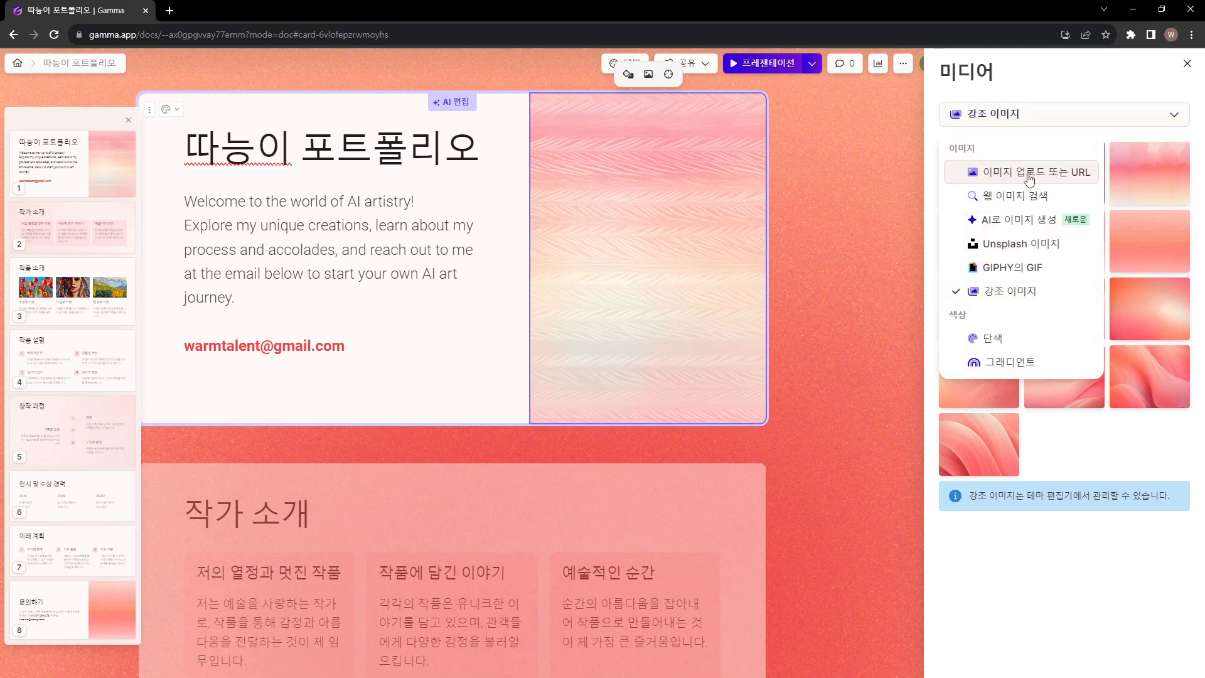
{"action": "left_click", "coordinate": [1010, 271]}
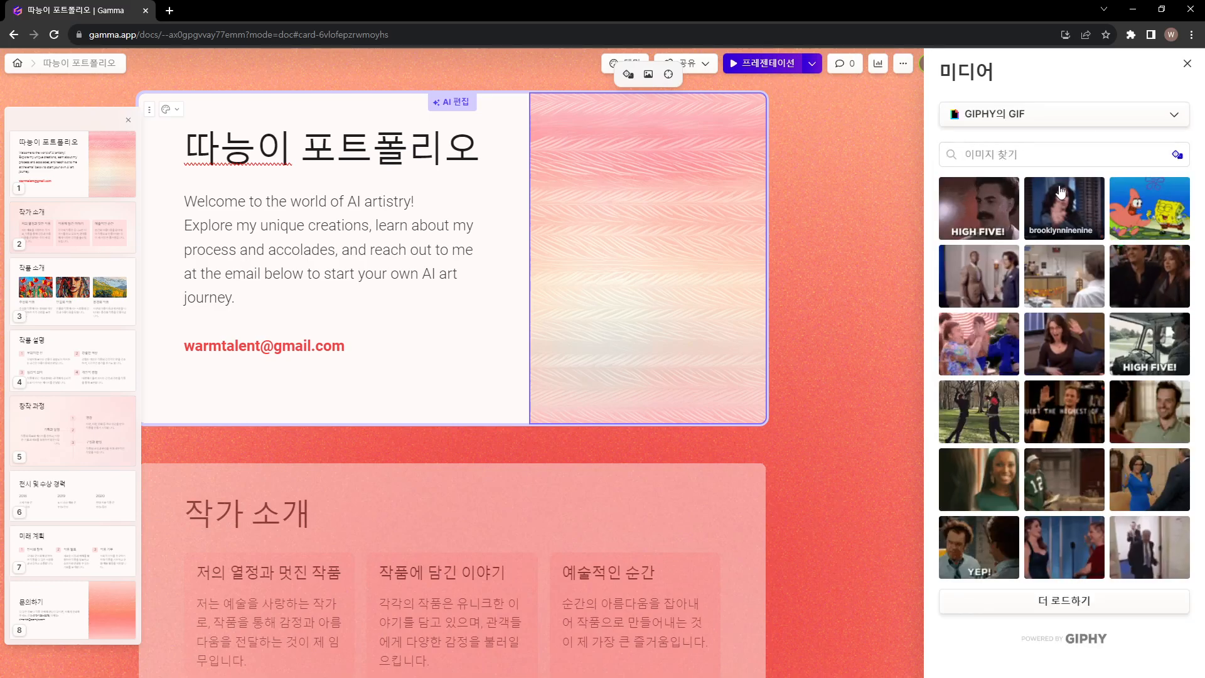
{"action": "left_click", "coordinate": [997, 208]}
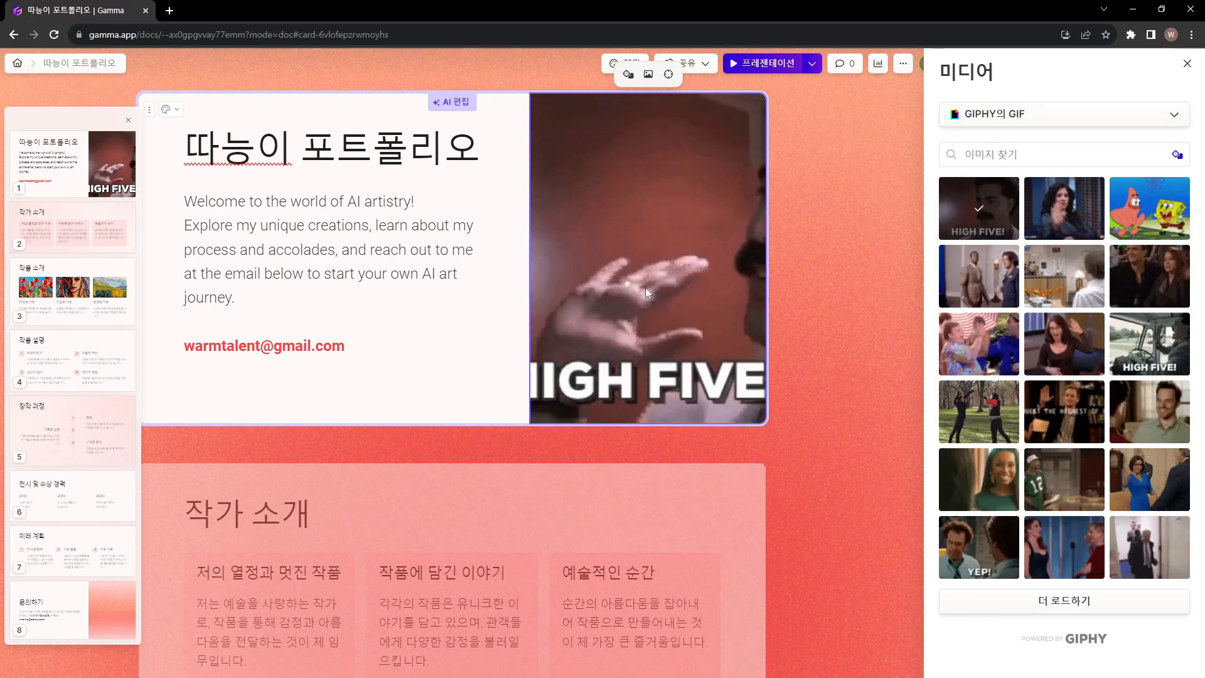
Replace the cover's accent image with the Unsplash "high five" photo of two hands touching against black
{"action": "left_click", "coordinate": [1037, 118]}
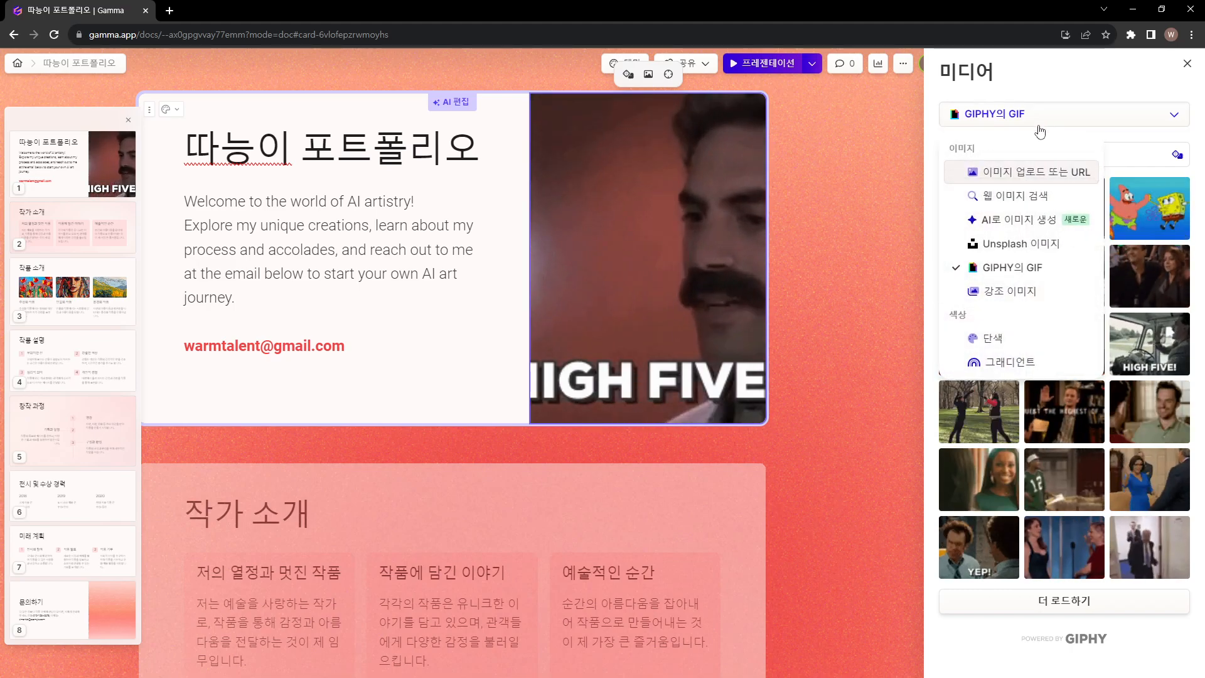
{"action": "left_click", "coordinate": [1014, 242]}
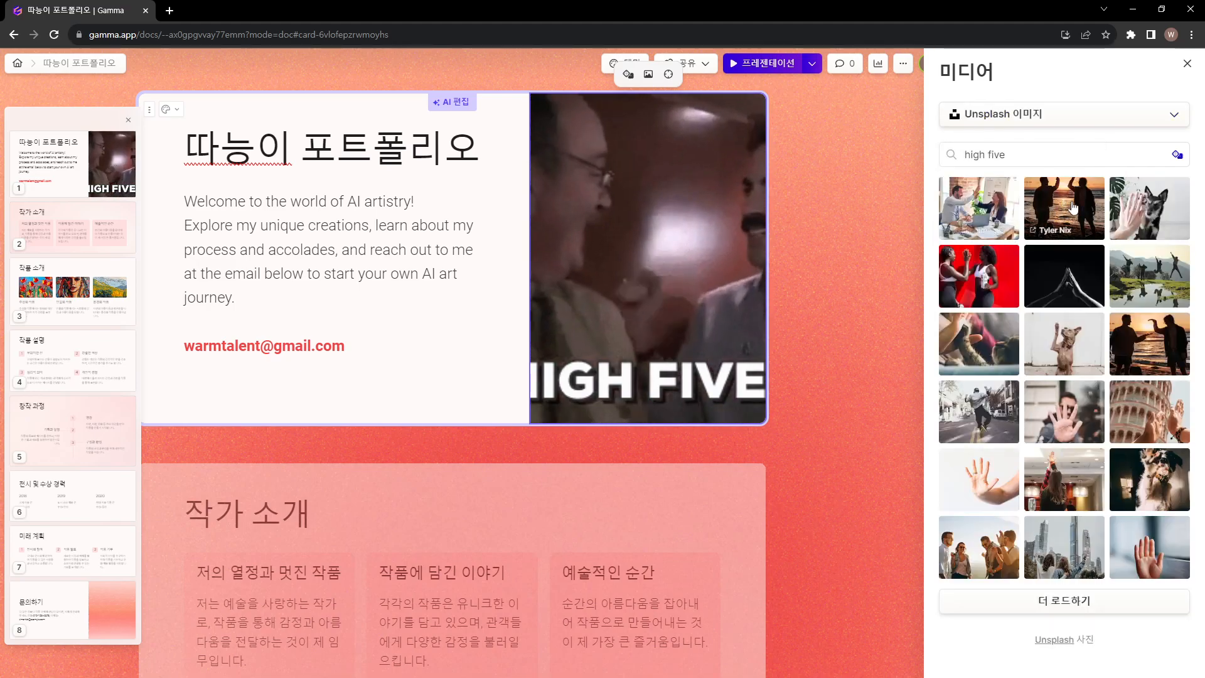
{"action": "left_click", "coordinate": [1066, 275]}
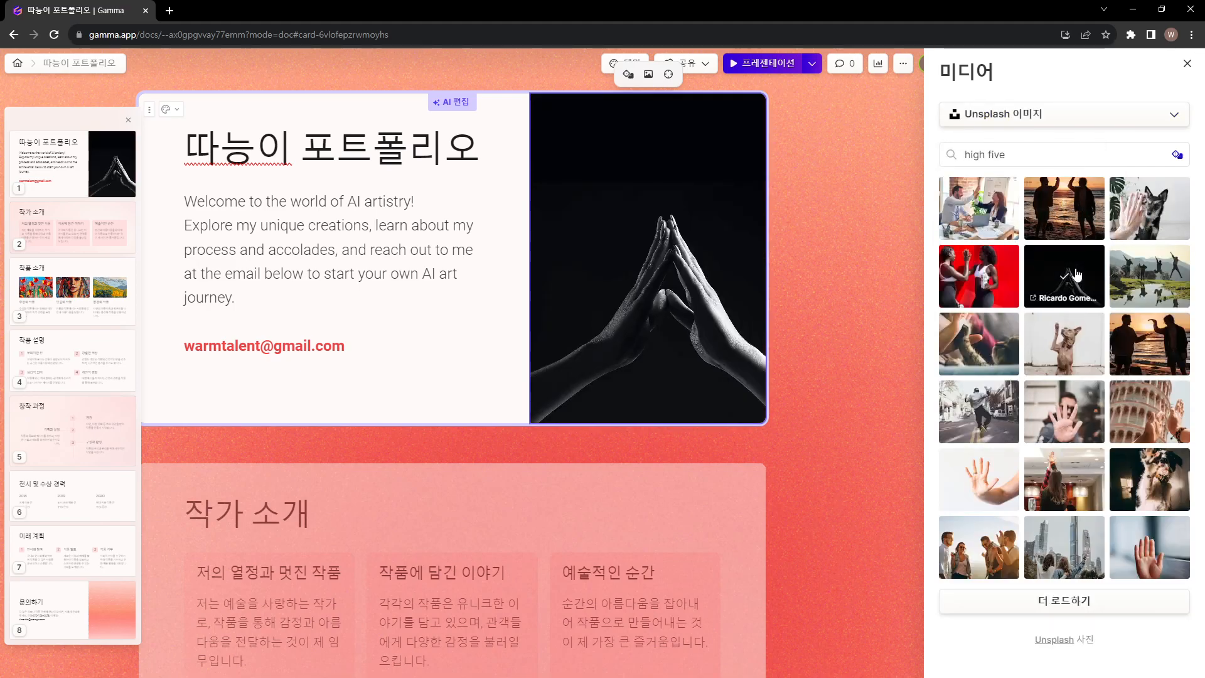
Replace the cover's accent image with an uploaded painting of a red boat on a forest river, and close the media settings
{"action": "left_click", "coordinate": [1049, 118]}
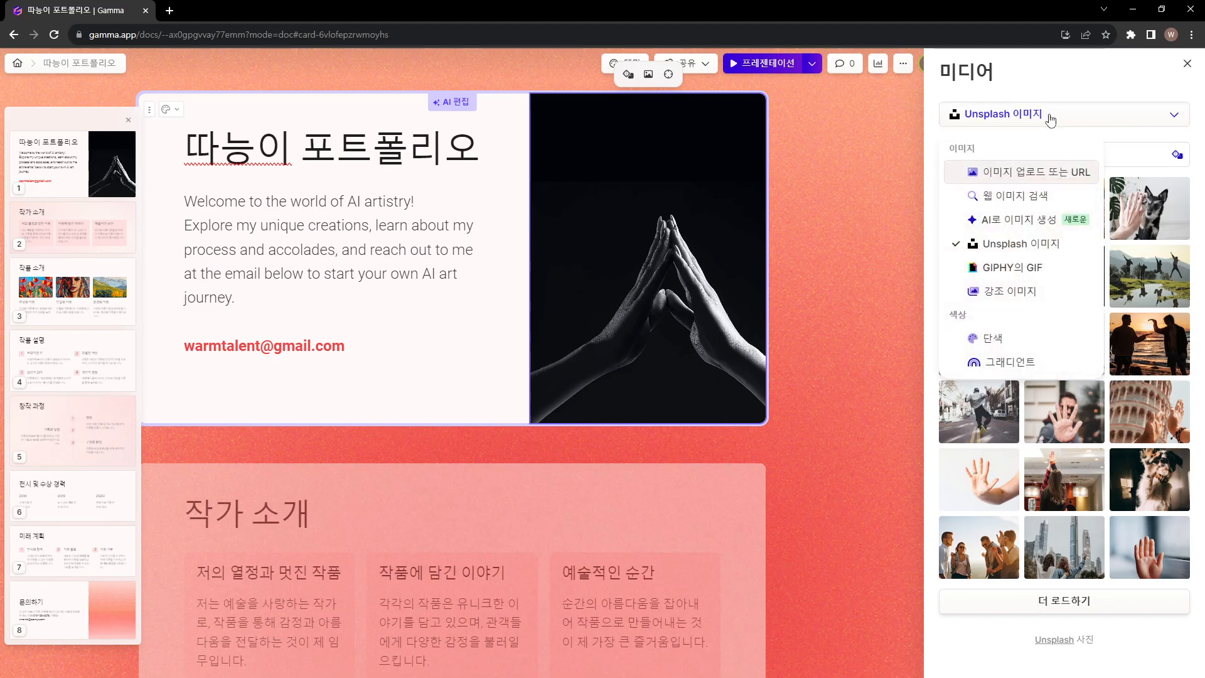
{"action": "left_click", "coordinate": [1029, 172]}
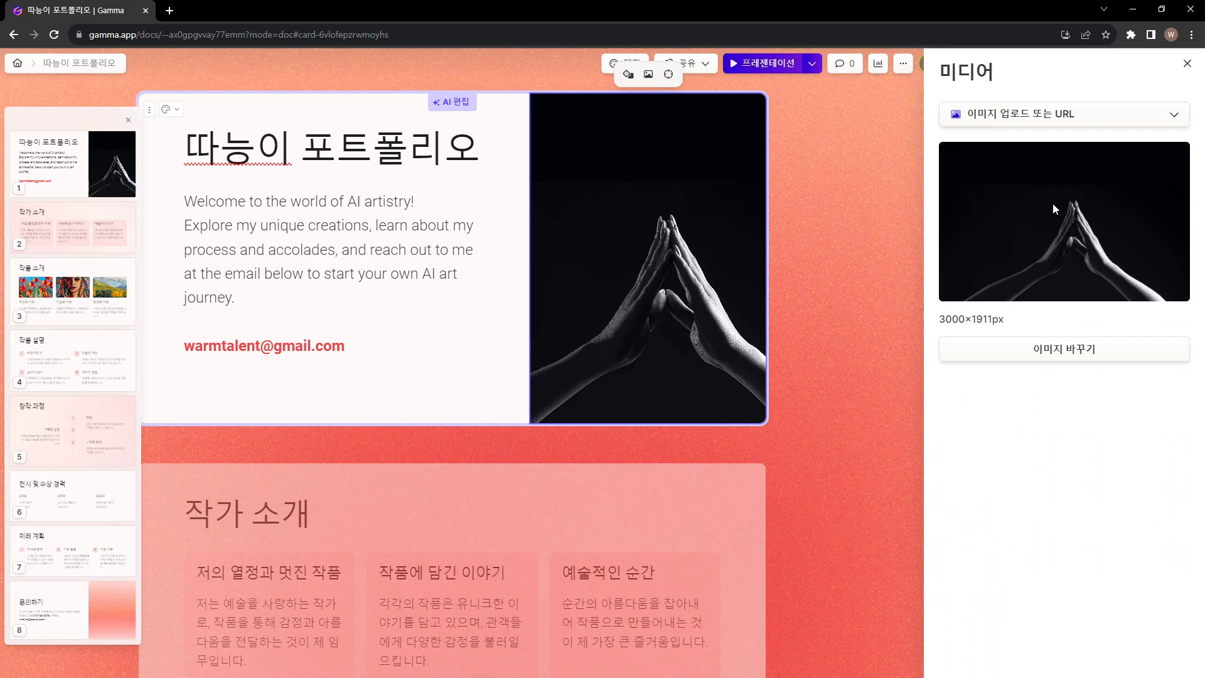
{"action": "left_click", "coordinate": [1034, 350]}
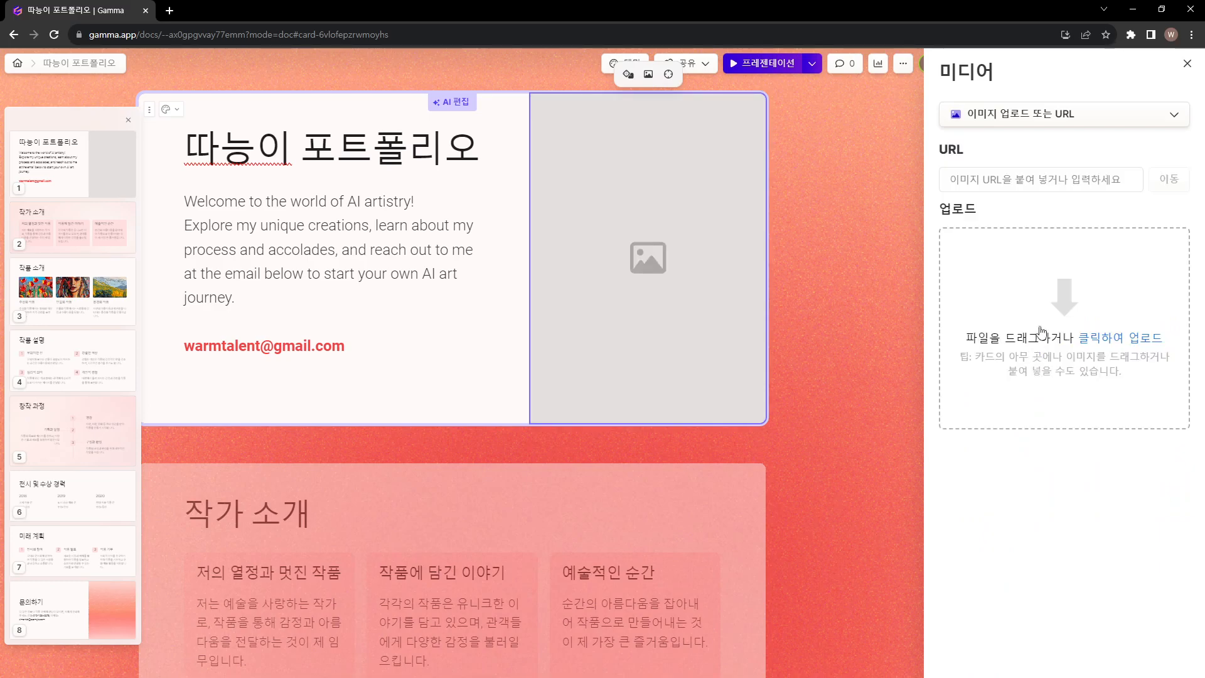
{"action": "left_click", "coordinate": [1079, 322]}
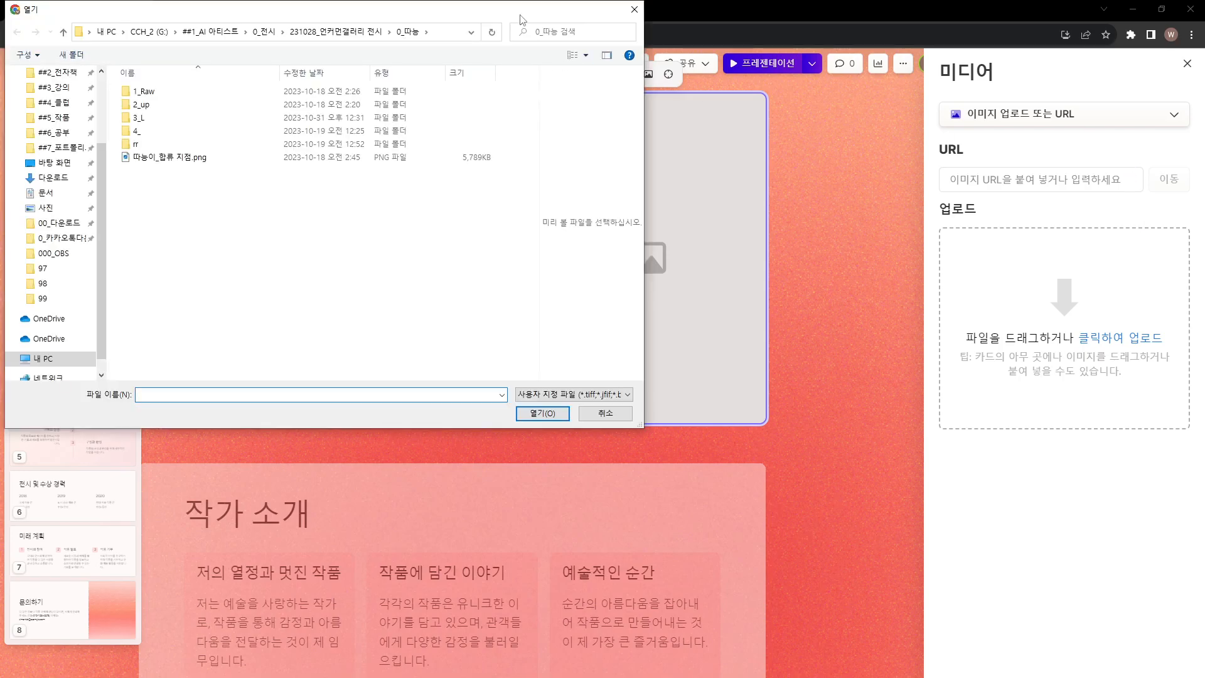
{"action": "key", "text": "Escape"}
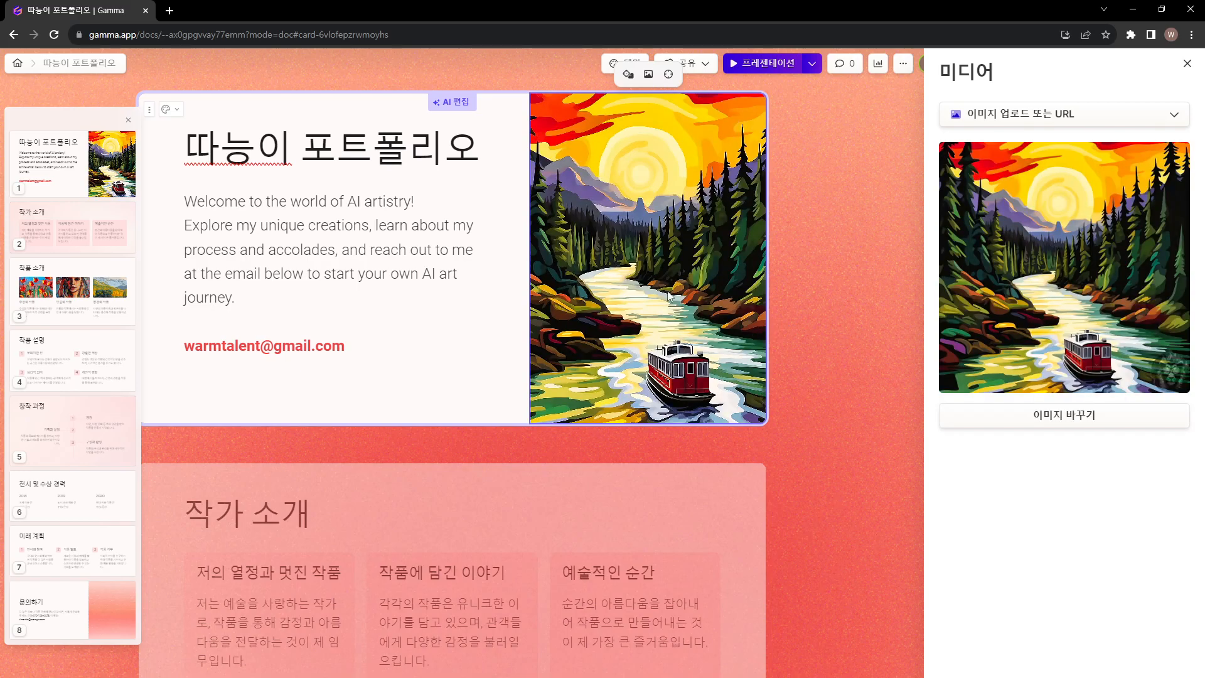
{"action": "left_click", "coordinate": [901, 313]}
Look over the cover, 작가 소개 and 작품 소개 cards, checking their text and images
{"action": "scroll", "coordinate": [464, 371], "scroll_direction": "down", "scroll_amount": 1}
{"action": "scroll", "coordinate": [466, 351], "scroll_direction": "up", "scroll_amount": 1}
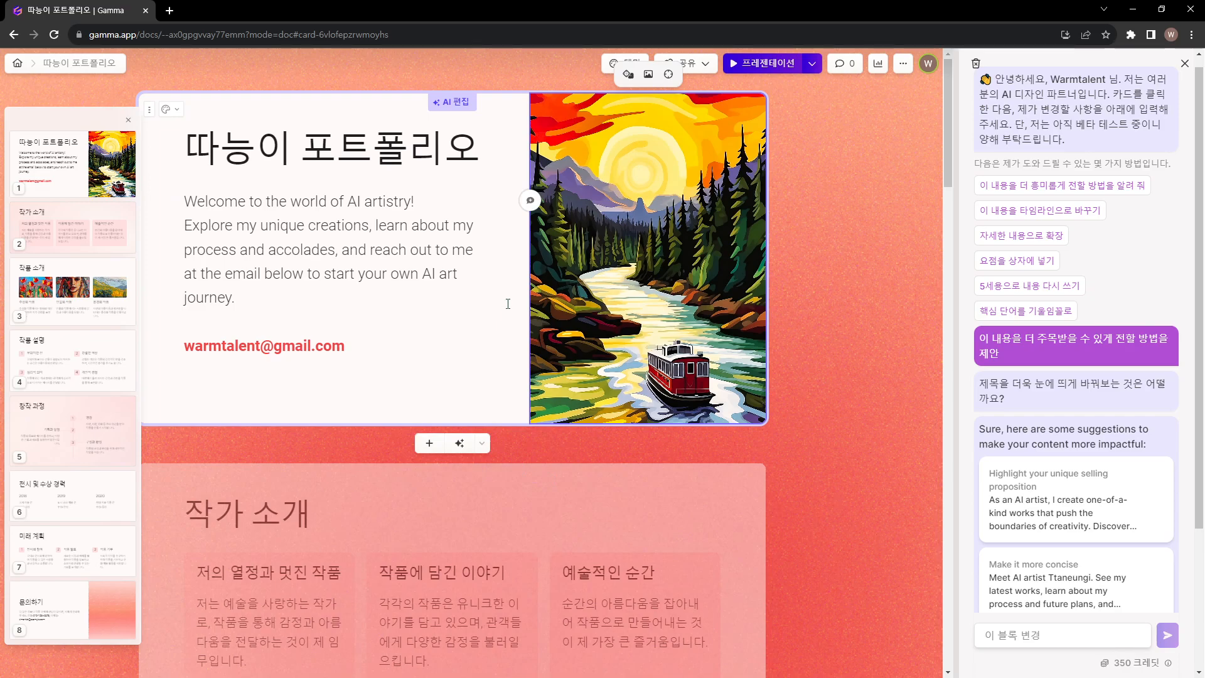
{"action": "key", "text": "ctrl+z"}
{"action": "scroll", "coordinate": [805, 303], "scroll_direction": "down", "scroll_amount": 1}
{"action": "scroll", "coordinate": [805, 307], "scroll_direction": "down", "scroll_amount": 1}
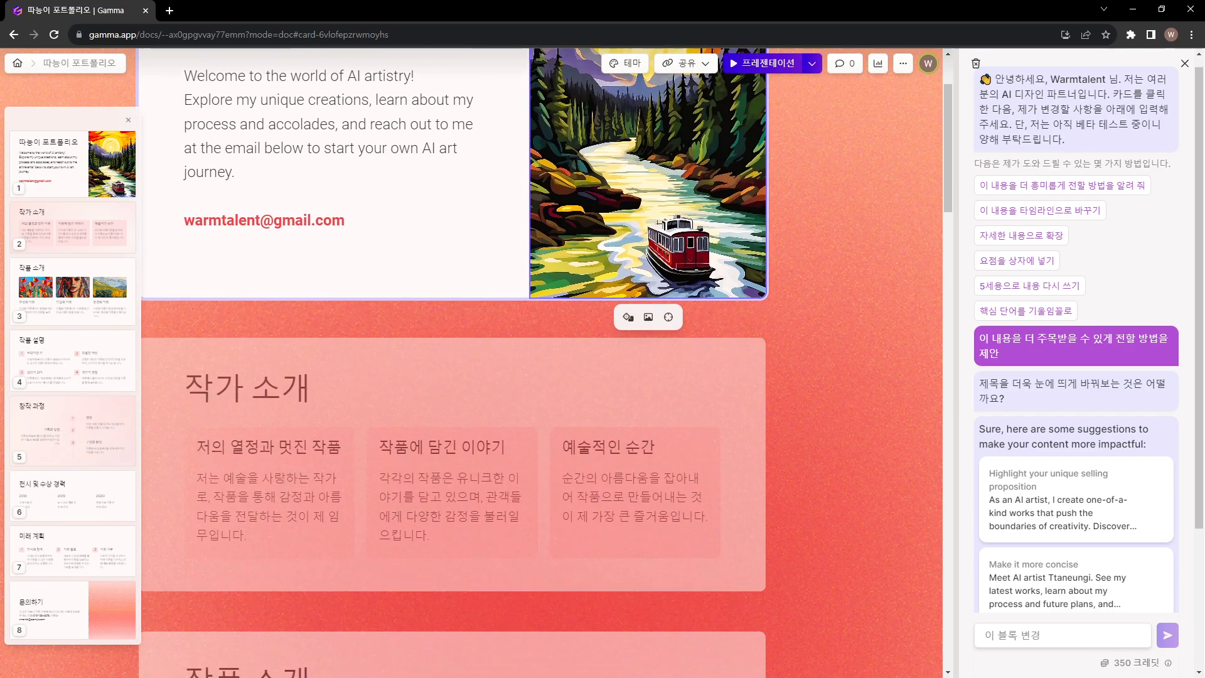
{"action": "double_click", "coordinate": [207, 447]}
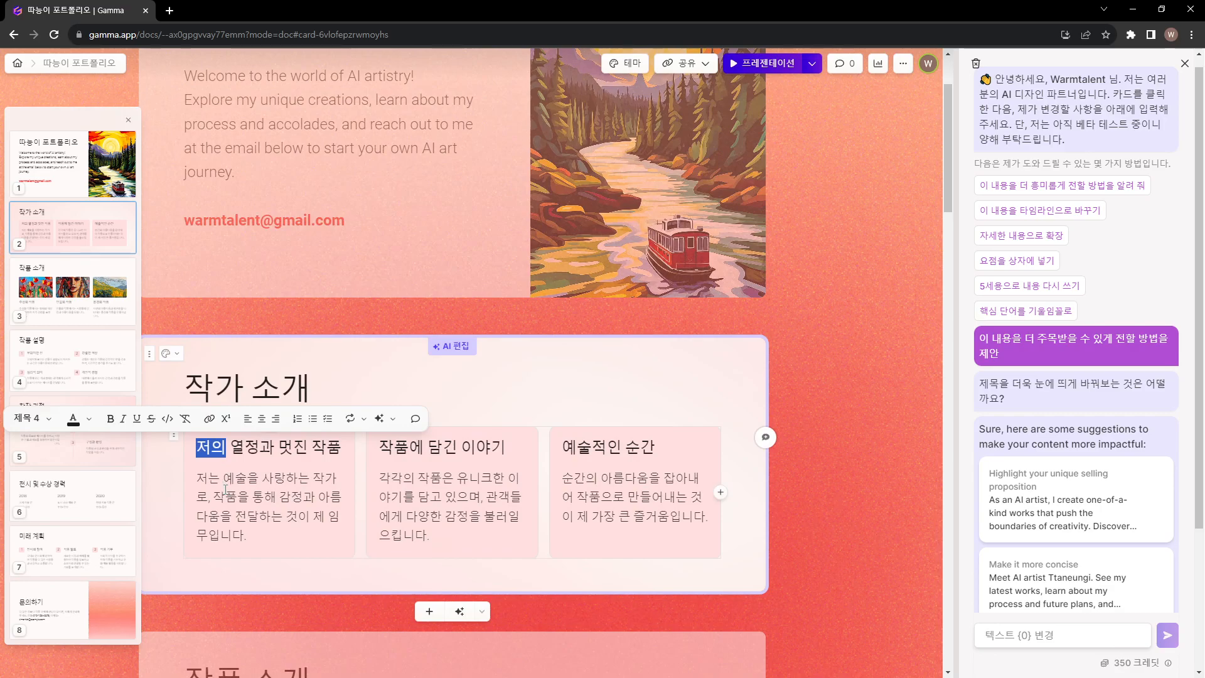
{"action": "left_click", "coordinate": [225, 489]}
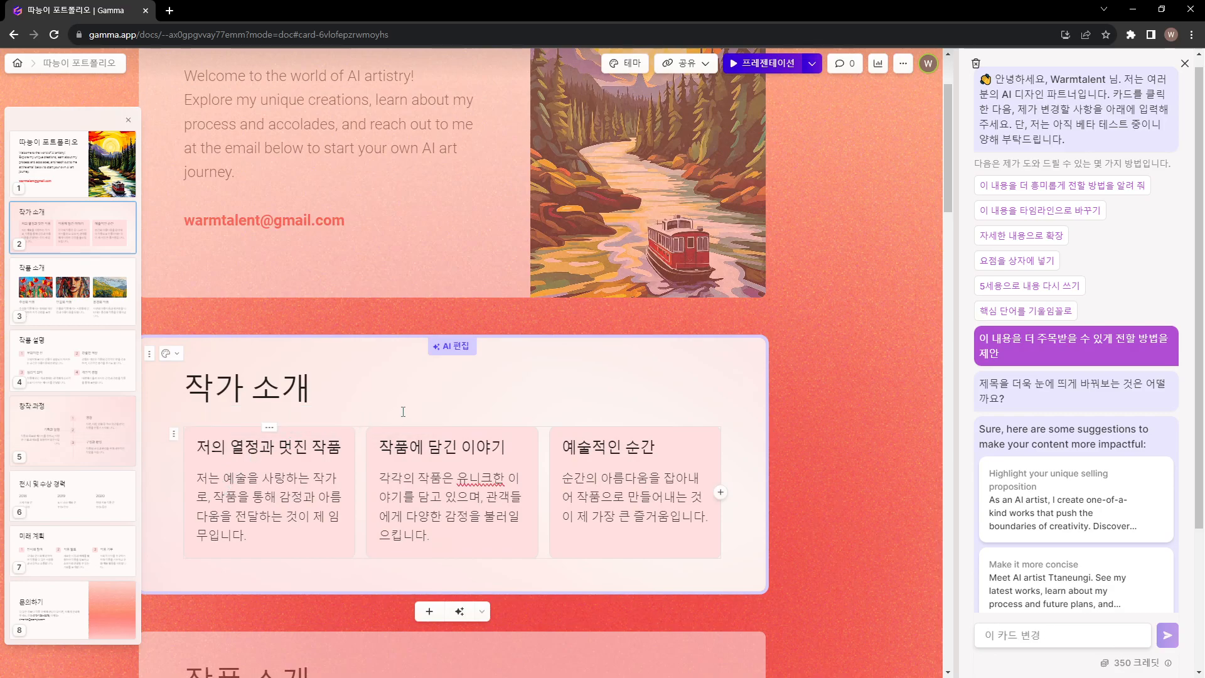
{"action": "scroll", "coordinate": [720, 417], "scroll_direction": "down", "scroll_amount": 6}
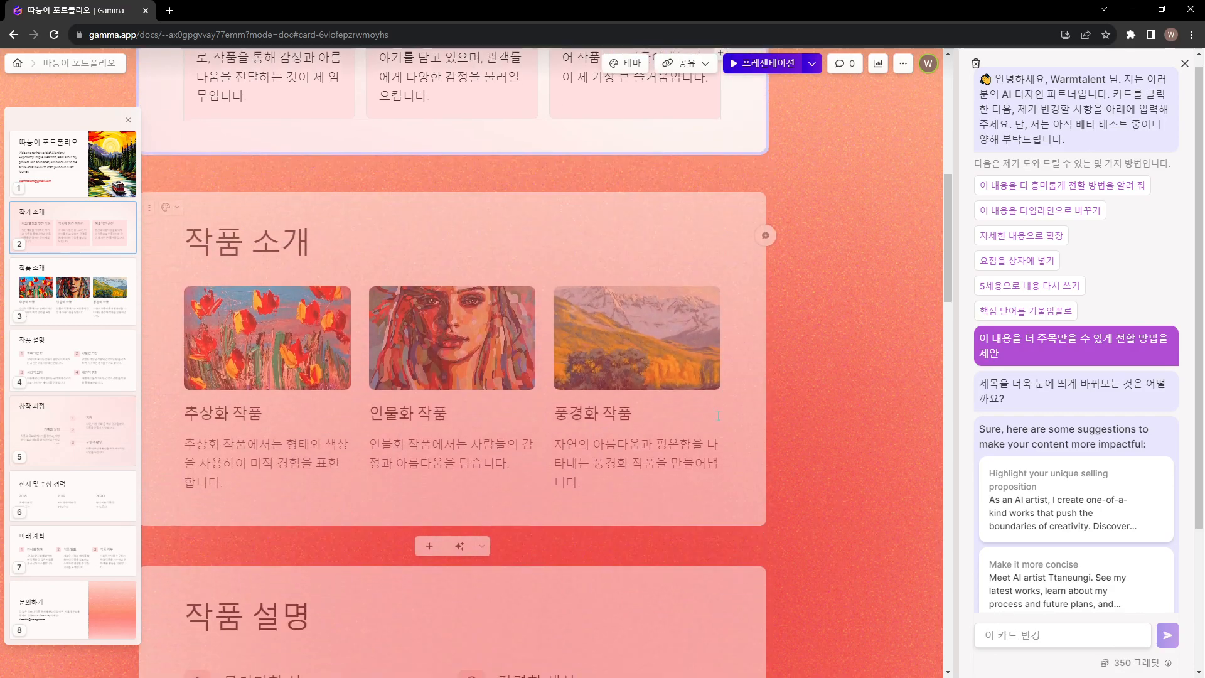
{"action": "left_click", "coordinate": [628, 435]}
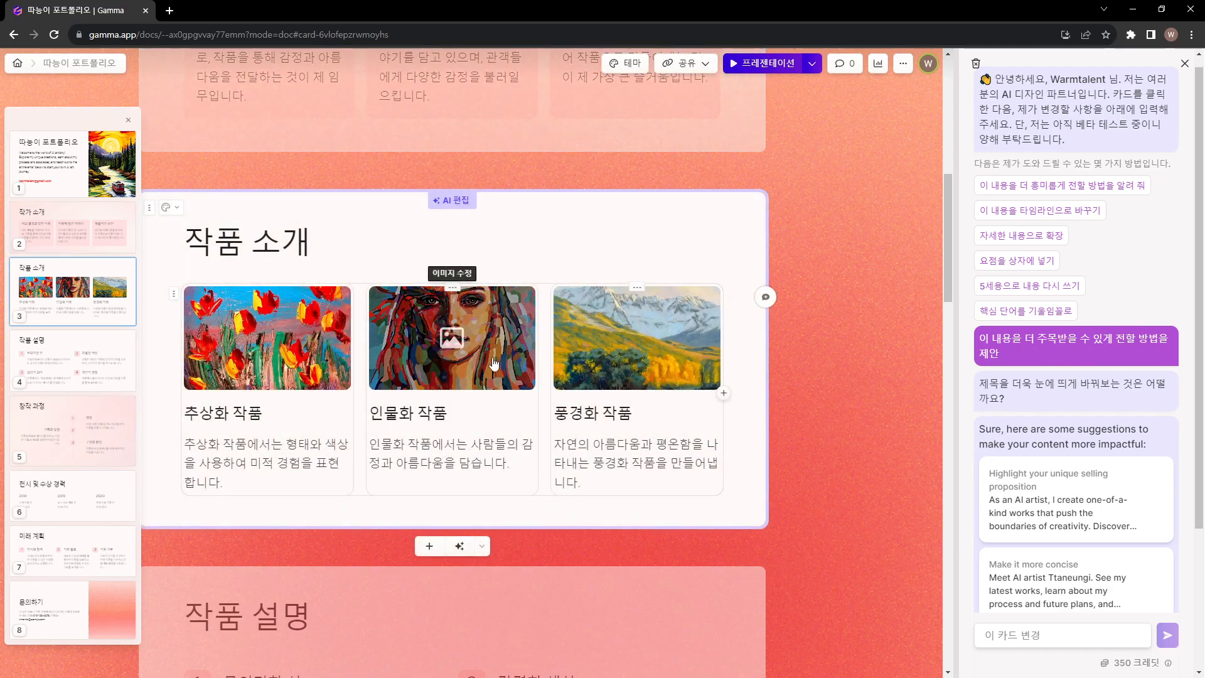
{"action": "scroll", "coordinate": [494, 364], "scroll_direction": "up", "scroll_amount": 9}
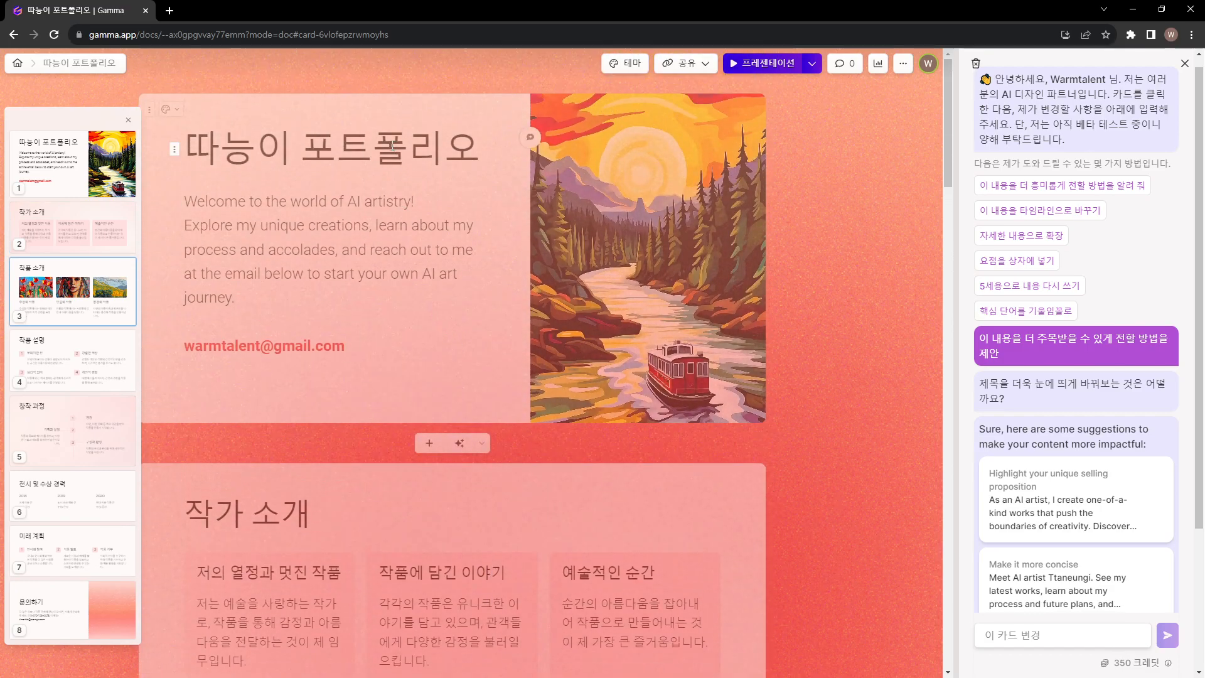
{"action": "left_click", "coordinate": [392, 146]}
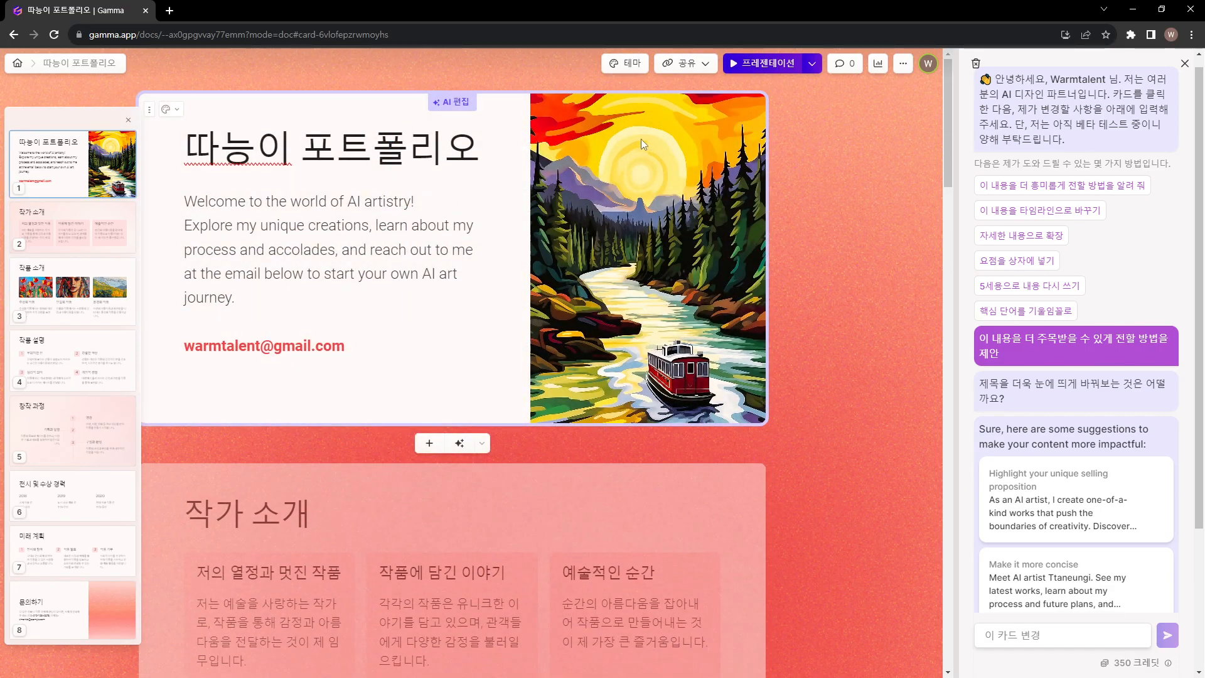
Browse the standard themes and apply the Soft Coal theme to the presentation
{"action": "left_click", "coordinate": [624, 65]}
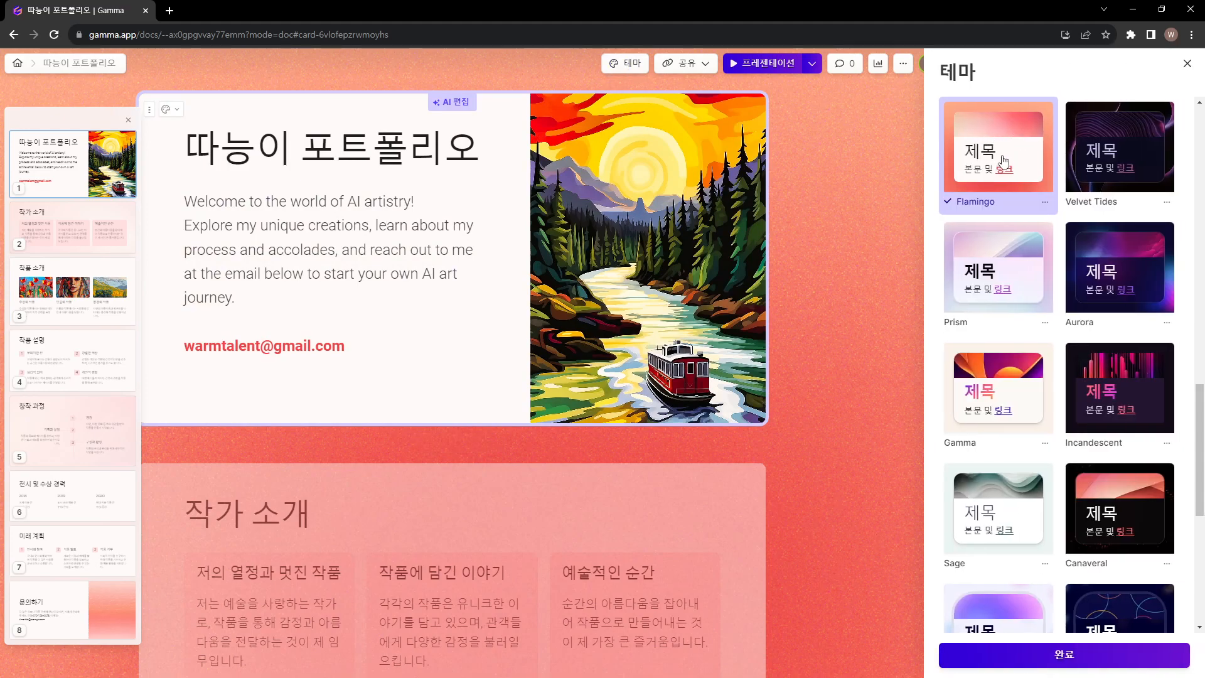
{"action": "scroll", "coordinate": [1018, 185], "scroll_direction": "down", "scroll_amount": 3}
{"action": "scroll", "coordinate": [985, 258], "scroll_direction": "down", "scroll_amount": 2}
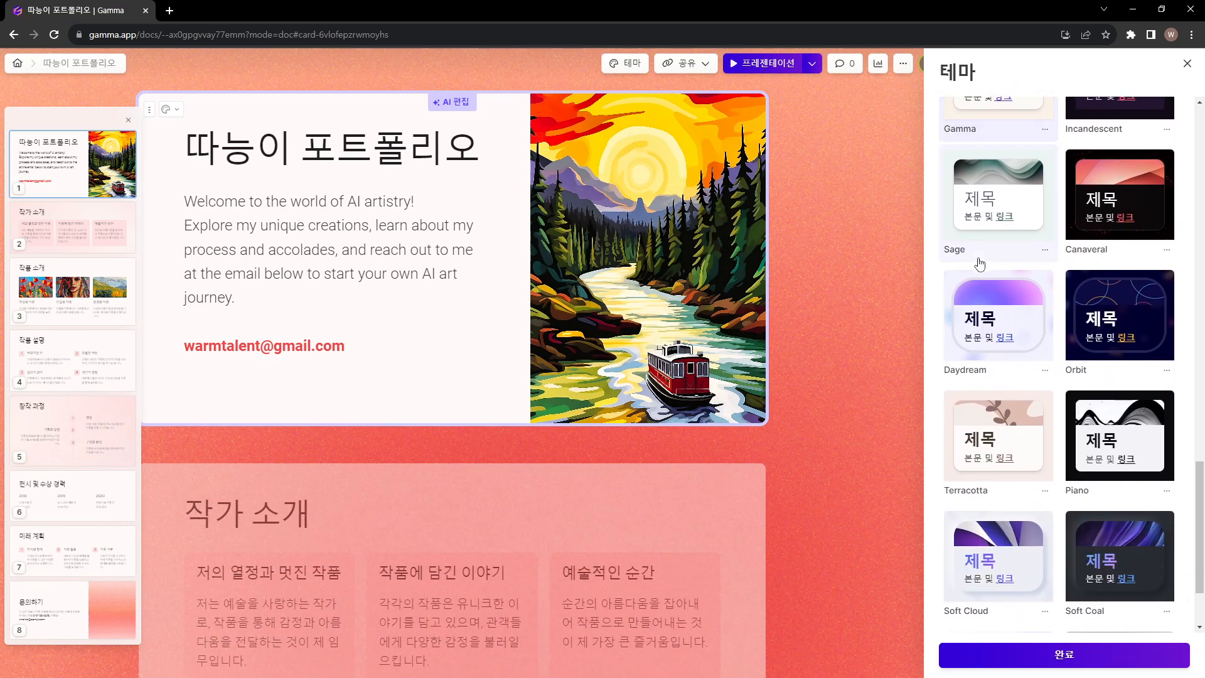
{"action": "left_click", "coordinate": [1105, 536]}
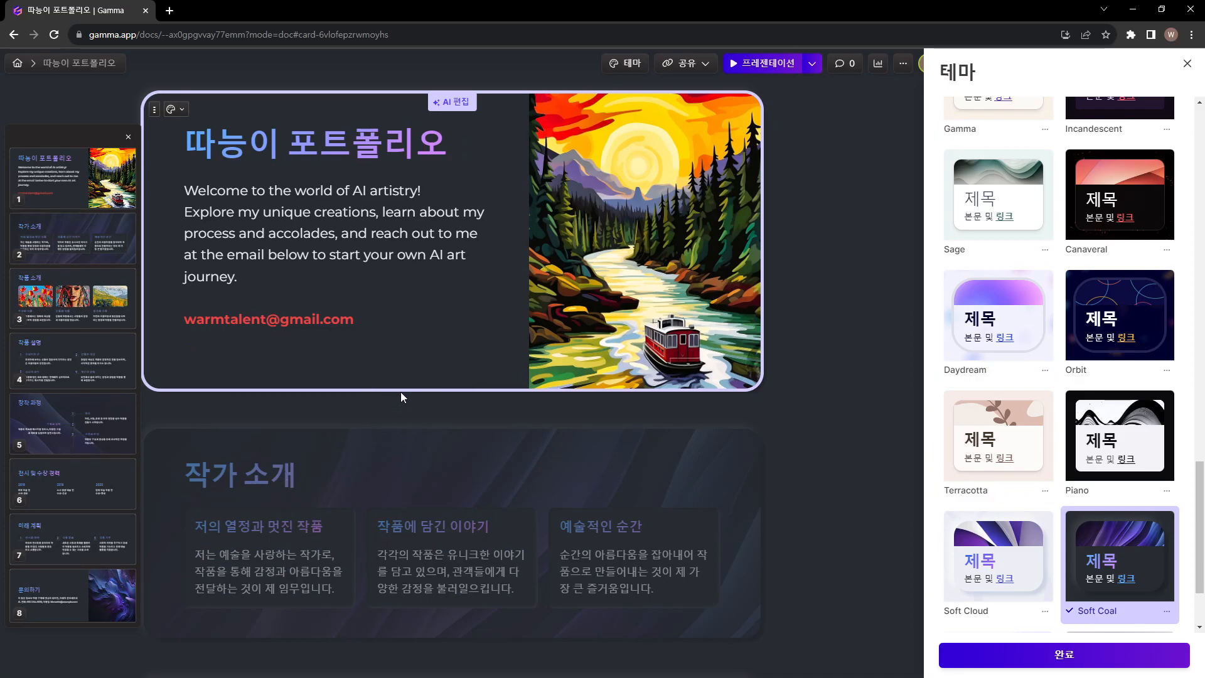
Apply the Marine theme to the presentation and finish the theme selection
{"action": "scroll", "coordinate": [1076, 483], "scroll_direction": "up", "scroll_amount": 20}
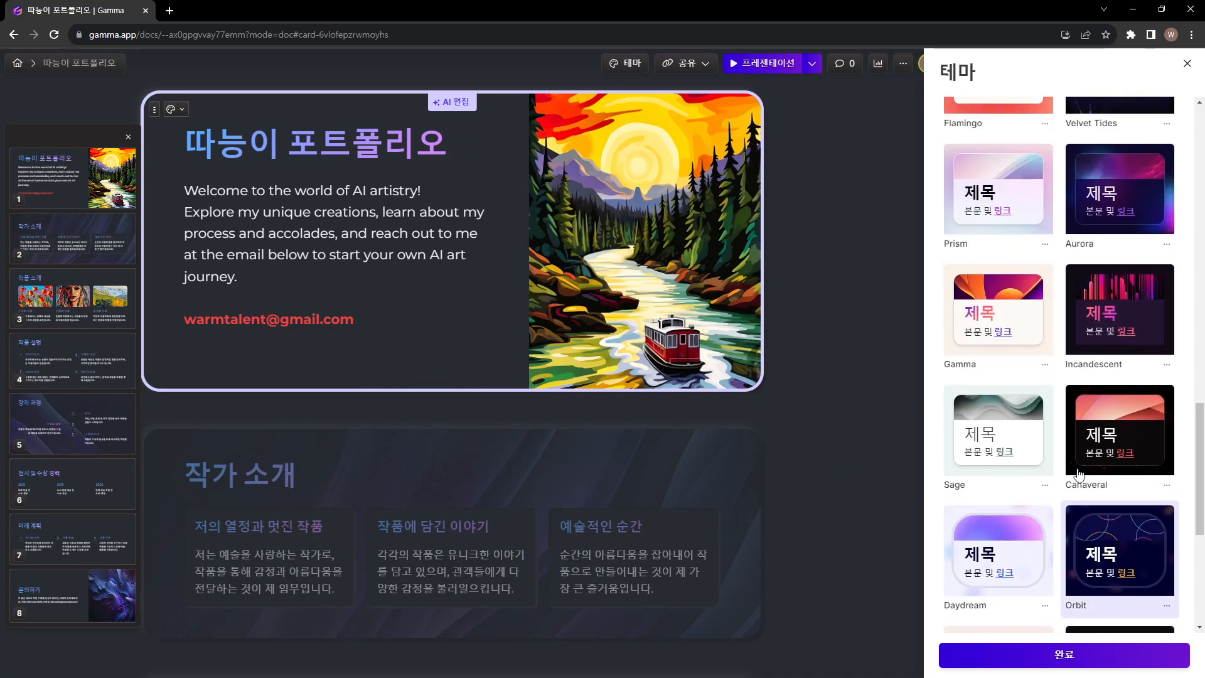
{"action": "scroll", "coordinate": [1079, 468], "scroll_direction": "up", "scroll_amount": 3}
{"action": "left_click", "coordinate": [1109, 409]}
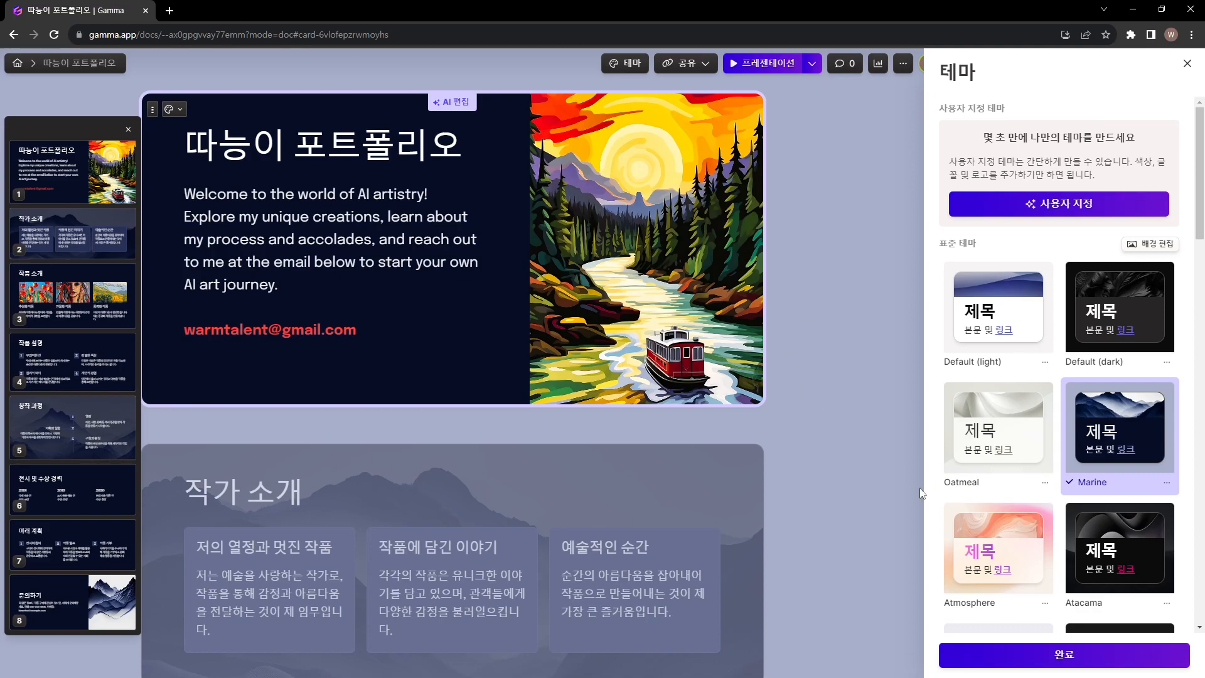
{"action": "left_click", "coordinate": [1077, 653]}
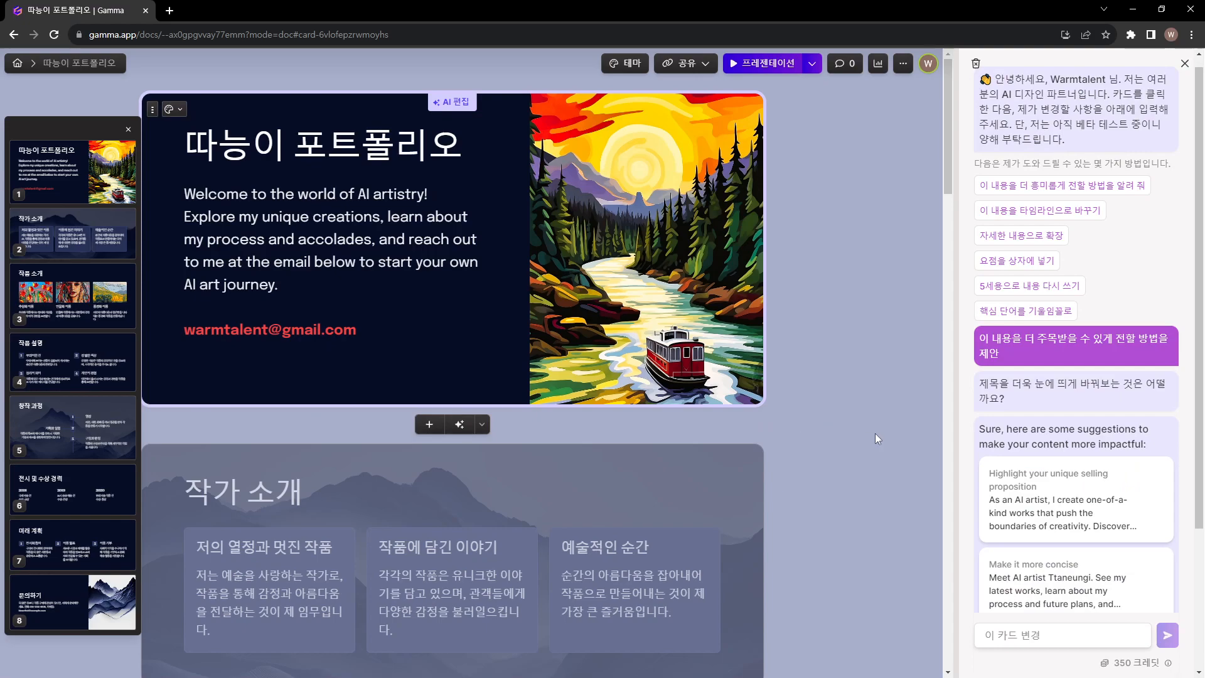
Review the cover, 작가 소개 and 작품 소개 cards in the Marine theme, including how their text can be selected
{"action": "scroll", "coordinate": [875, 433], "scroll_direction": "down", "scroll_amount": 6}
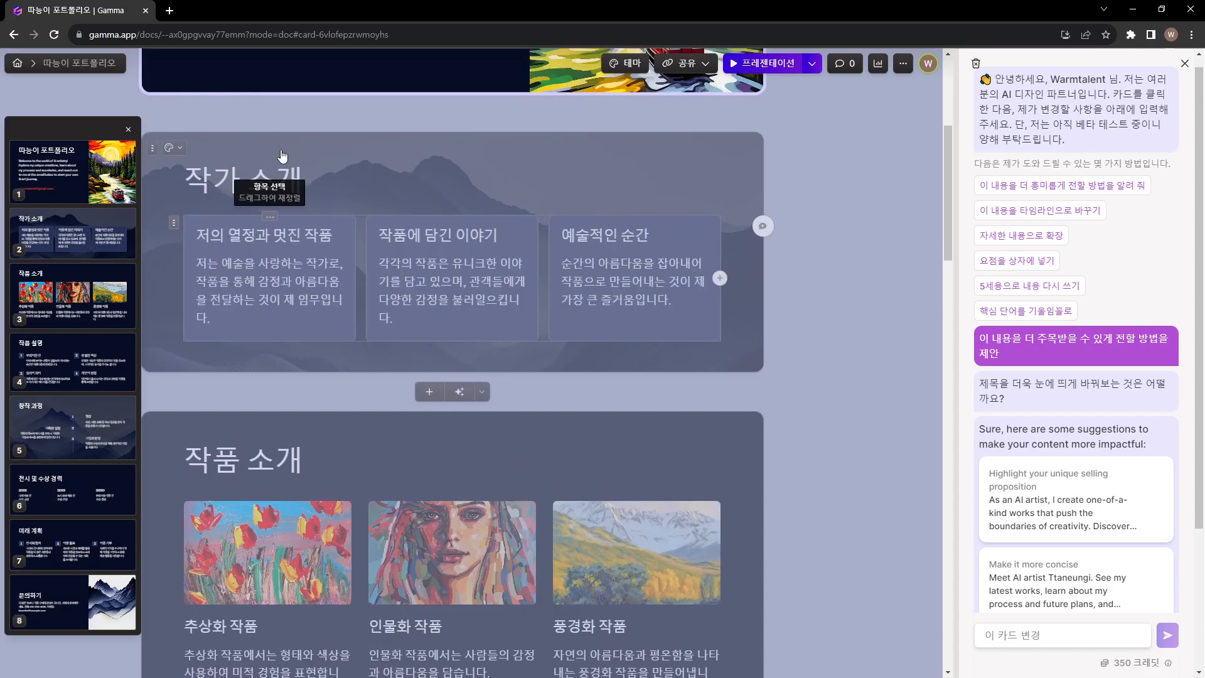
{"action": "scroll", "coordinate": [322, 167], "scroll_direction": "up", "scroll_amount": 6}
{"action": "double_click", "coordinate": [262, 163]}
{"action": "double_click", "coordinate": [239, 497]}
{"action": "scroll", "coordinate": [237, 498], "scroll_direction": "down", "scroll_amount": 3}
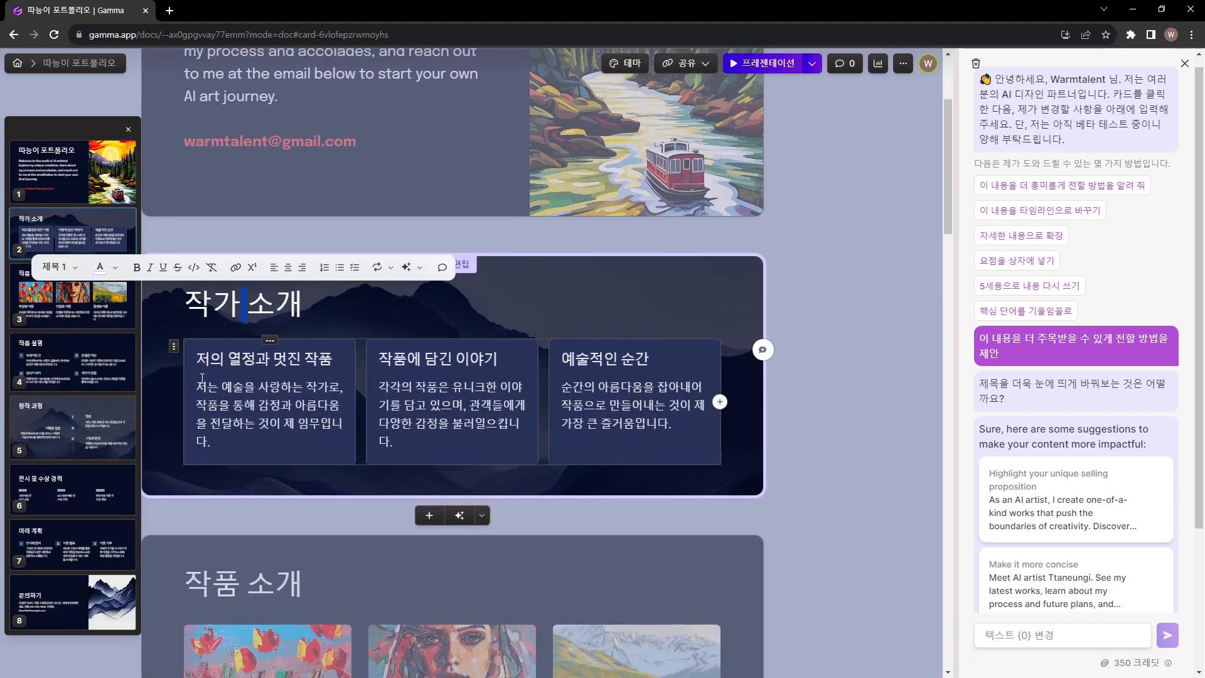
{"action": "left_click_drag", "start_coordinate": [197, 357], "coordinate": [213, 442]}
{"action": "left_click", "coordinate": [294, 389]}
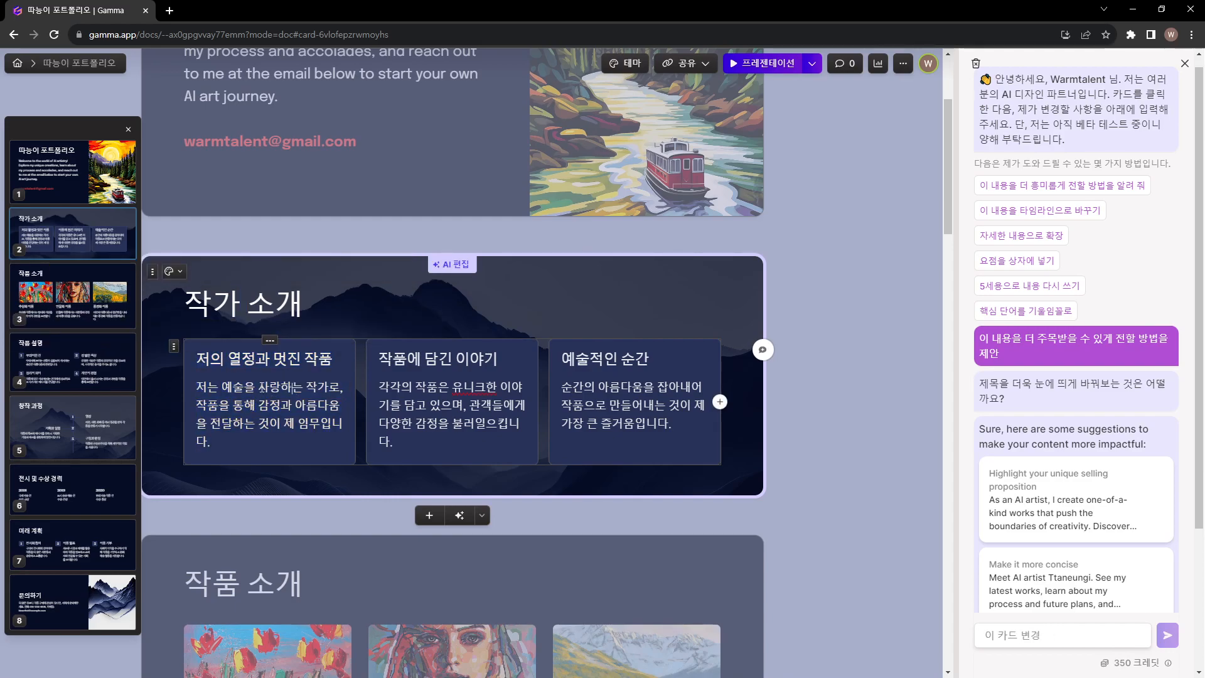
Examine the AI rewriting, visualizing and reformatting options for the heading "저의 열정과 멋진 작품" on the 작가 소개 card
{"action": "left_click_drag", "start_coordinate": [196, 359], "coordinate": [330, 362]}
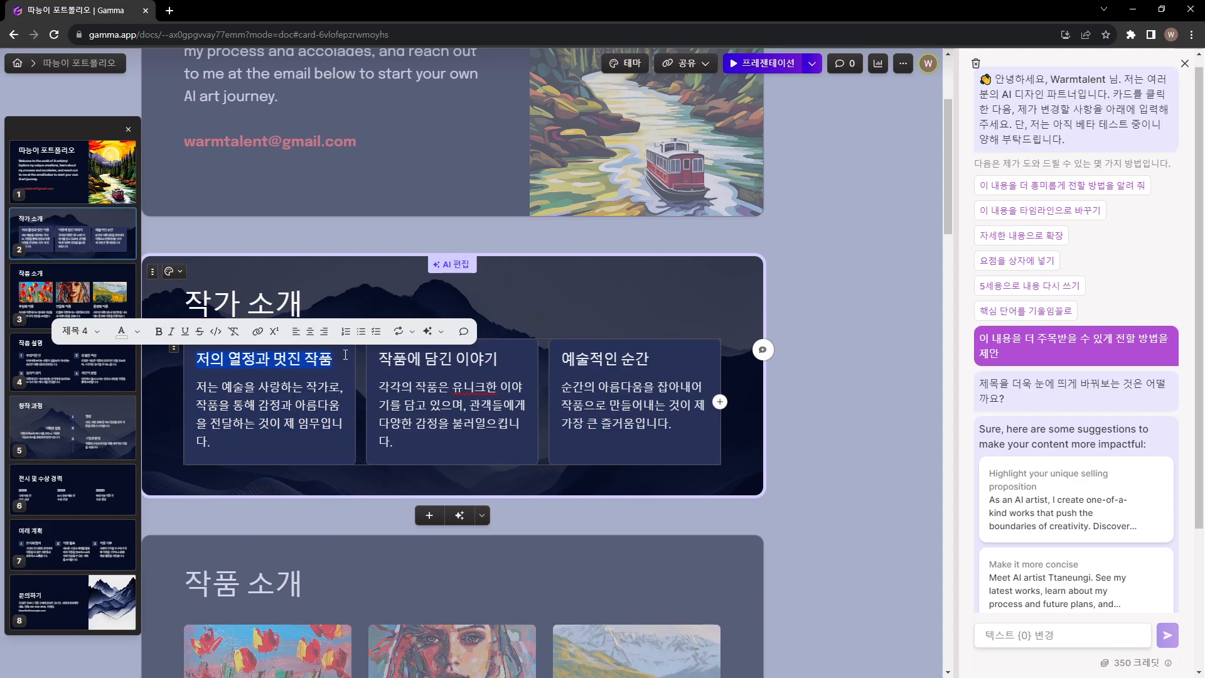
{"action": "left_click", "coordinate": [426, 338]}
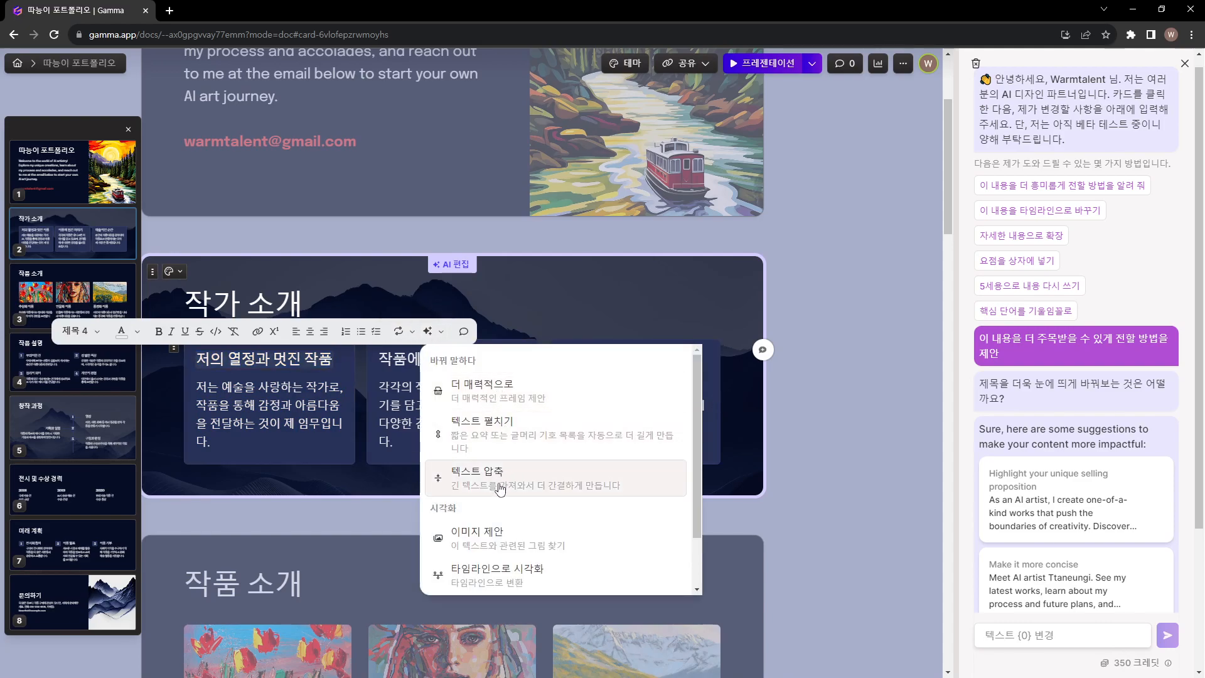
{"action": "scroll", "coordinate": [522, 412], "scroll_direction": "down", "scroll_amount": 1}
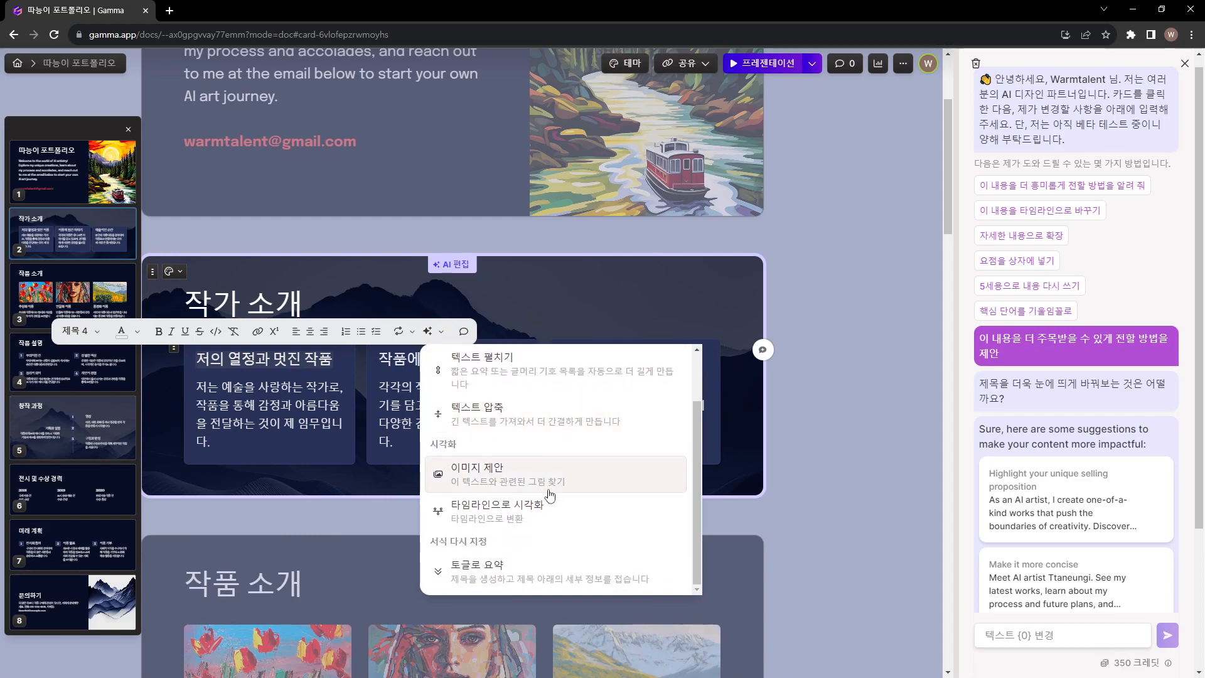
{"action": "scroll", "coordinate": [535, 450], "scroll_direction": "up", "scroll_amount": 1}
{"action": "scroll", "coordinate": [535, 449], "scroll_direction": "up", "scroll_amount": 1}
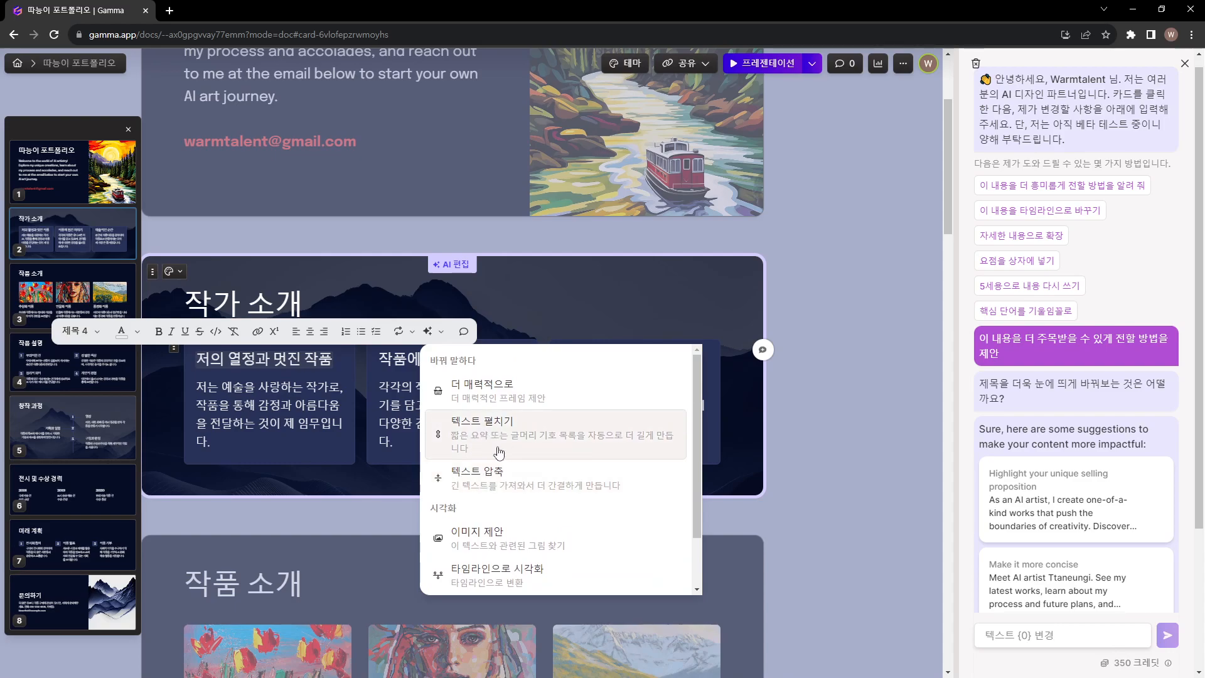
{"action": "key", "text": "Escape"}
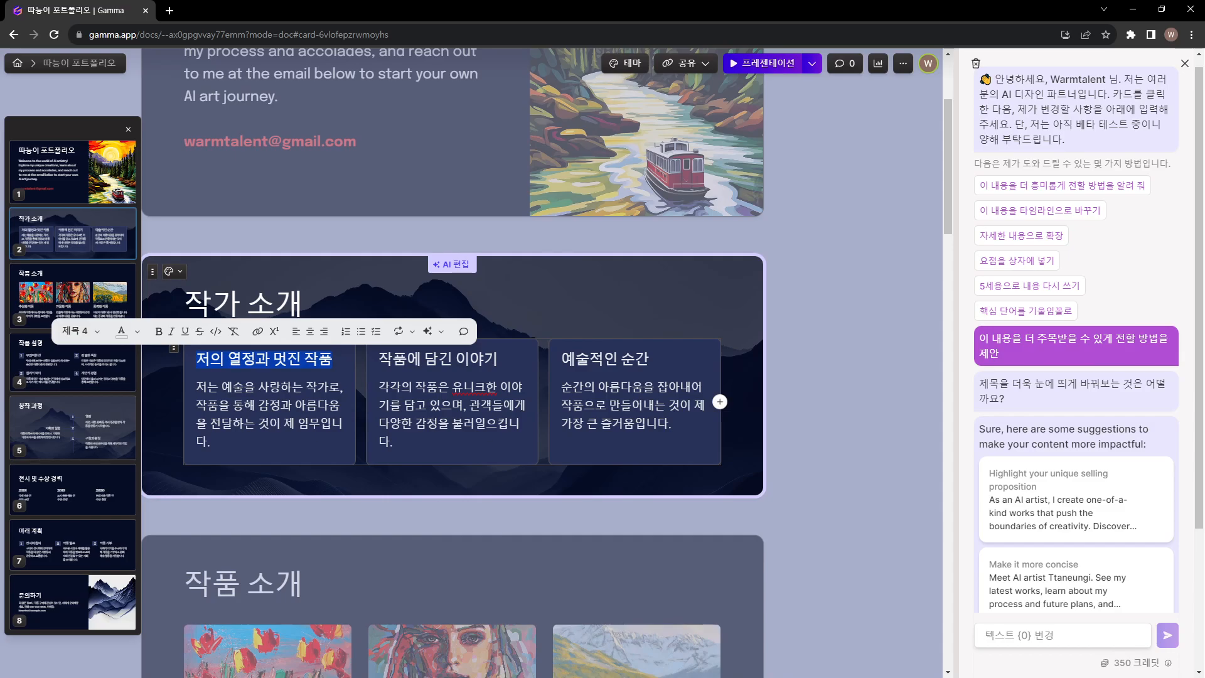
Look through the remaining cards to the 문의하기 card and open the presentation's export options
{"action": "scroll", "coordinate": [683, 336], "scroll_direction": "down", "scroll_amount": 7}
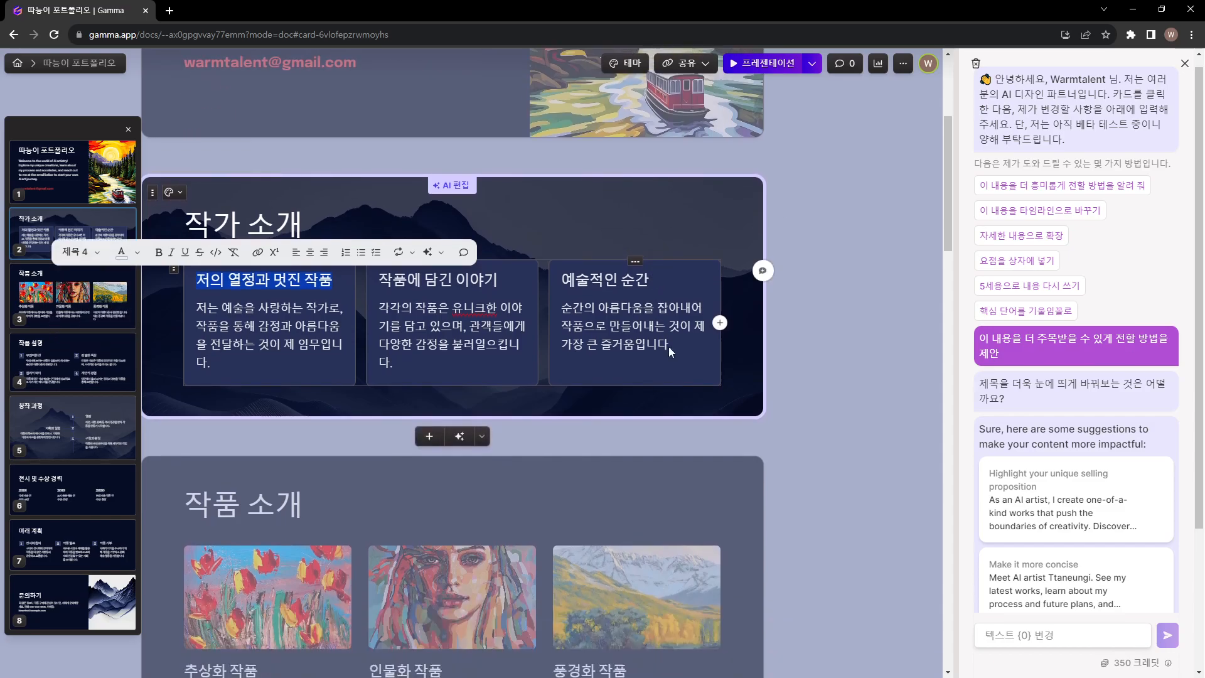
{"action": "scroll", "coordinate": [723, 303], "scroll_direction": "down", "scroll_amount": 12}
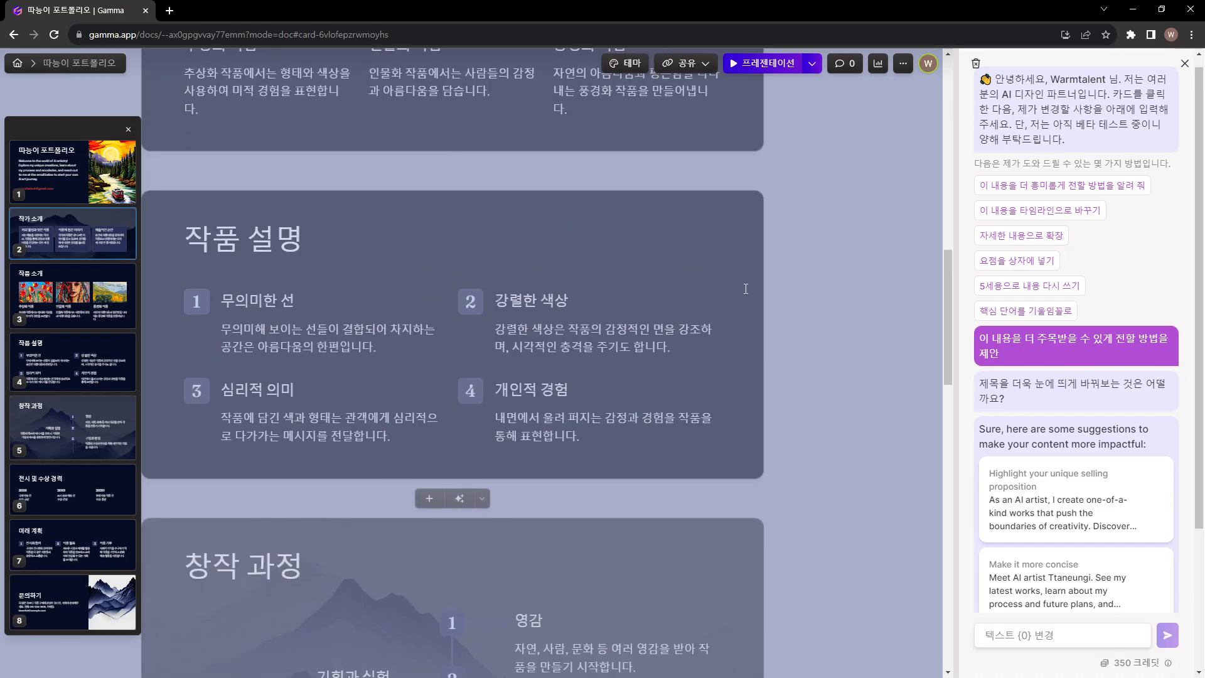
{"action": "scroll", "coordinate": [740, 302], "scroll_direction": "down", "scroll_amount": 8}
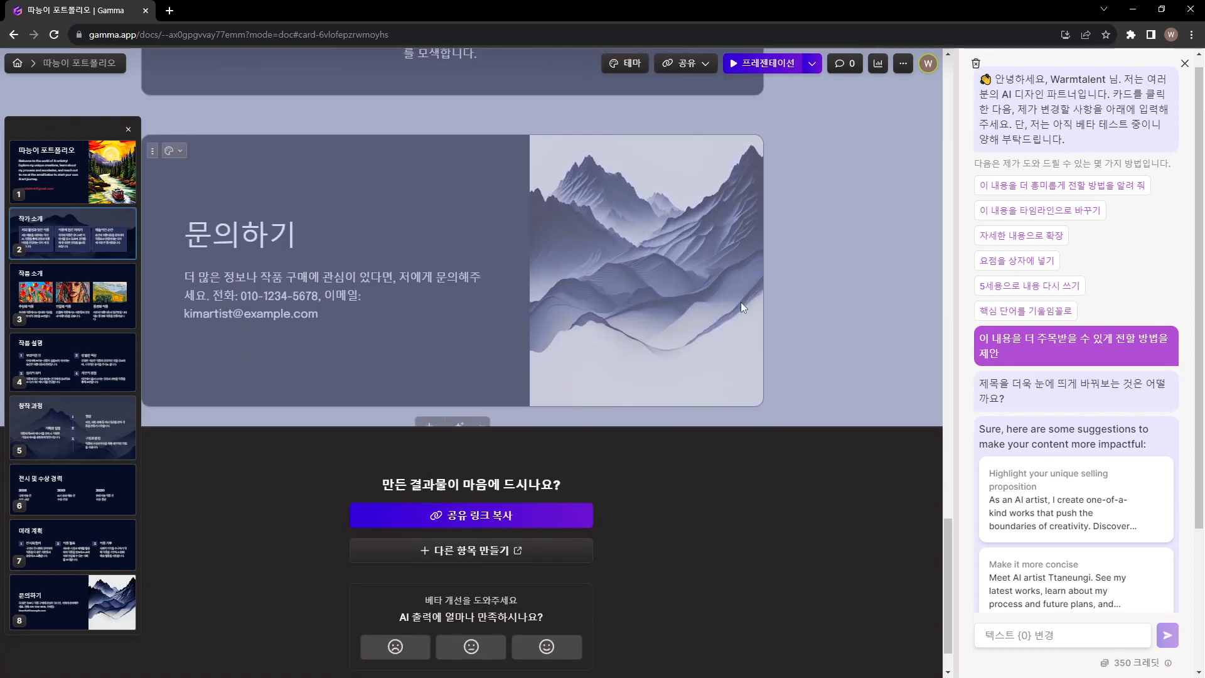
{"action": "scroll", "coordinate": [864, 236], "scroll_direction": "up", "scroll_amount": 3}
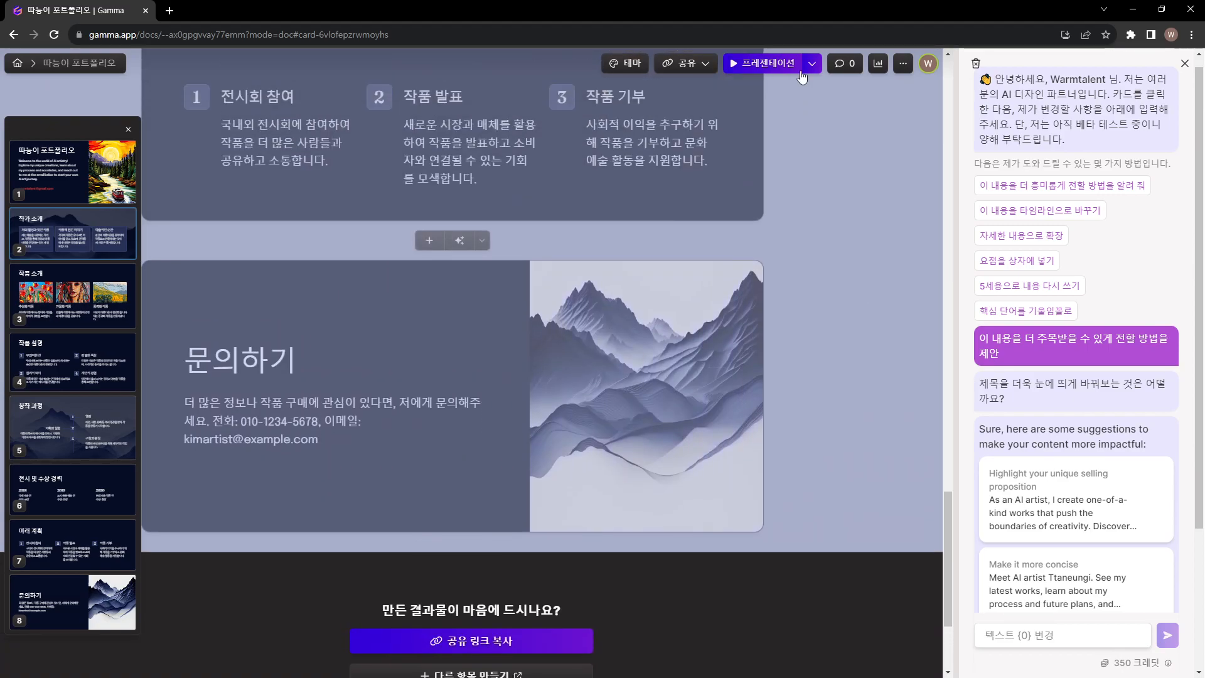
{"action": "left_click", "coordinate": [690, 63]}
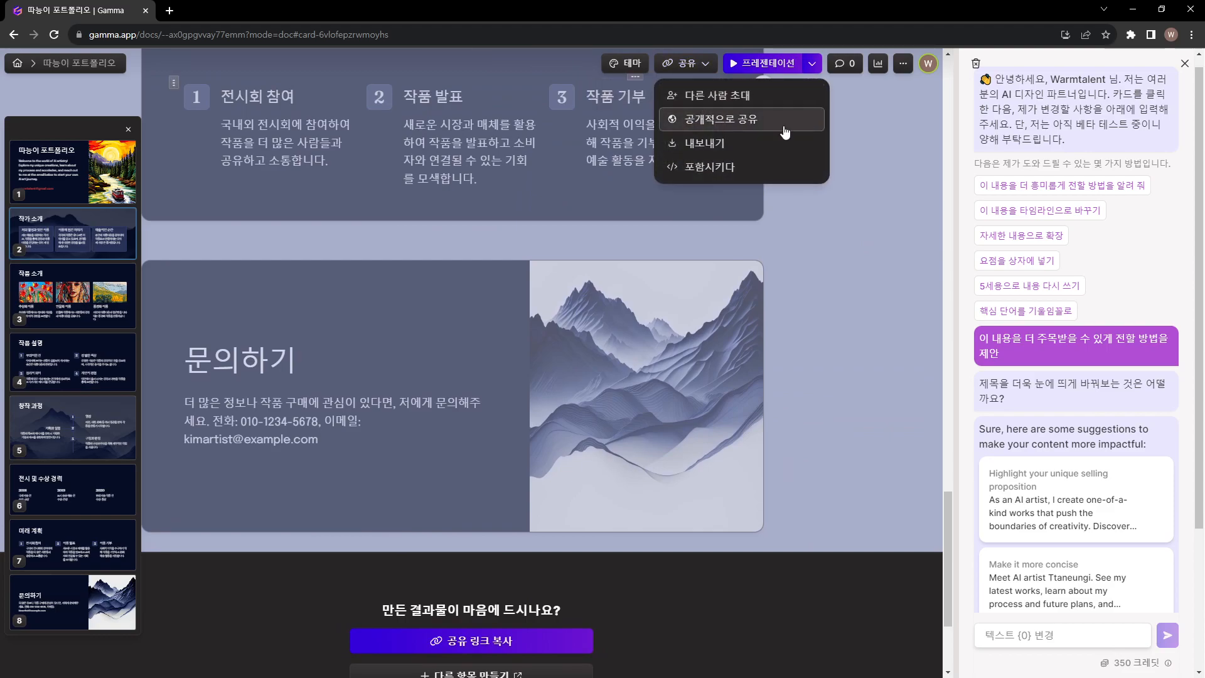
{"action": "left_click", "coordinate": [739, 144]}
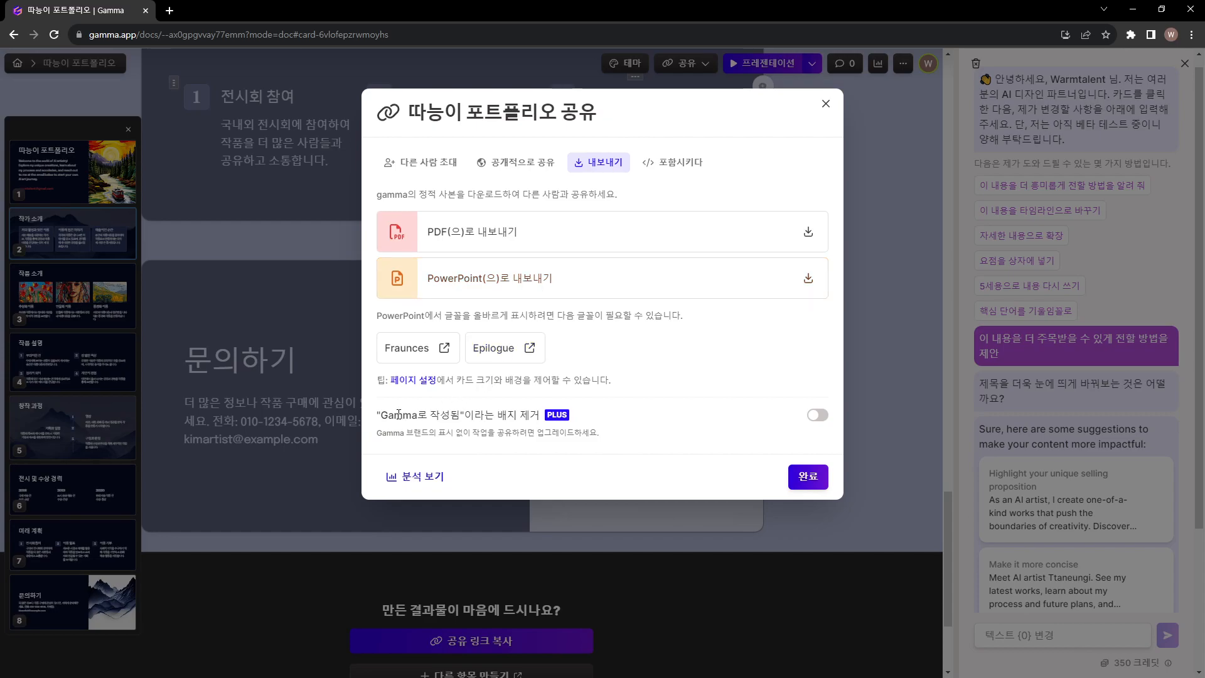
Try to turn on removal of the "Gamma로 작성됨" badge and examine the Free plan's price and export benefits
{"action": "left_click_drag", "start_coordinate": [404, 415], "coordinate": [543, 417]}
{"action": "left_click", "coordinate": [824, 416]}
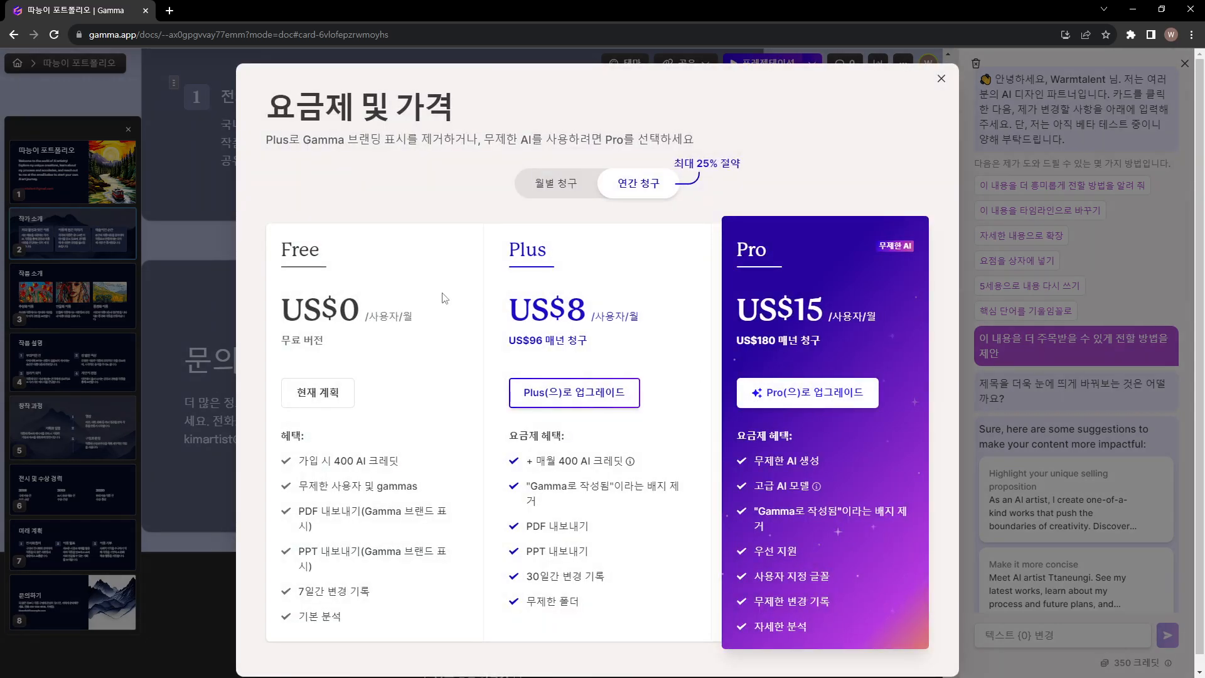
{"action": "left_click_drag", "start_coordinate": [294, 258], "coordinate": [371, 368]}
{"action": "left_click_drag", "start_coordinate": [300, 516], "coordinate": [362, 566]}
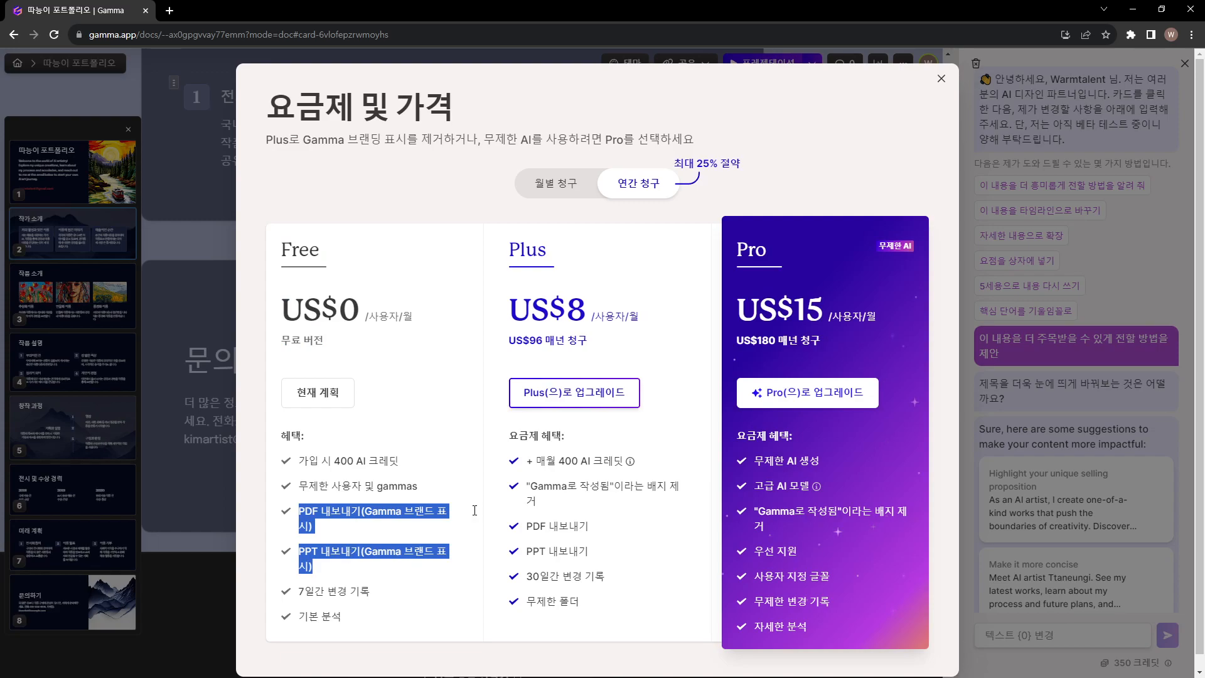
Compare the Plus plan's yearly and monthly prices and examine its AI credit and badge removal benefits
{"action": "left_click", "coordinate": [585, 499]}
{"action": "left_click_drag", "start_coordinate": [514, 314], "coordinate": [587, 314]}
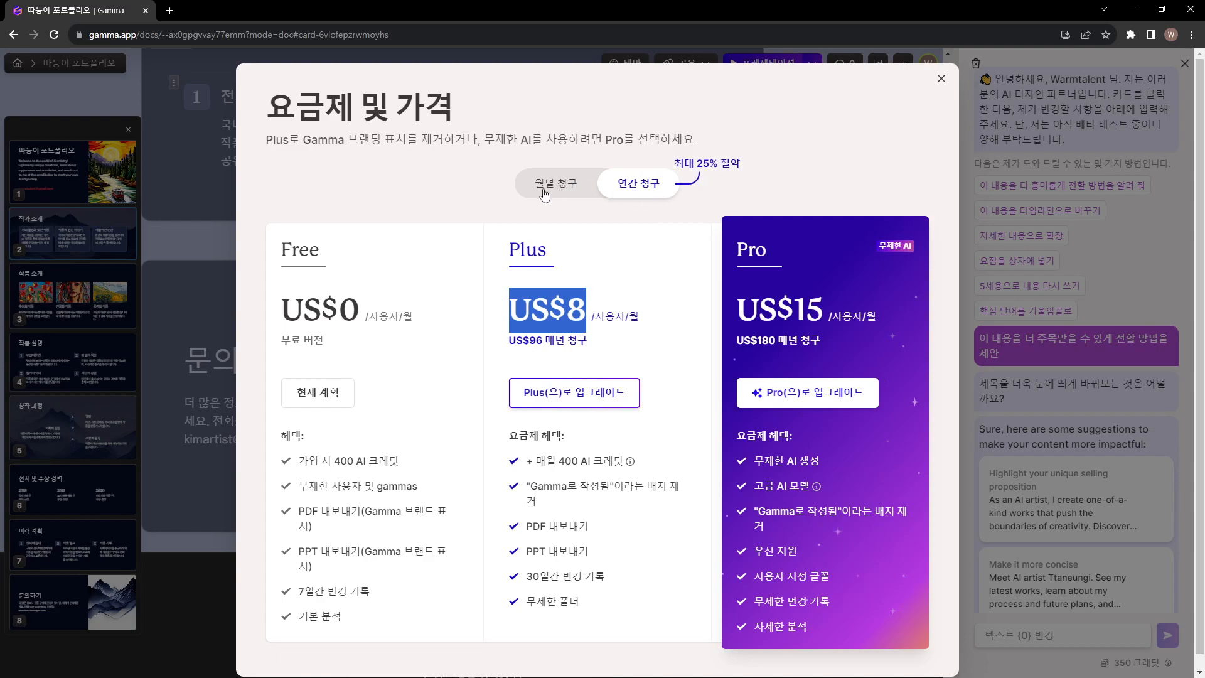
{"action": "left_click", "coordinate": [598, 333]}
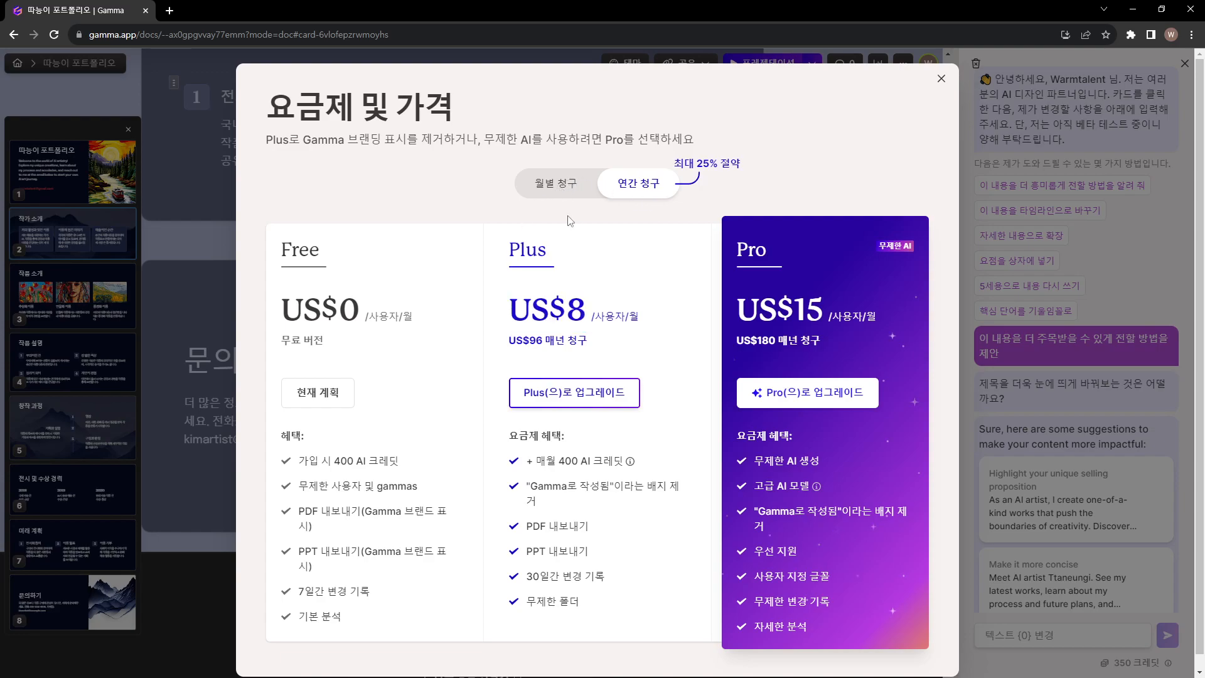
{"action": "left_click", "coordinate": [551, 189]}
{"action": "left_click_drag", "start_coordinate": [512, 307], "coordinate": [599, 307]}
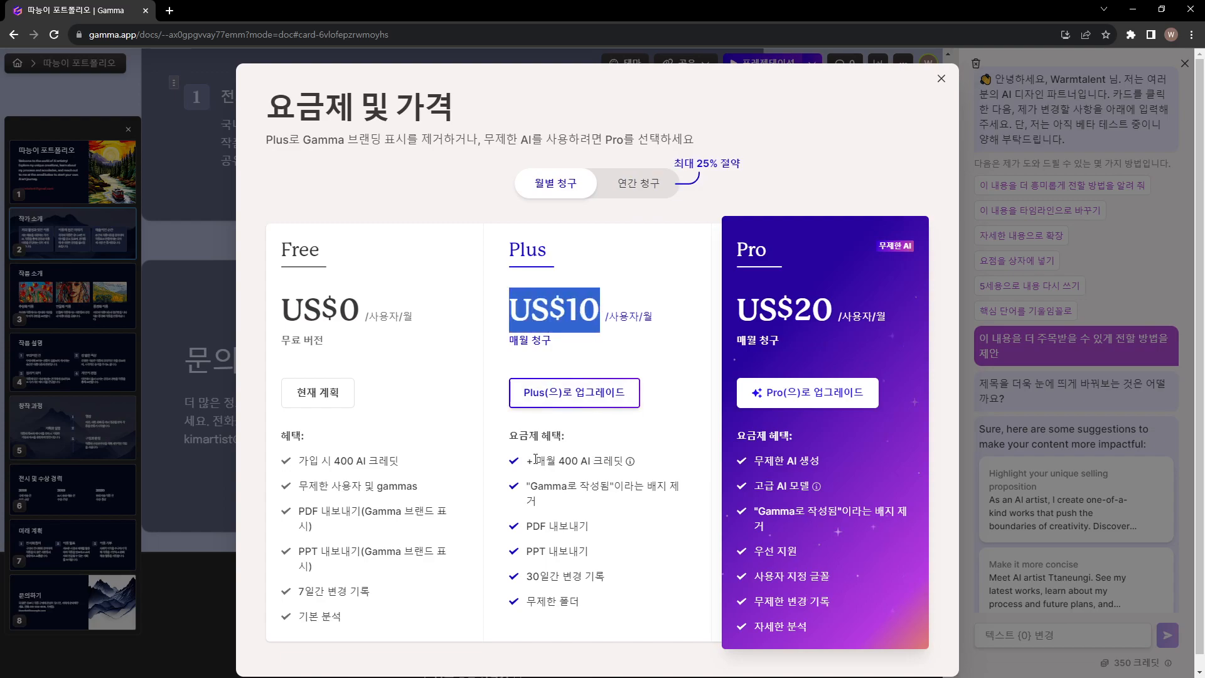
{"action": "left_click_drag", "start_coordinate": [527, 460], "coordinate": [635, 459]}
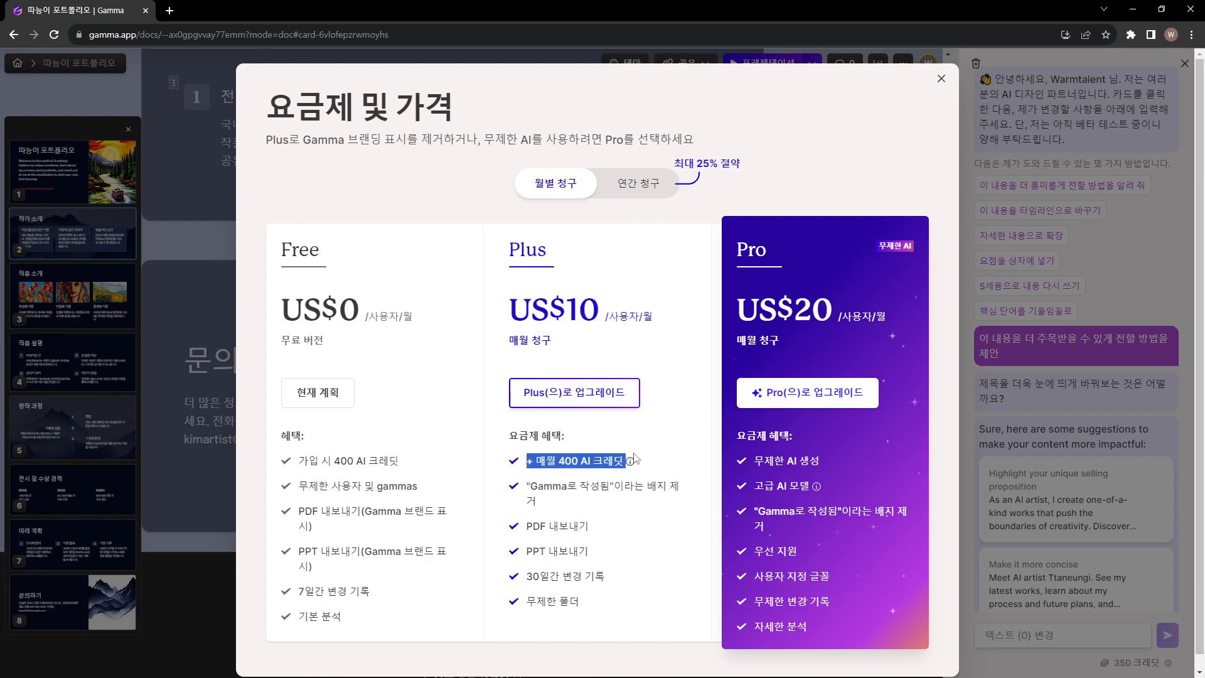
{"action": "left_click_drag", "start_coordinate": [528, 487], "coordinate": [578, 512]}
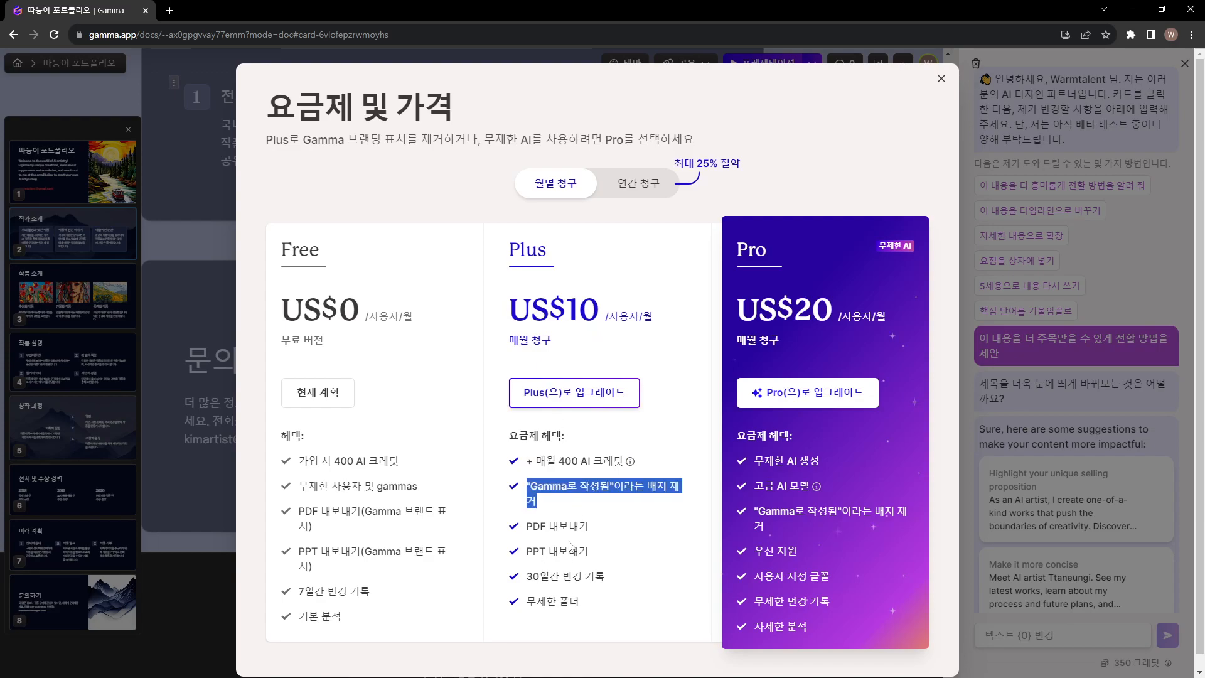
Examine the Pro plan's monthly price and benefits, and close the pricing overview
{"action": "left_click", "coordinate": [812, 313]}
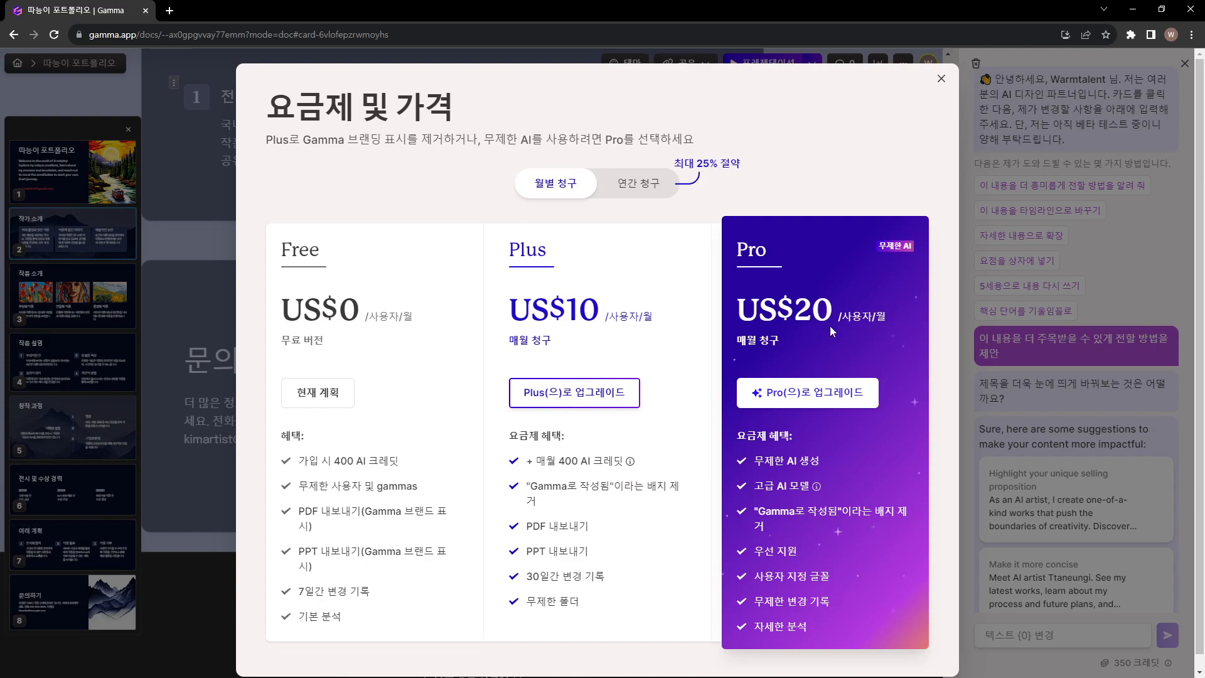
{"action": "left_click_drag", "start_coordinate": [757, 462], "coordinate": [819, 464]}
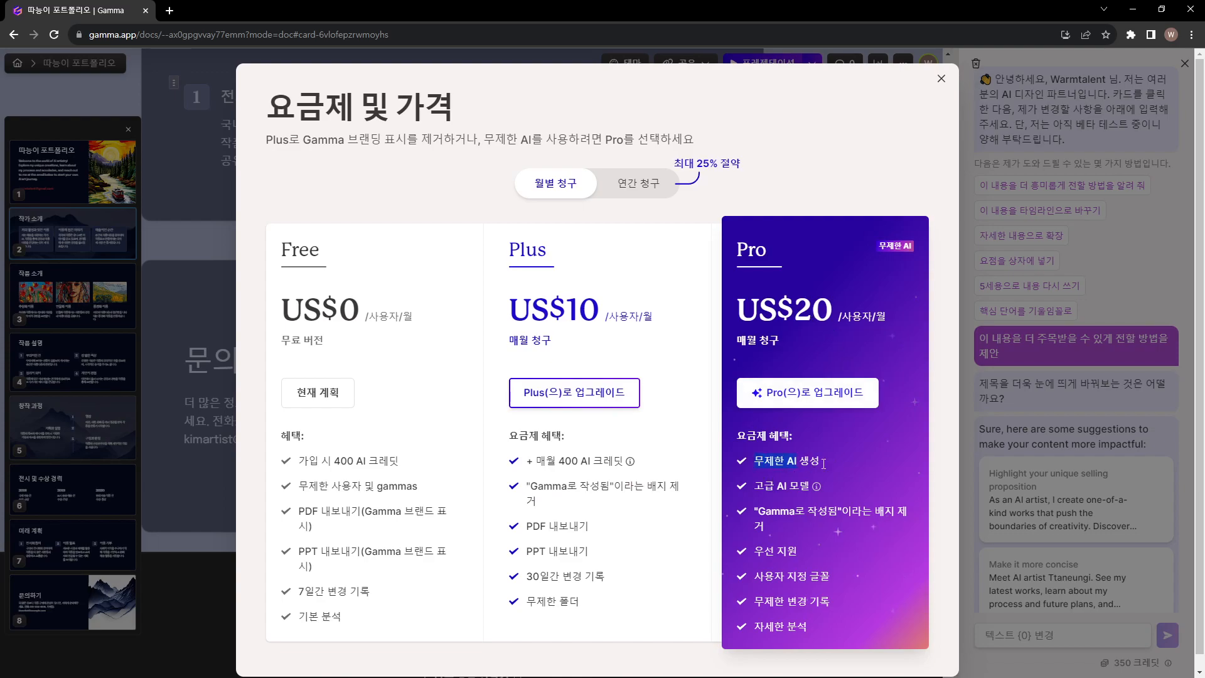
{"action": "mouse_move", "coordinate": [815, 487]}
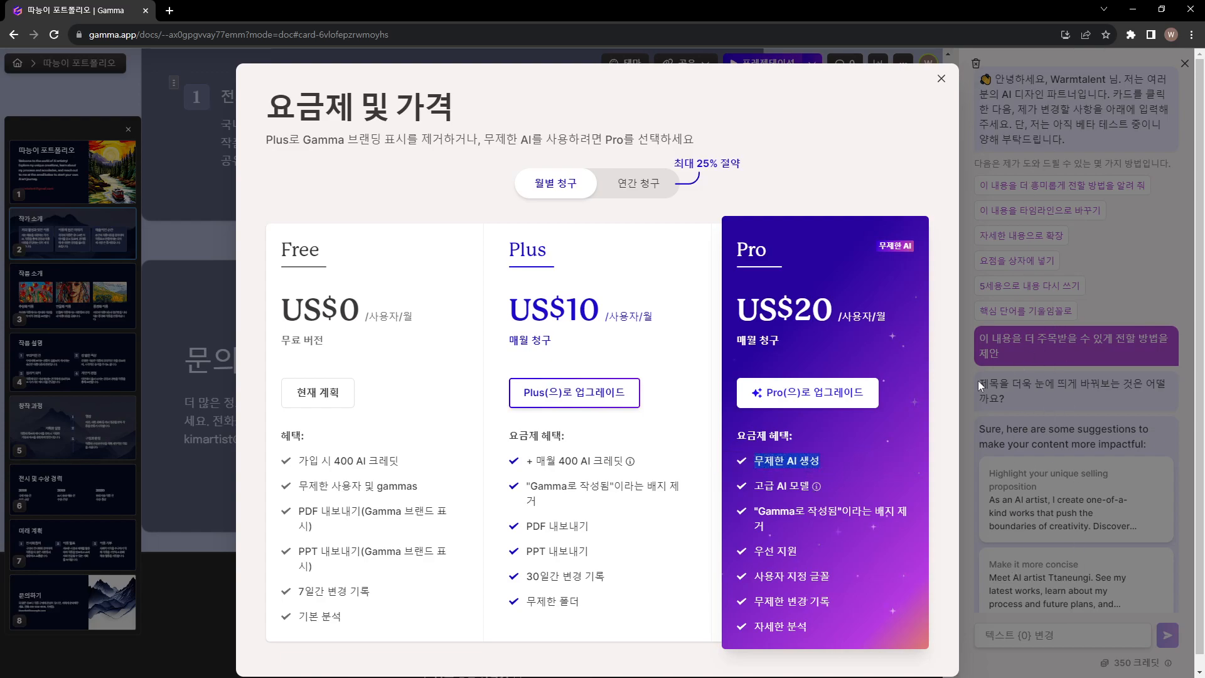
{"action": "scroll", "coordinate": [816, 492], "scroll_direction": "down", "scroll_amount": 1}
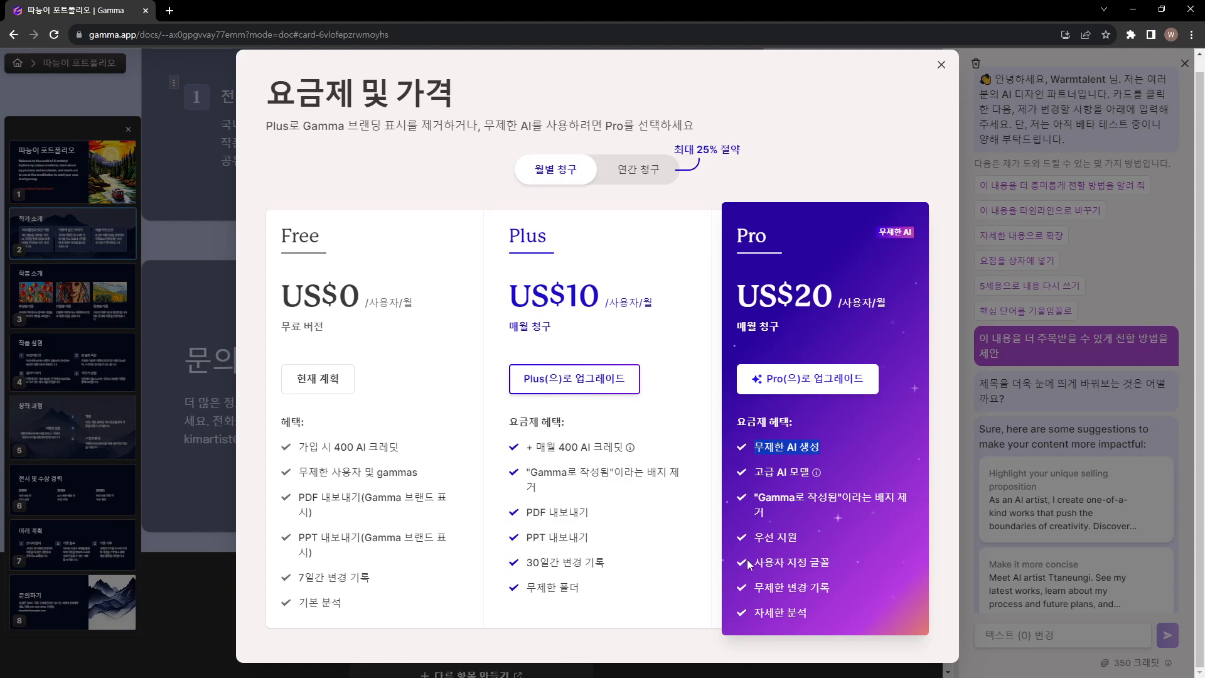
{"action": "left_click_drag", "start_coordinate": [755, 497], "coordinate": [817, 611]}
{"action": "left_click", "coordinate": [795, 570]}
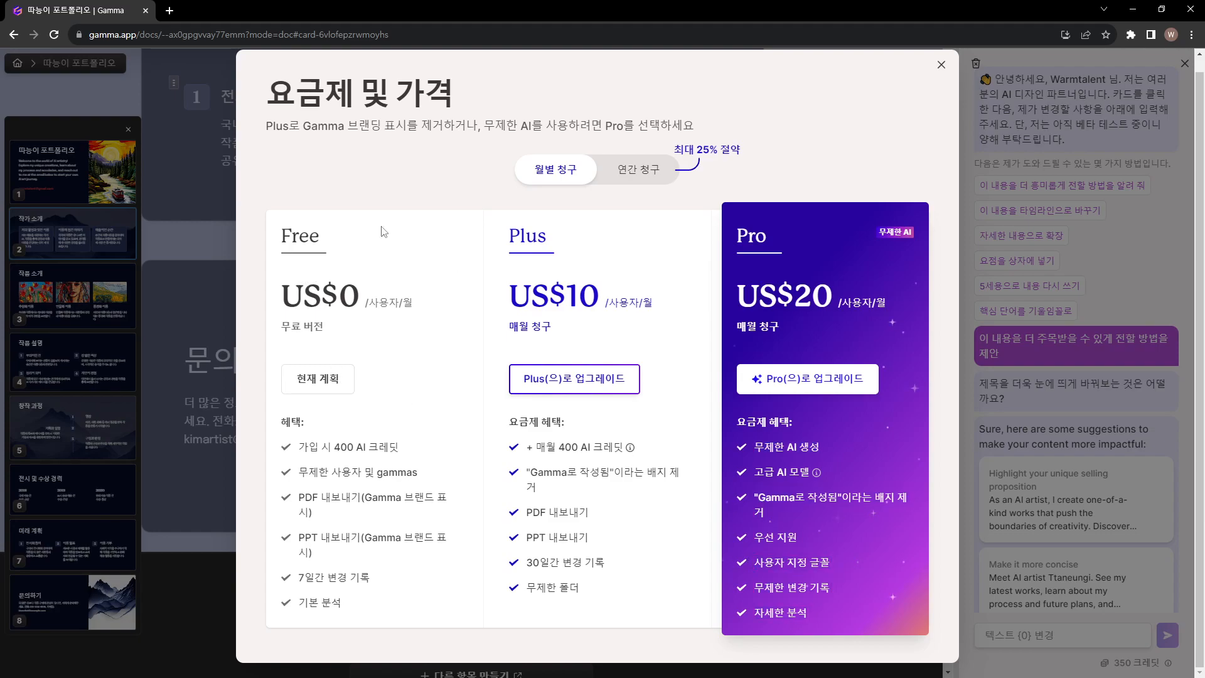
{"action": "left_click", "coordinate": [942, 65]}
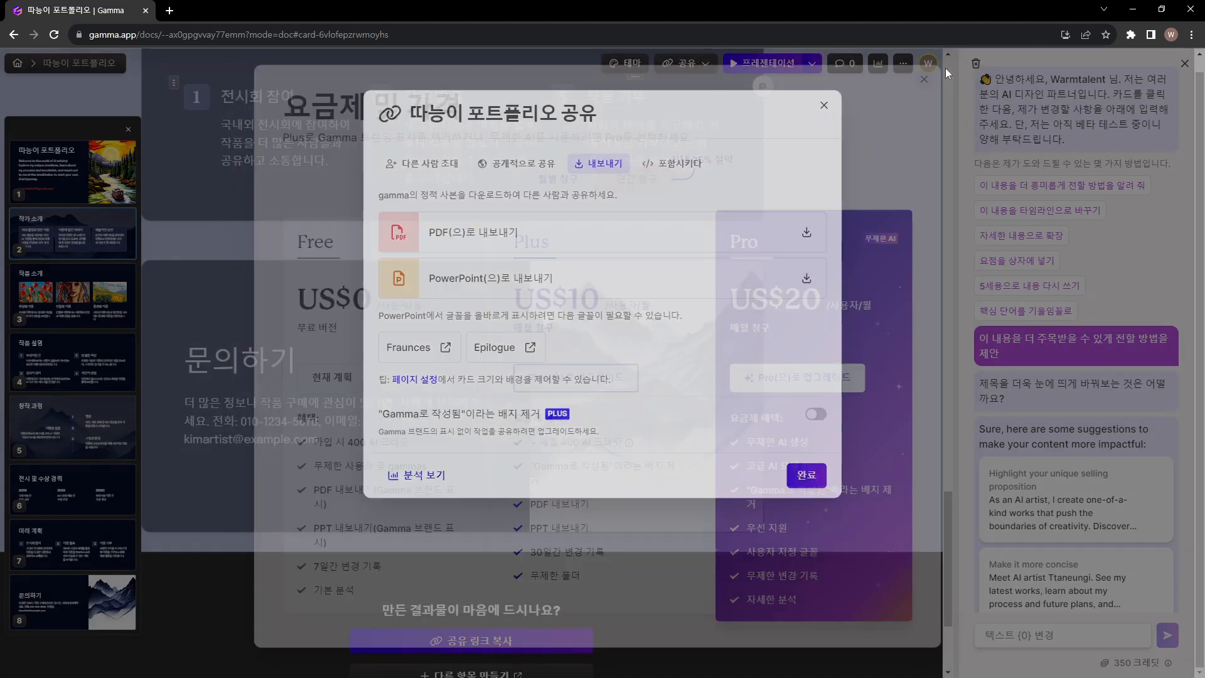
Export the portfolio presentation both as a PDF and as a PowerPoint file
{"action": "left_click", "coordinate": [468, 243]}
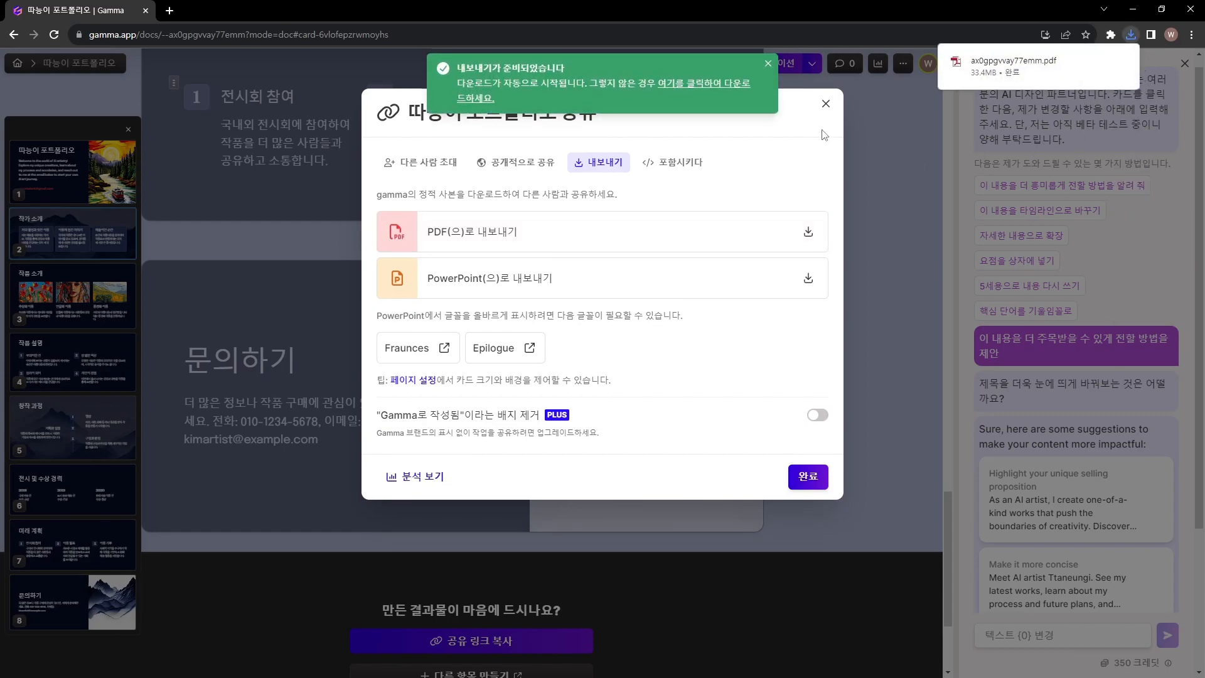
{"action": "mouse_move", "coordinate": [1000, 73]}
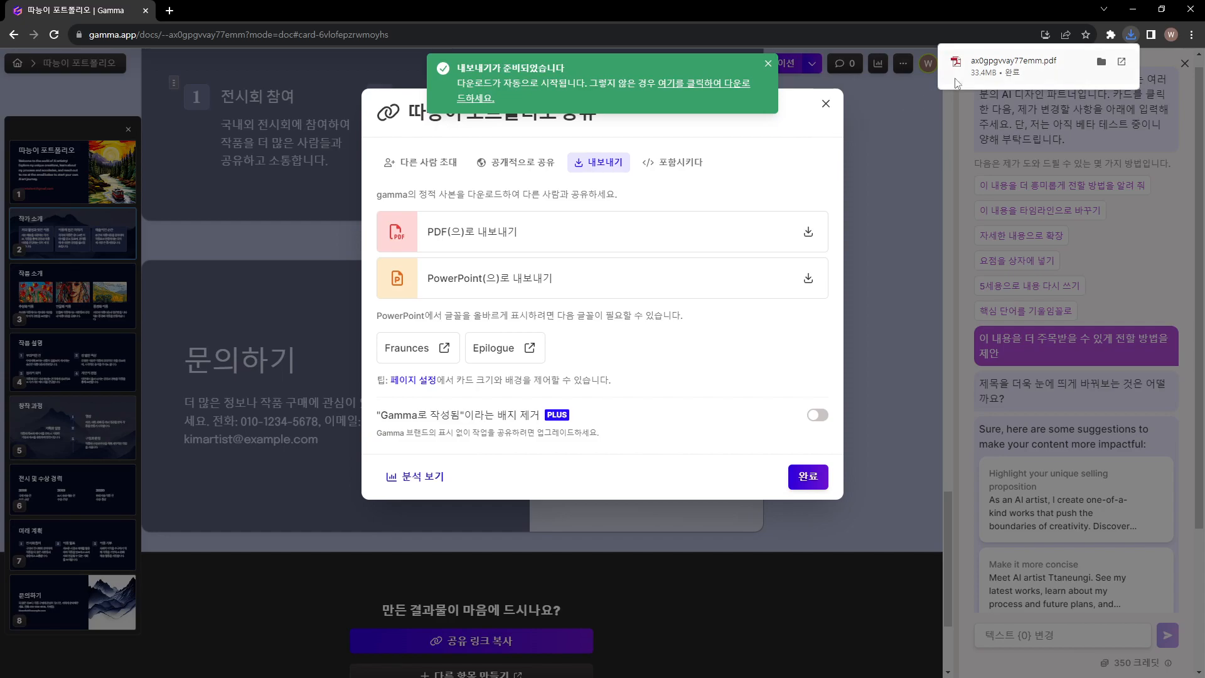
{"action": "left_click", "coordinate": [692, 276]}
Open the downloaded ax0gpgvvay77emm.pdf, dismiss the Acrobat prompt and fit the page to the window width
{"action": "left_click", "coordinate": [1130, 35]}
{"action": "left_click", "coordinate": [1014, 91]}
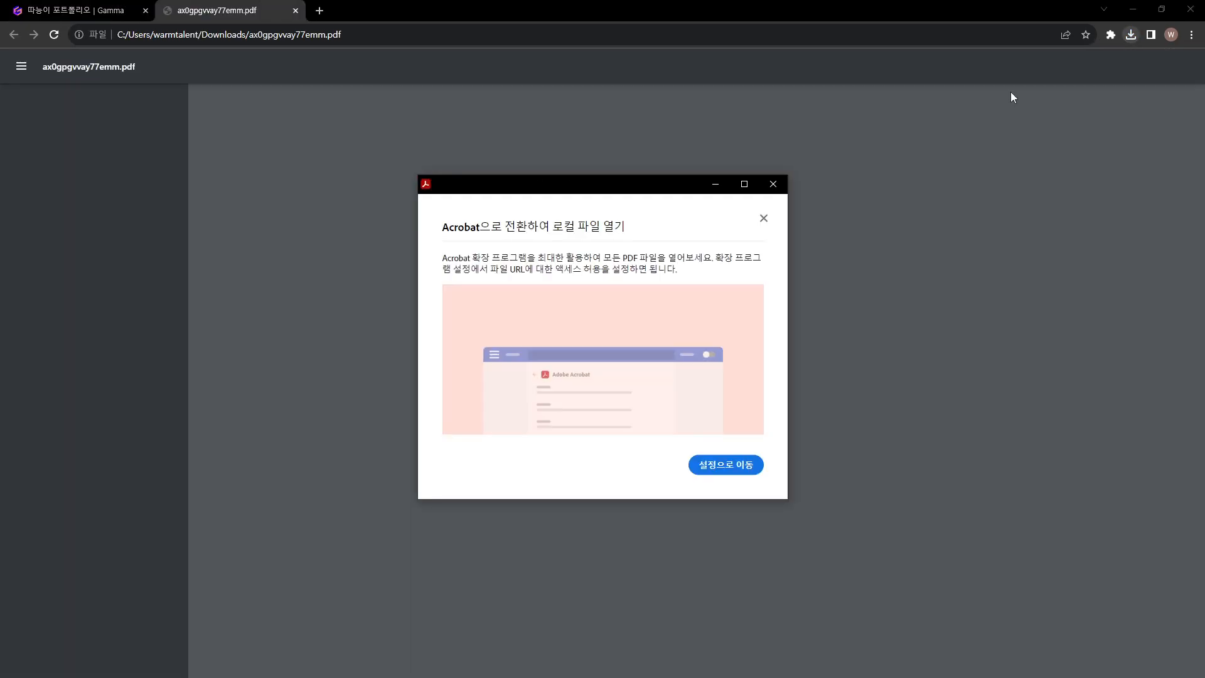
{"action": "left_click", "coordinate": [772, 189]}
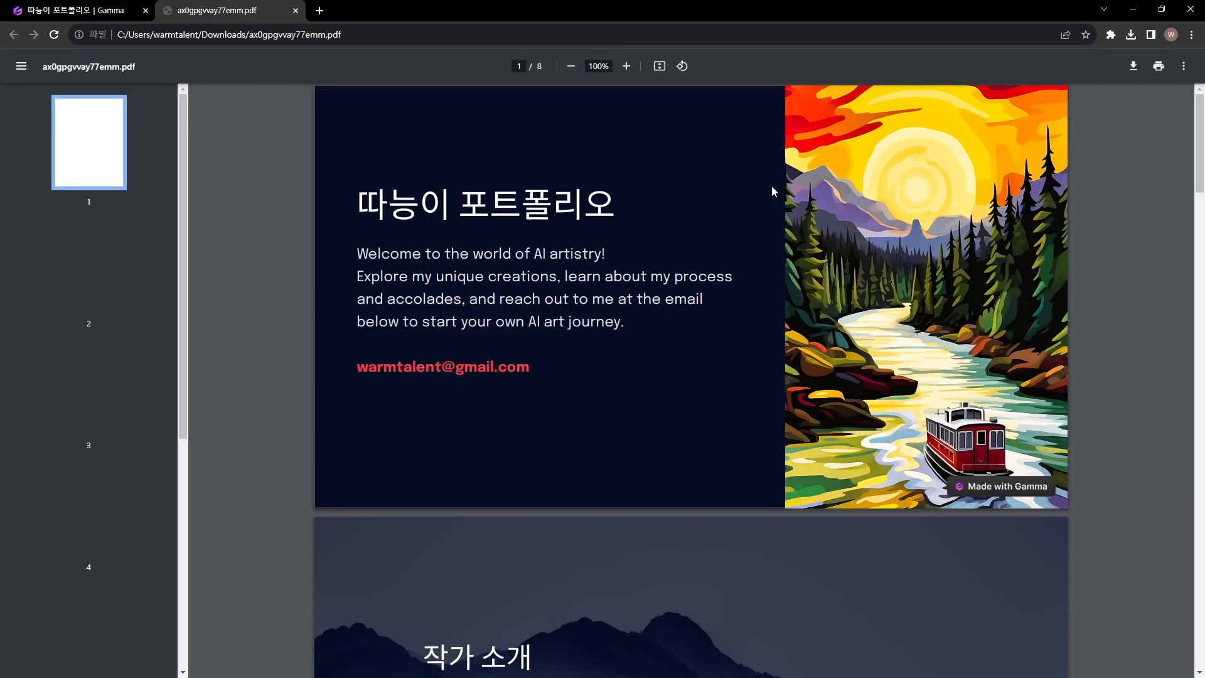
{"action": "left_click", "coordinate": [659, 66]}
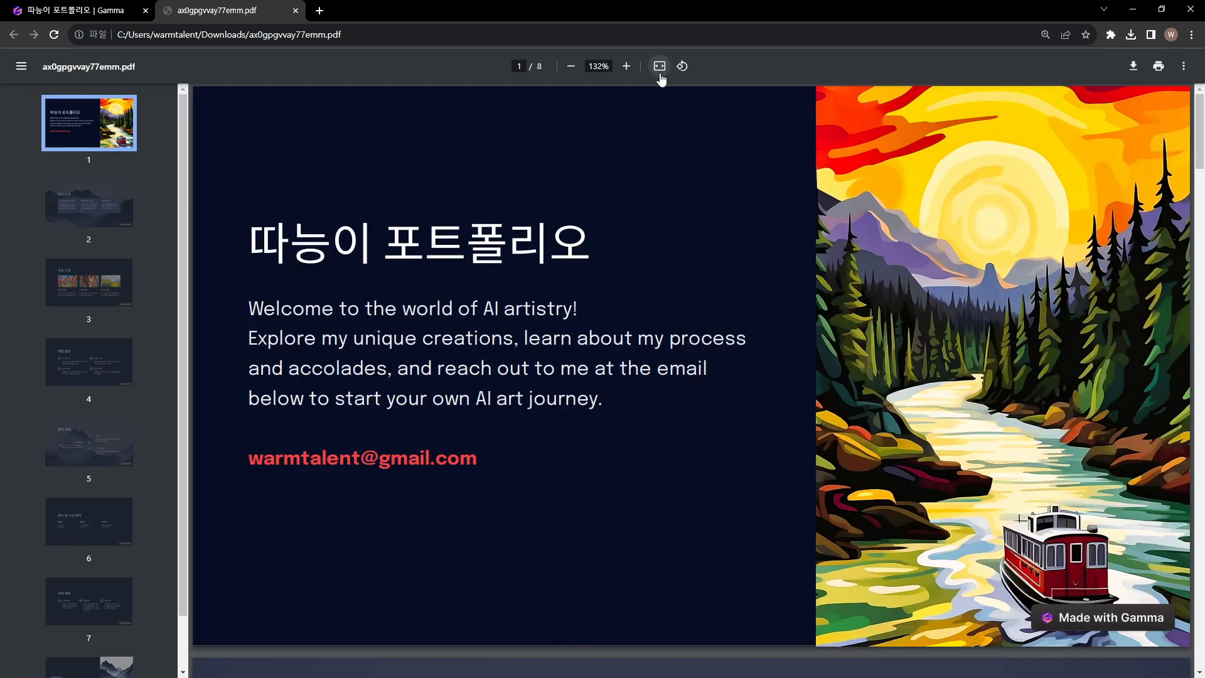
Review the exported PDF's pages from the cover to 미래 계획, checking their layout and the "Made with Gamma" badge
{"action": "scroll", "coordinate": [572, 235], "scroll_direction": "down", "scroll_amount": 4}
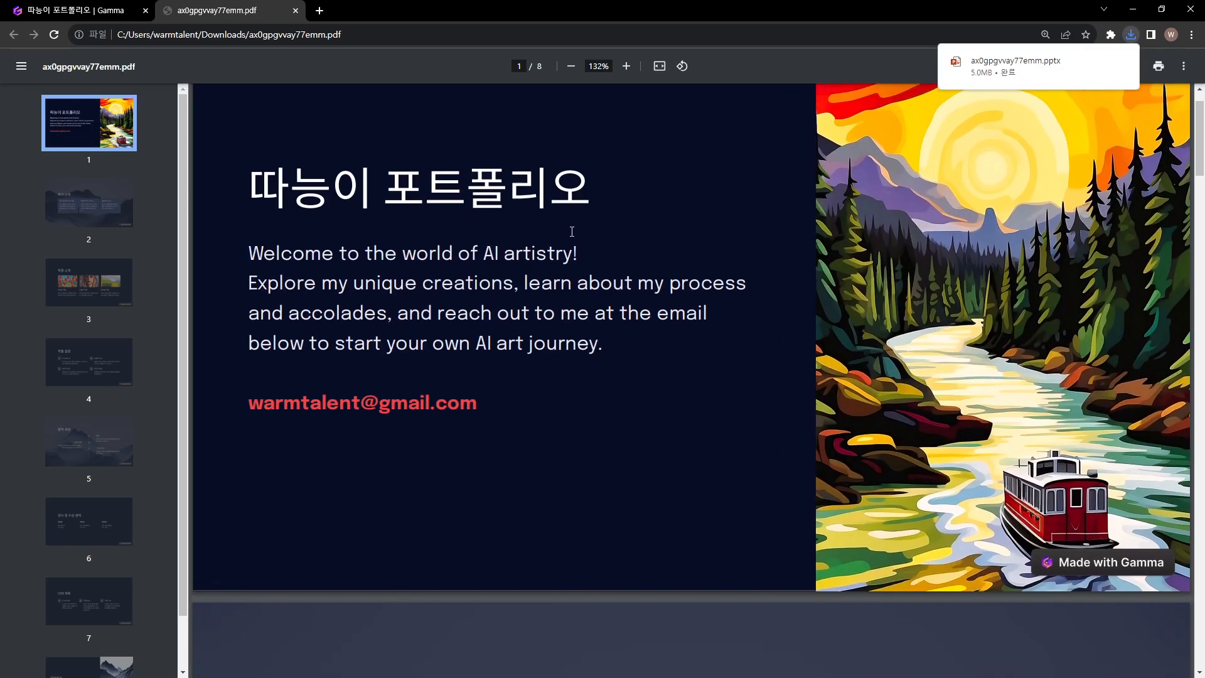
{"action": "scroll", "coordinate": [574, 235], "scroll_direction": "down", "scroll_amount": 5}
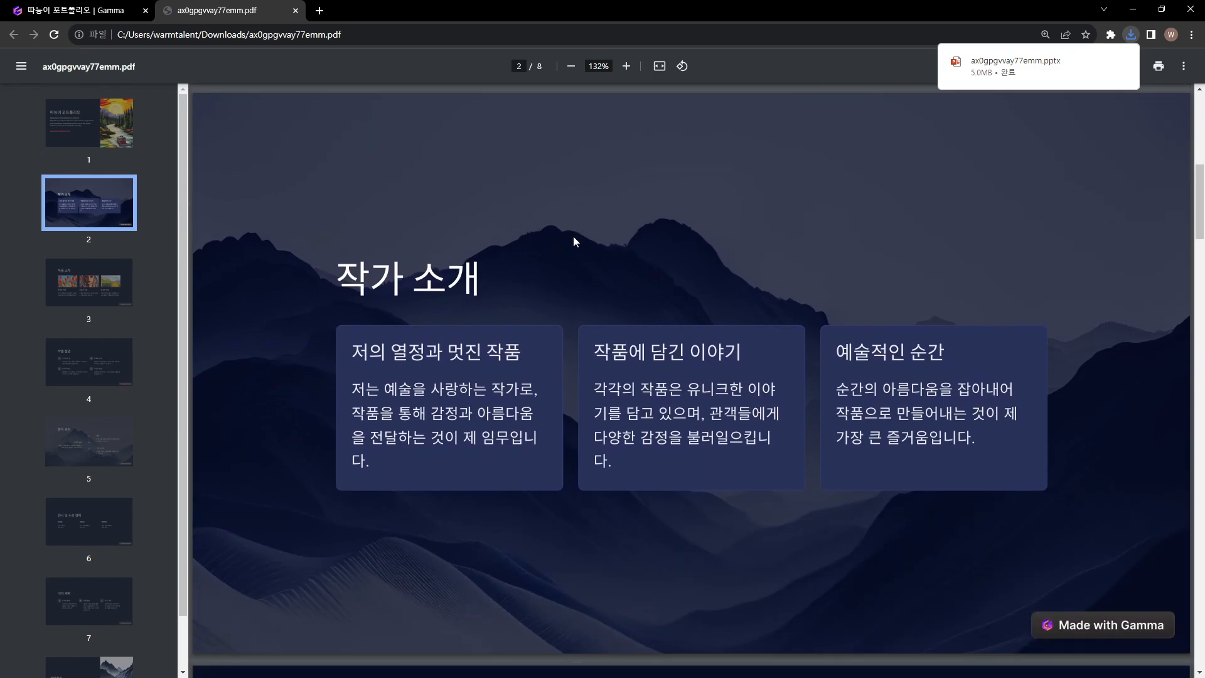
{"action": "scroll", "coordinate": [872, 483], "scroll_direction": "down", "scroll_amount": 3}
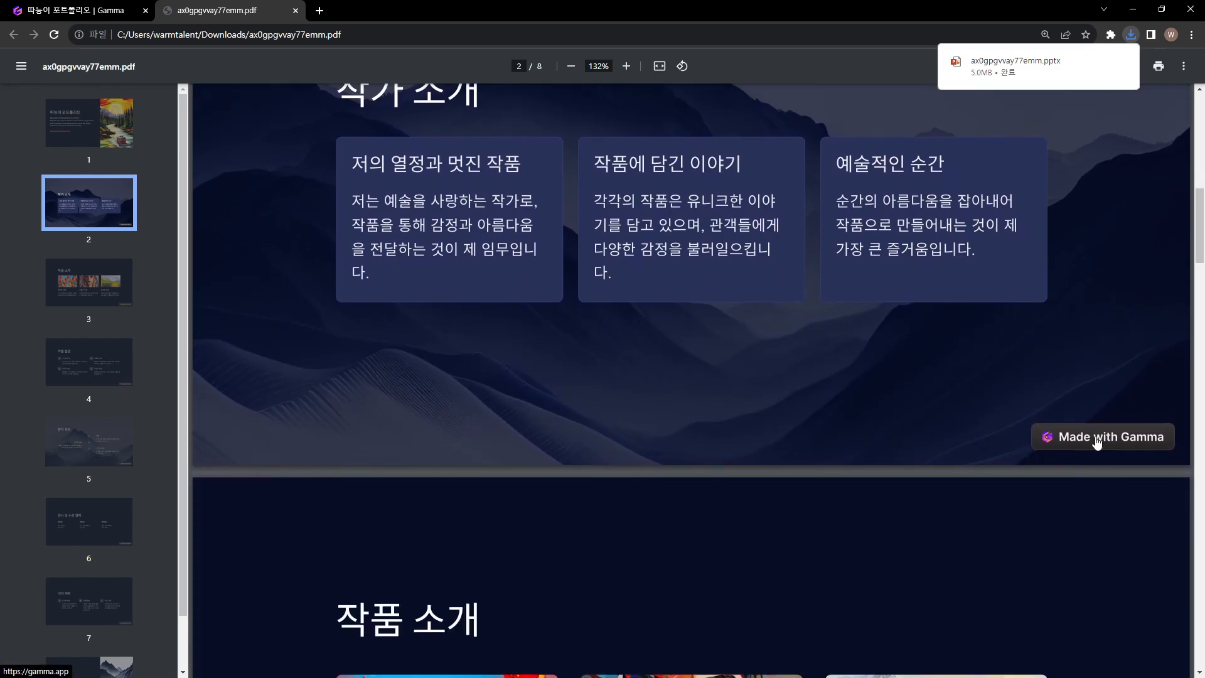
{"action": "scroll", "coordinate": [912, 502], "scroll_direction": "down", "scroll_amount": 8}
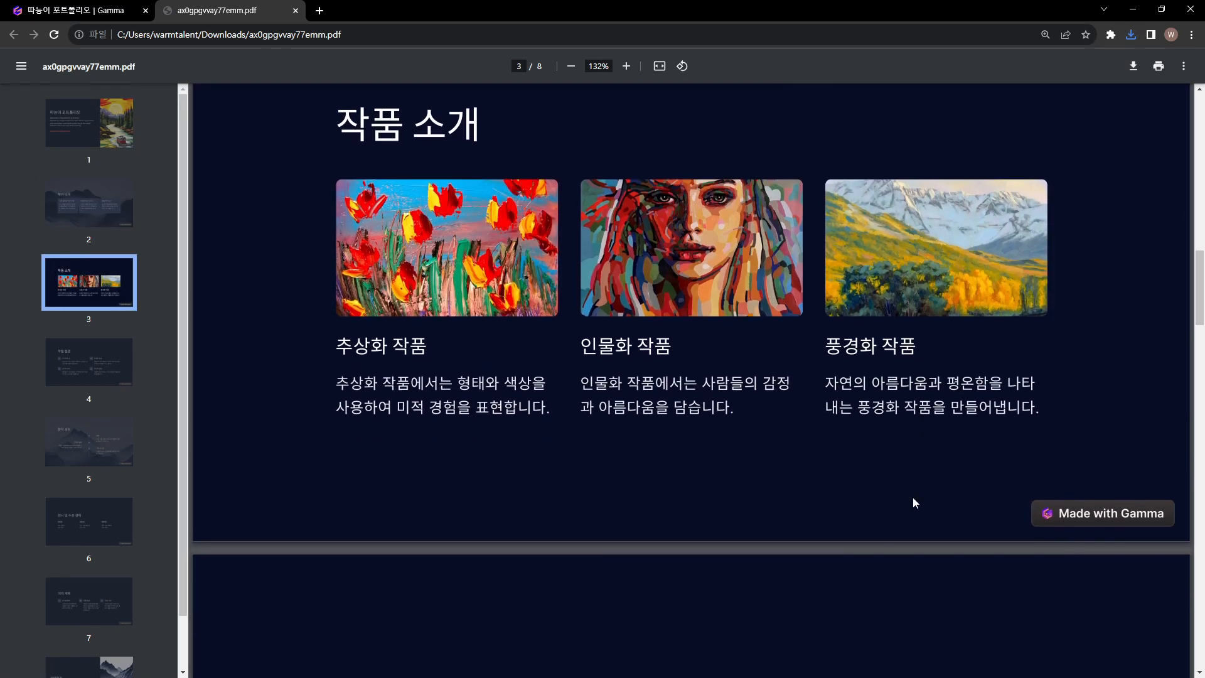
{"action": "scroll", "coordinate": [1067, 514], "scroll_direction": "down", "scroll_amount": 7}
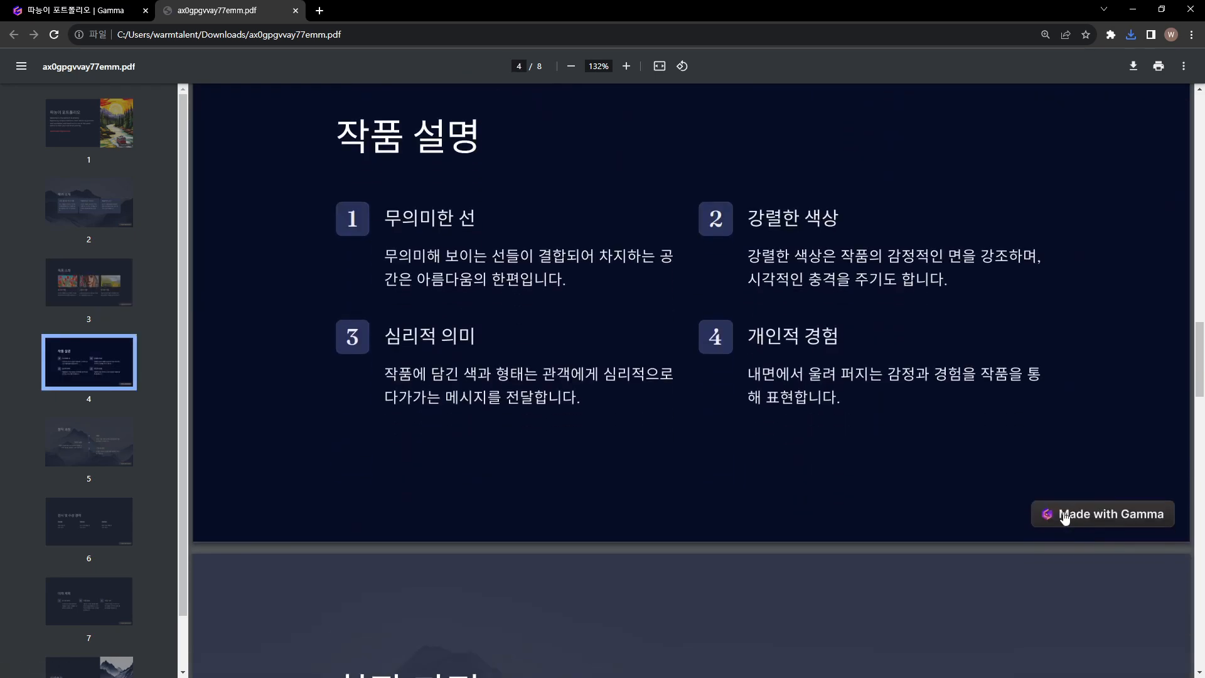
{"action": "scroll", "coordinate": [1059, 537], "scroll_direction": "down", "scroll_amount": 7}
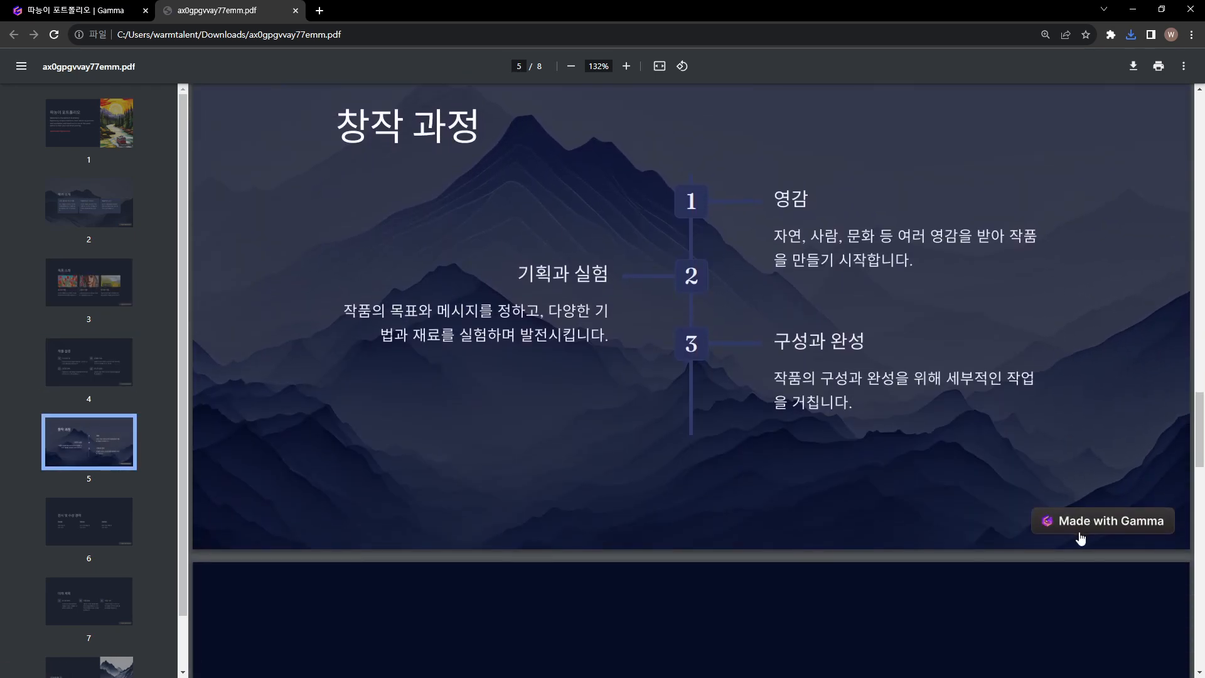
{"action": "scroll", "coordinate": [1071, 527], "scroll_direction": "up", "scroll_amount": 2}
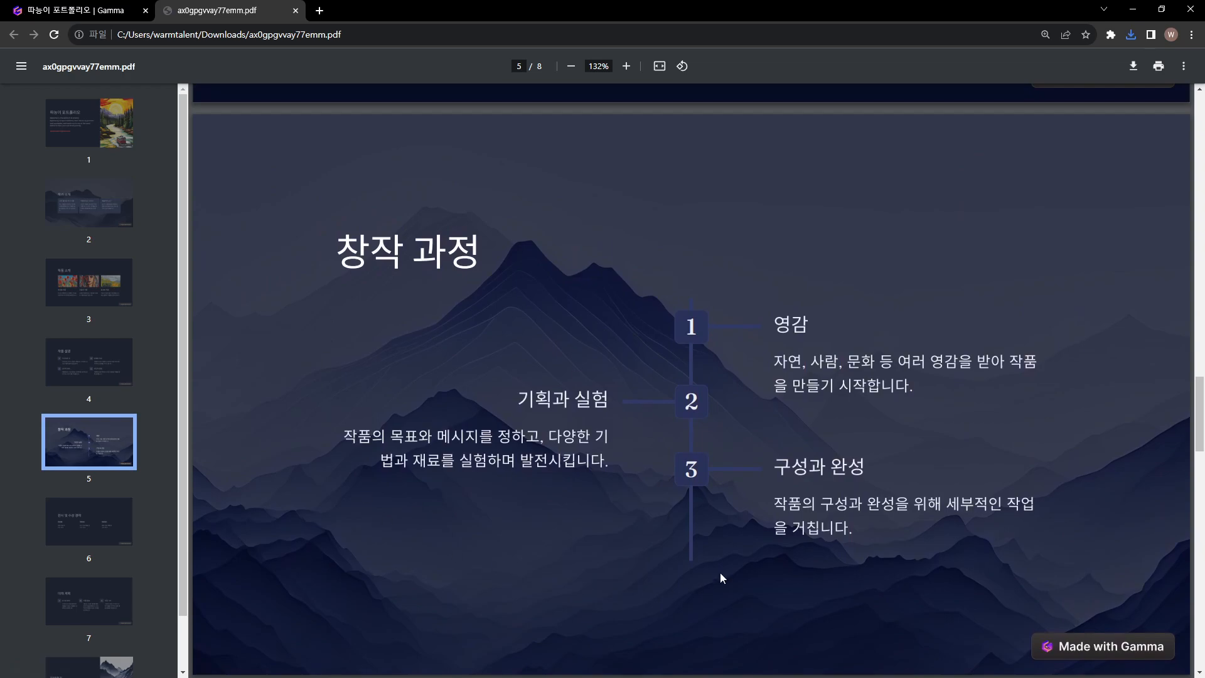
{"action": "scroll", "coordinate": [721, 568], "scroll_direction": "down", "scroll_amount": 3}
{"action": "scroll", "coordinate": [738, 564], "scroll_direction": "down", "scroll_amount": 13}
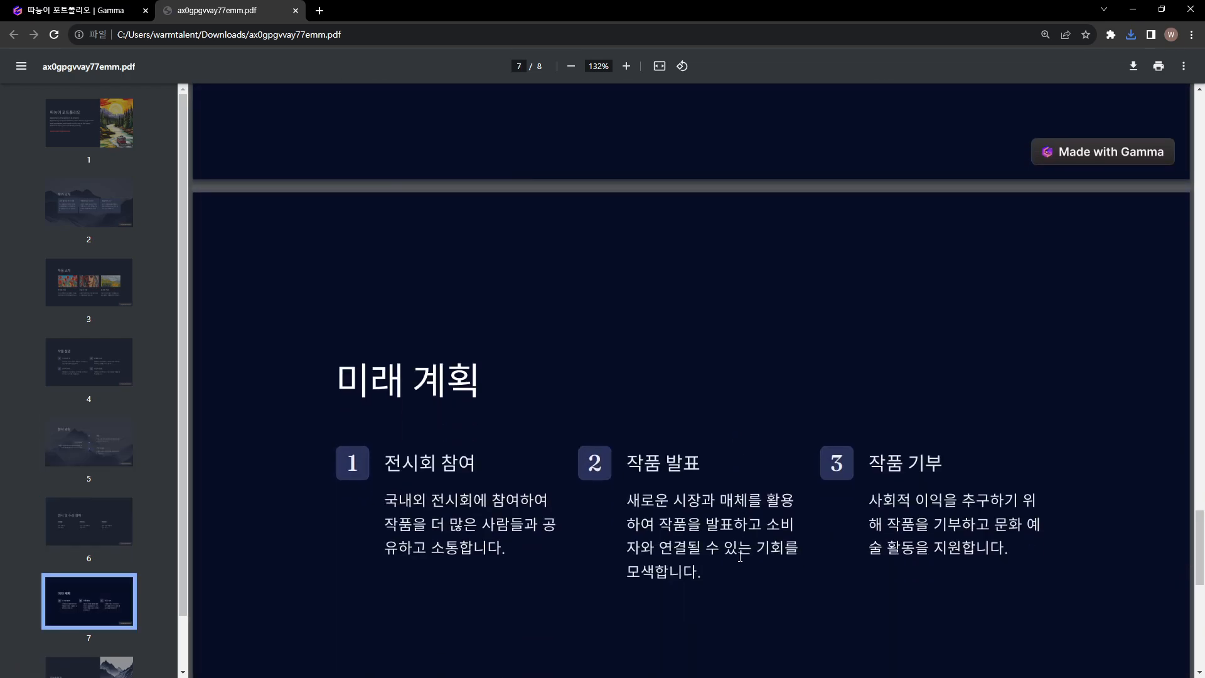
{"action": "scroll", "coordinate": [737, 546], "scroll_direction": "down", "scroll_amount": 1}
{"action": "scroll", "coordinate": [730, 521], "scroll_direction": "up", "scroll_amount": 4}
Check whether the 미래 계획 page's text can be selected in the PDF and view the final 문의하기 page
{"action": "left_click_drag", "start_coordinate": [350, 377], "coordinate": [489, 393]}
{"action": "left_click_drag", "start_coordinate": [399, 457], "coordinate": [488, 465]}
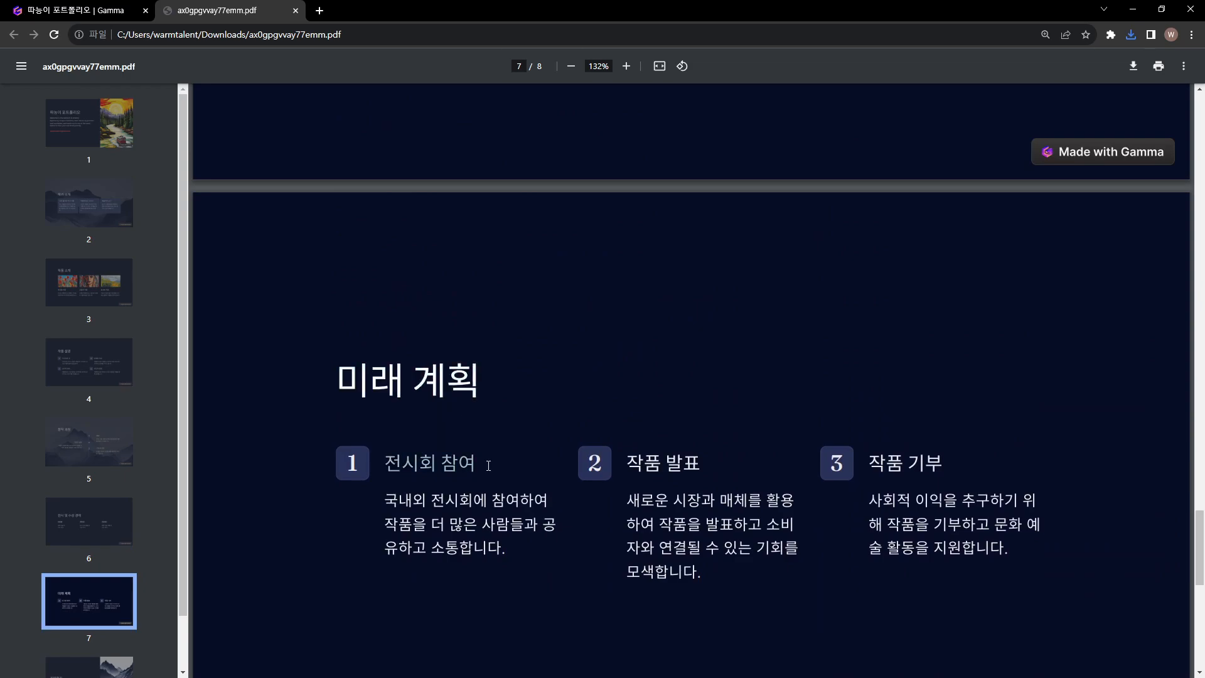
{"action": "left_click_drag", "start_coordinate": [395, 497], "coordinate": [524, 534]}
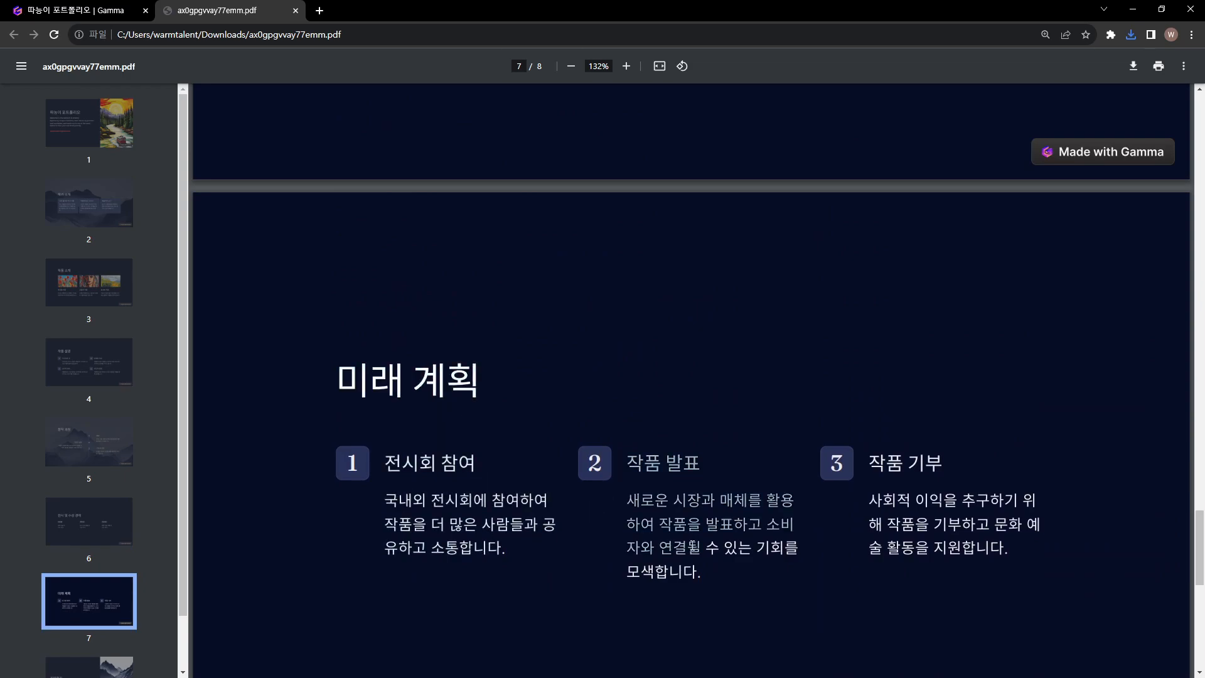
{"action": "scroll", "coordinate": [666, 545], "scroll_direction": "down", "scroll_amount": 9}
{"action": "scroll", "coordinate": [665, 537], "scroll_direction": "down", "scroll_amount": 1}
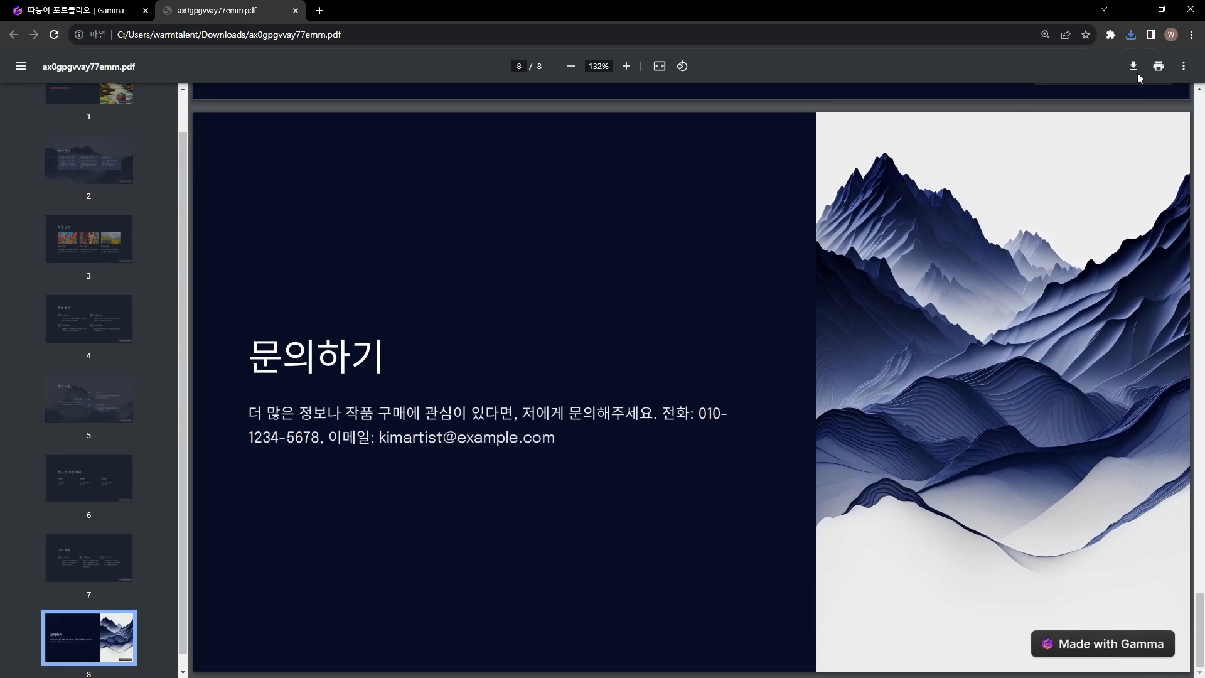
Open the downloaded ax0gpgvvay77emm.pptx in PowerPoint and enable editing
{"action": "left_click", "coordinate": [1131, 34]}
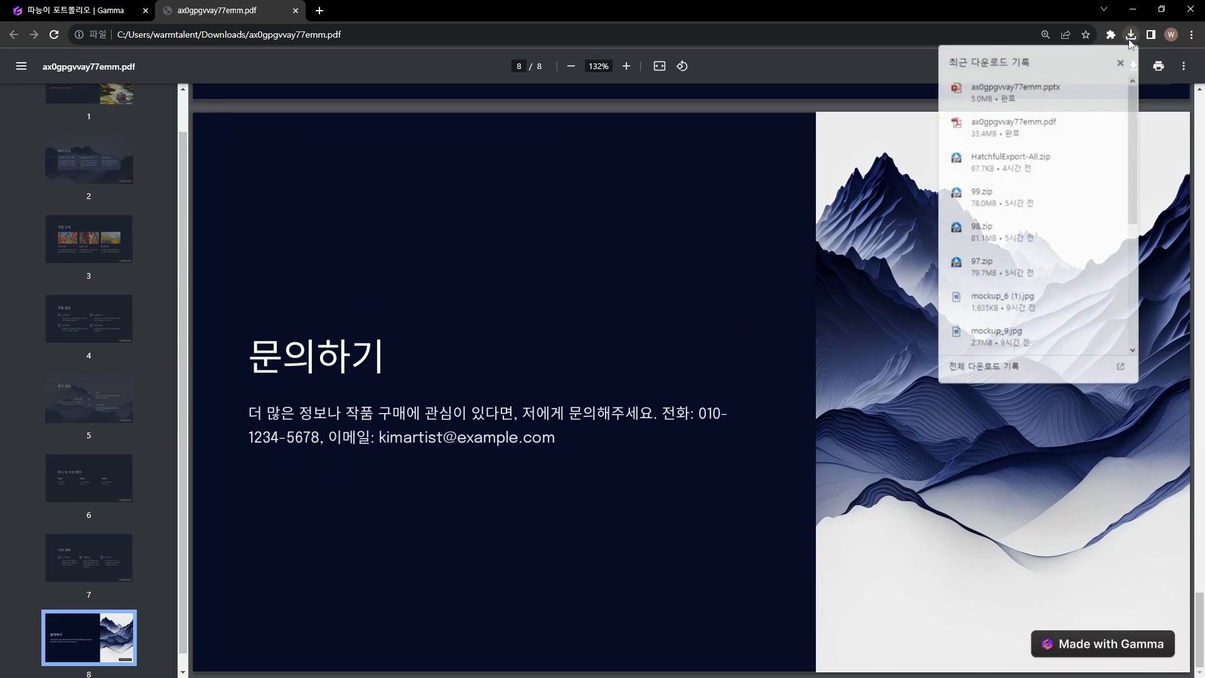
{"action": "left_click", "coordinate": [1034, 89]}
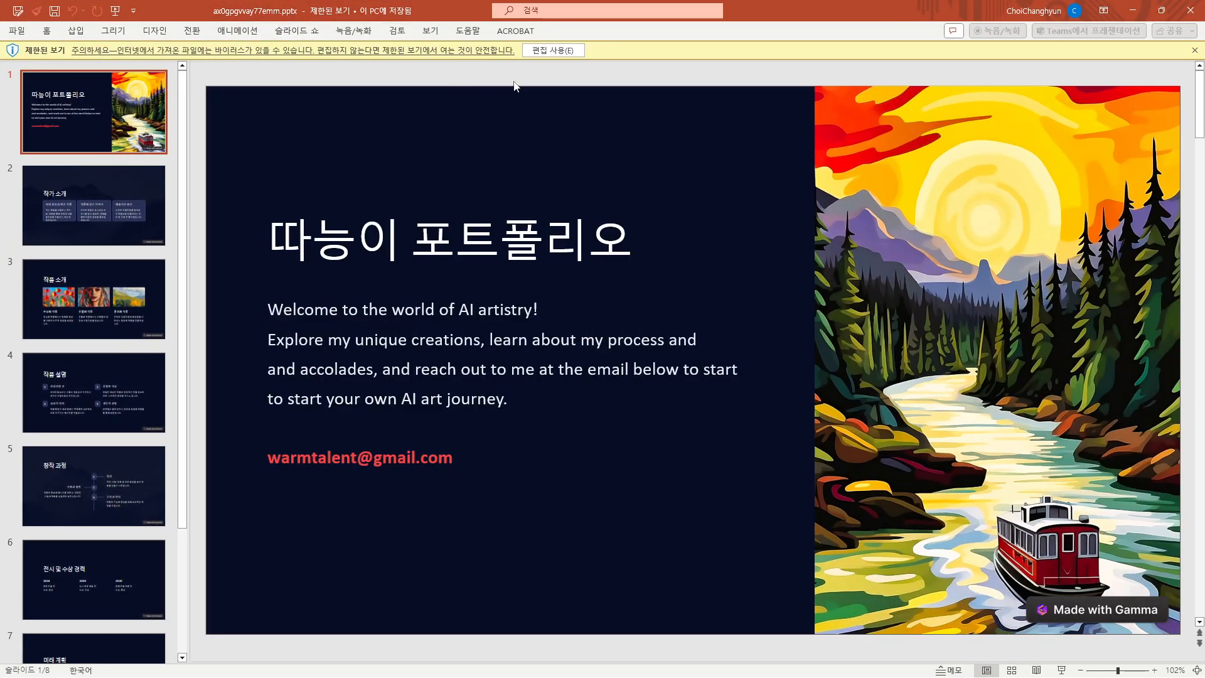
{"action": "left_click", "coordinate": [566, 55]}
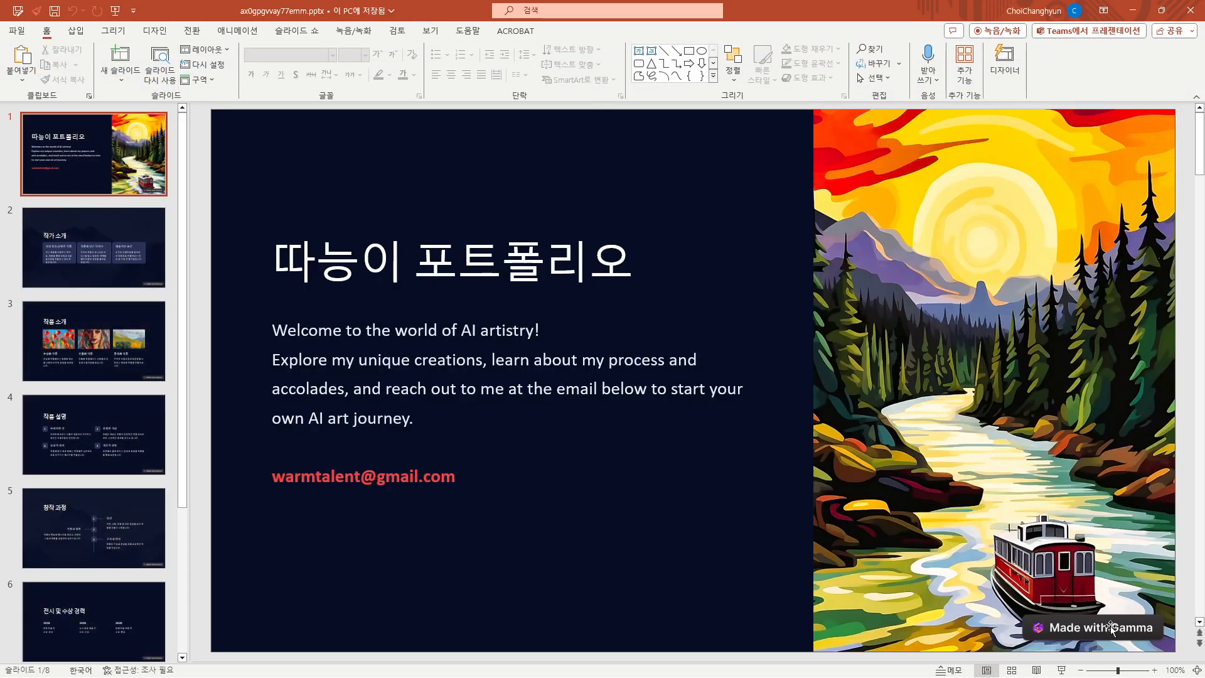
Delete the "Made with Gamma" badge from the cover slide and the 작가 소개 slide
{"action": "left_click", "coordinate": [1056, 623]}
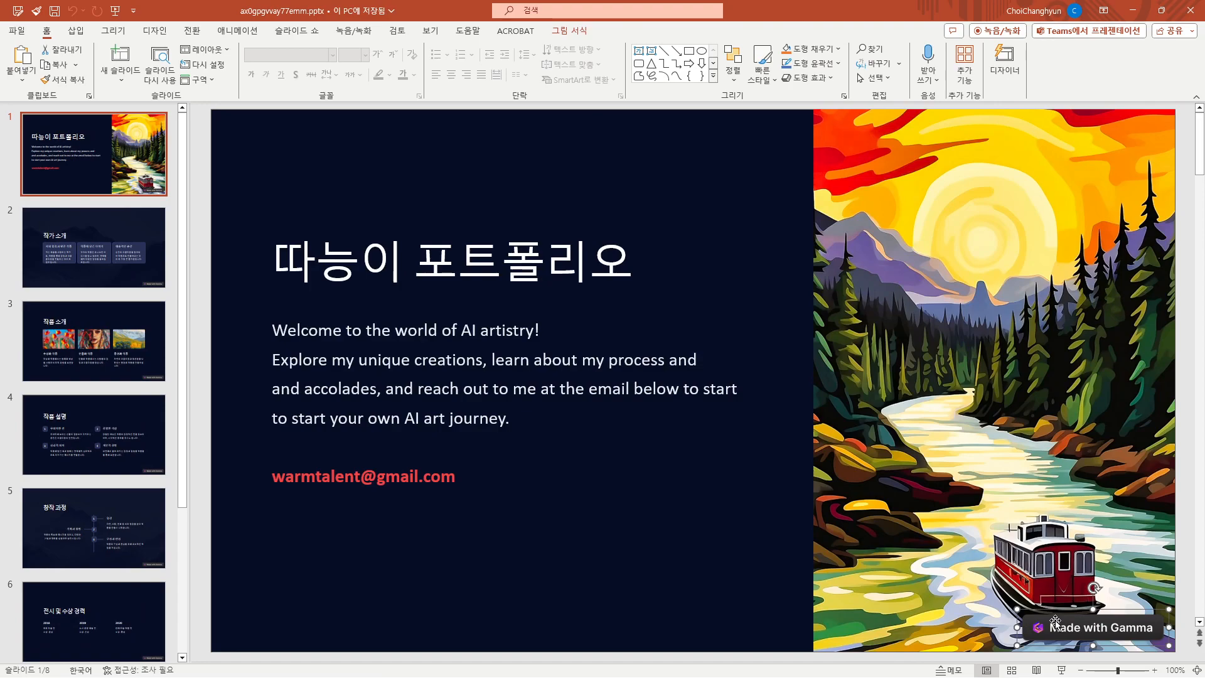
{"action": "key", "text": "Delete"}
{"action": "scroll", "coordinate": [208, 274], "scroll_direction": "down", "scroll_amount": 1}
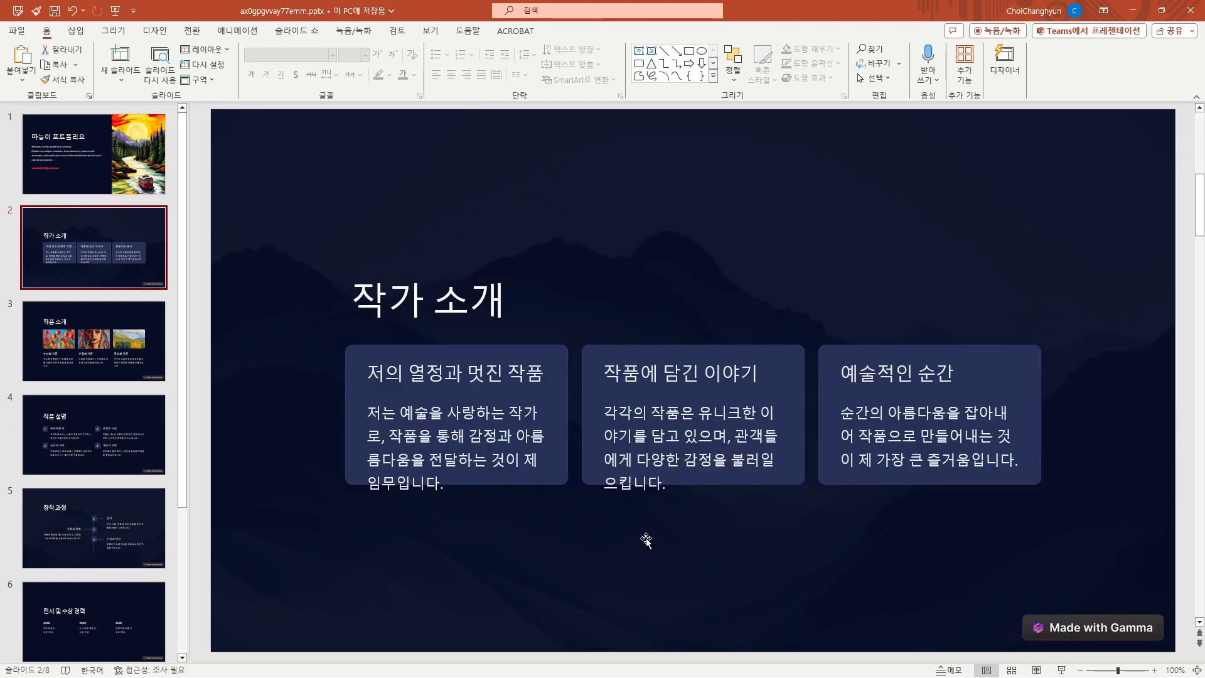
{"action": "left_click", "coordinate": [1065, 624]}
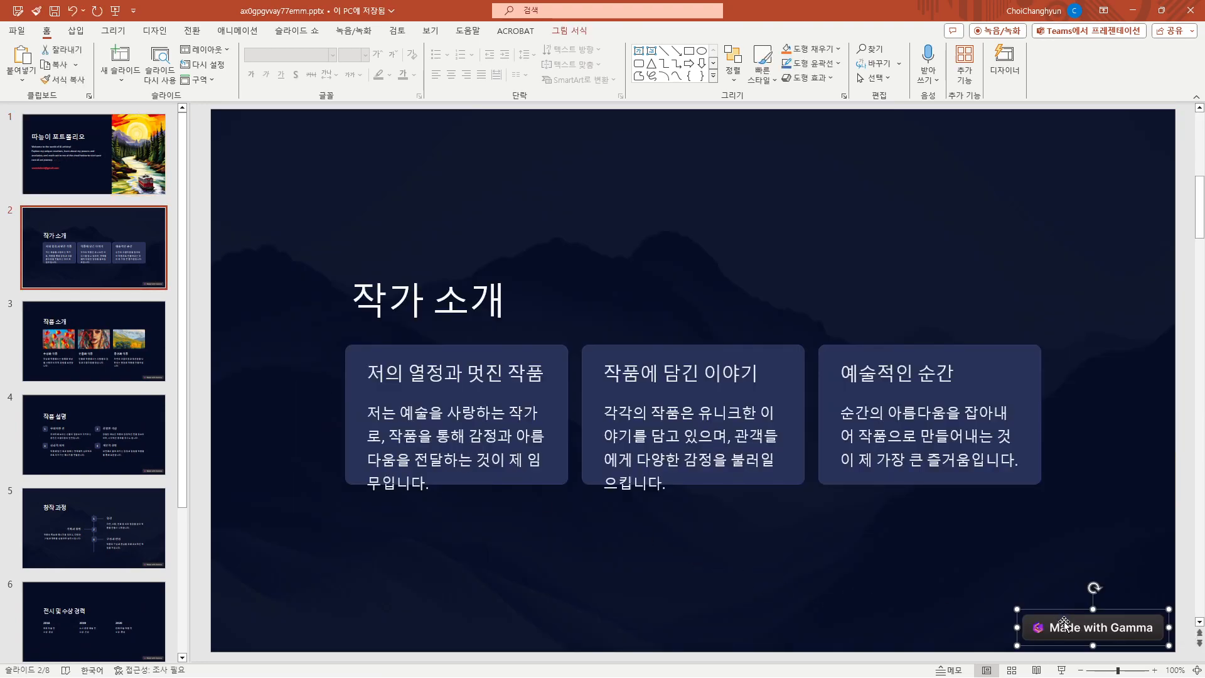
{"action": "key", "text": "Delete"}
Check that the first 작가 소개 description can be edited, and preview the cover slide as a full-screen slide show
{"action": "left_click", "coordinate": [439, 414]}
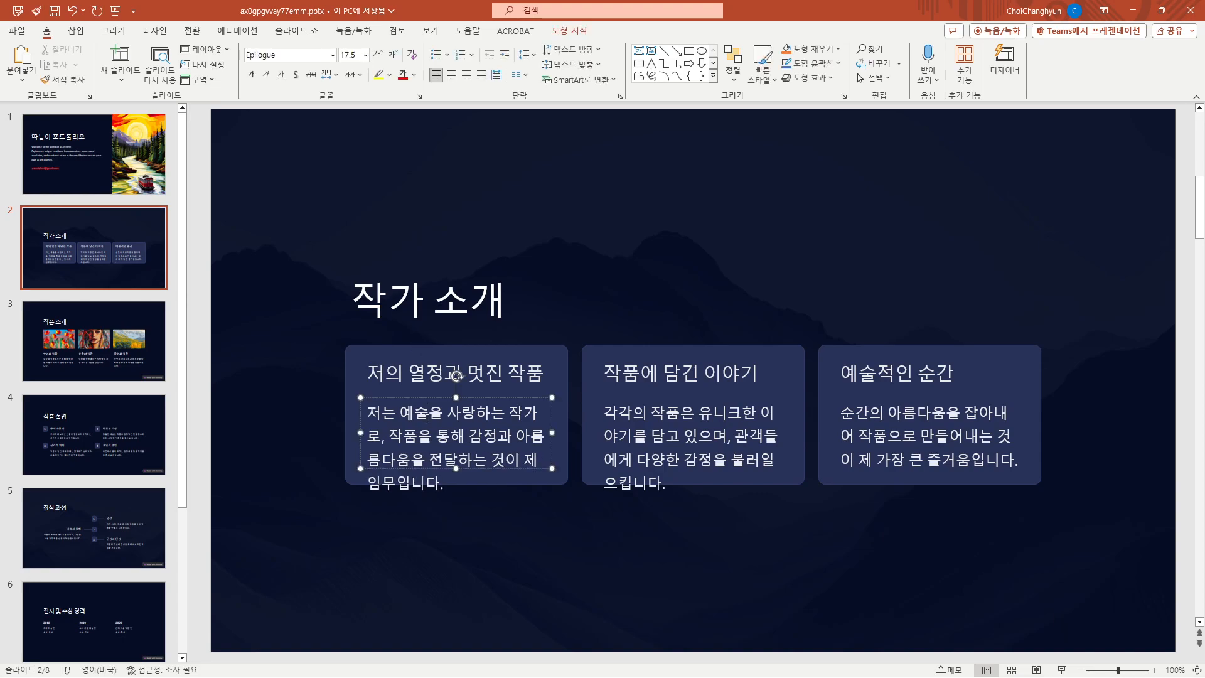
{"action": "left_click", "coordinate": [114, 174]}
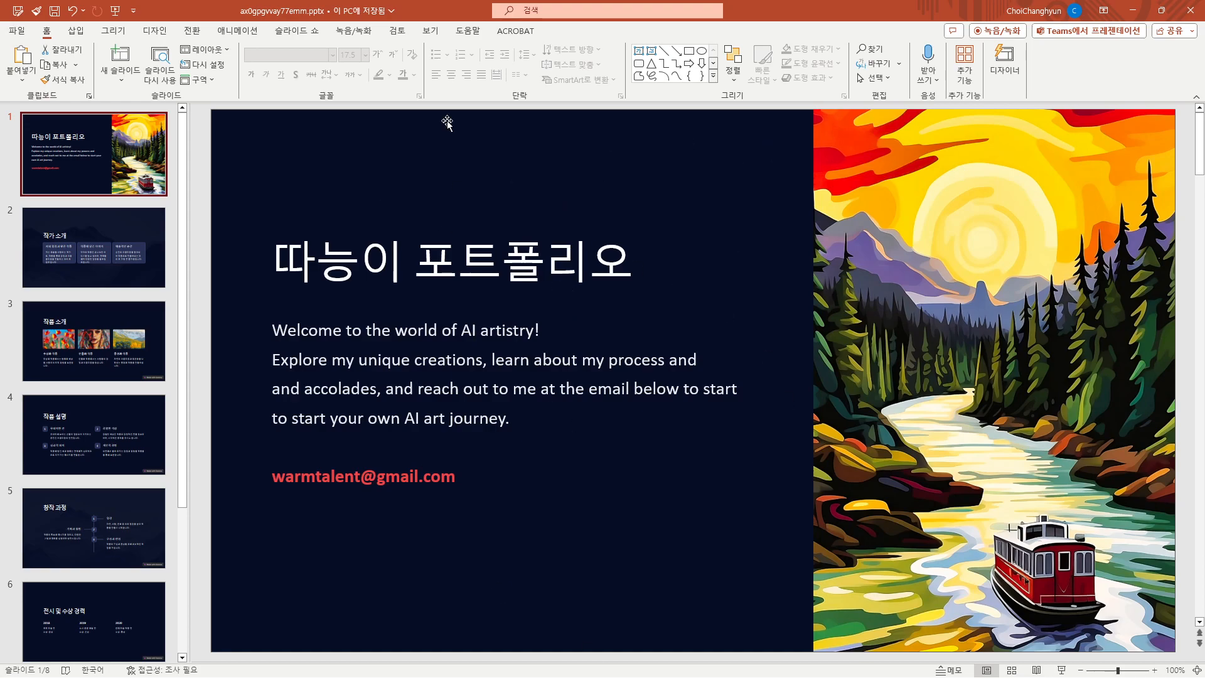
{"action": "key", "text": "F5"}
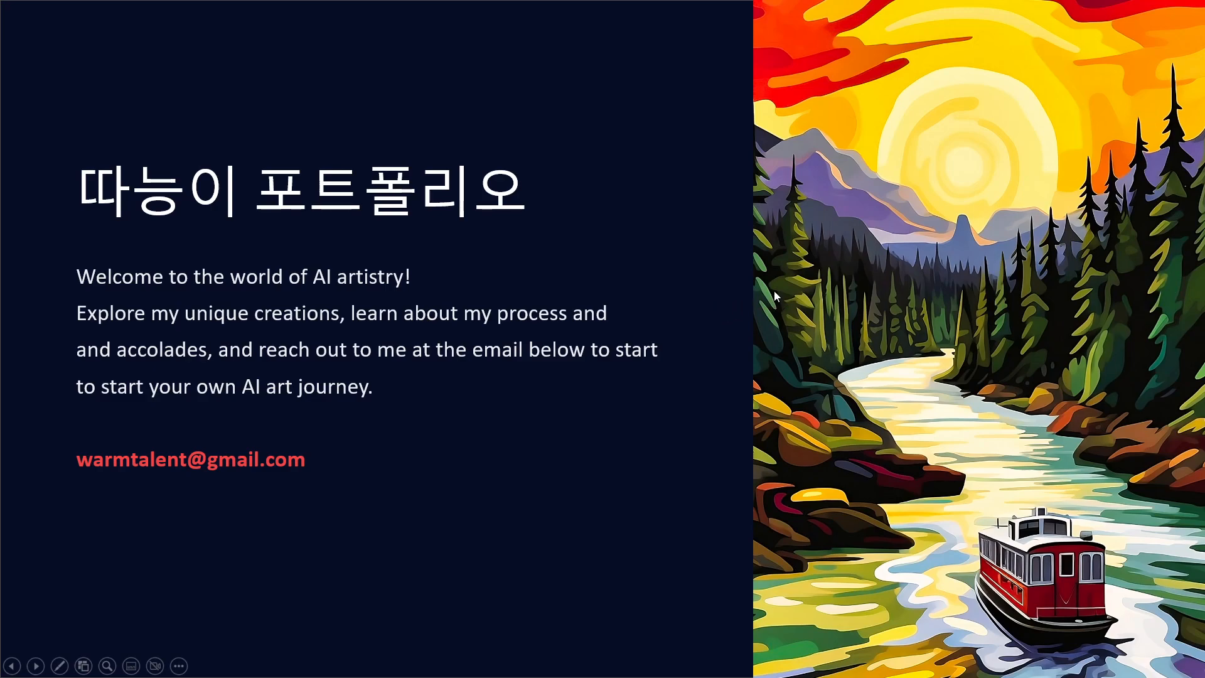
{"action": "key", "text": "Escape"}
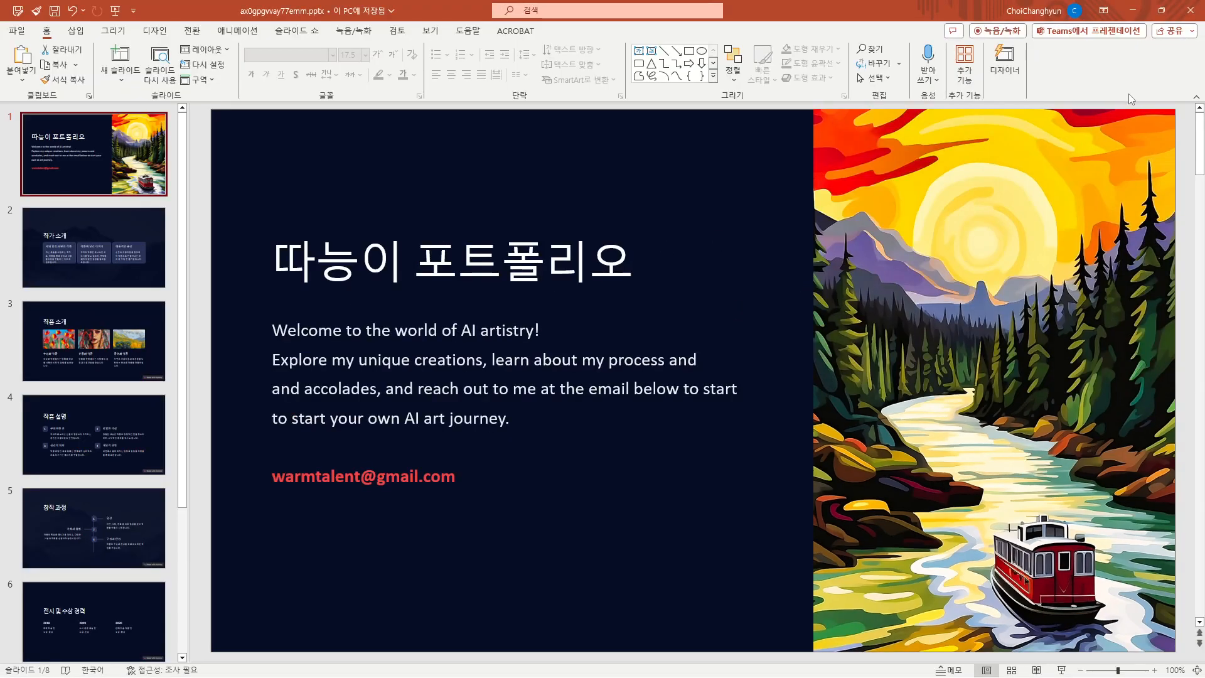
Switch from PowerPoint back to the 따능이 포트폴리오 document in Gamma and close its share dialog
{"action": "left_click", "coordinate": [1136, 15]}
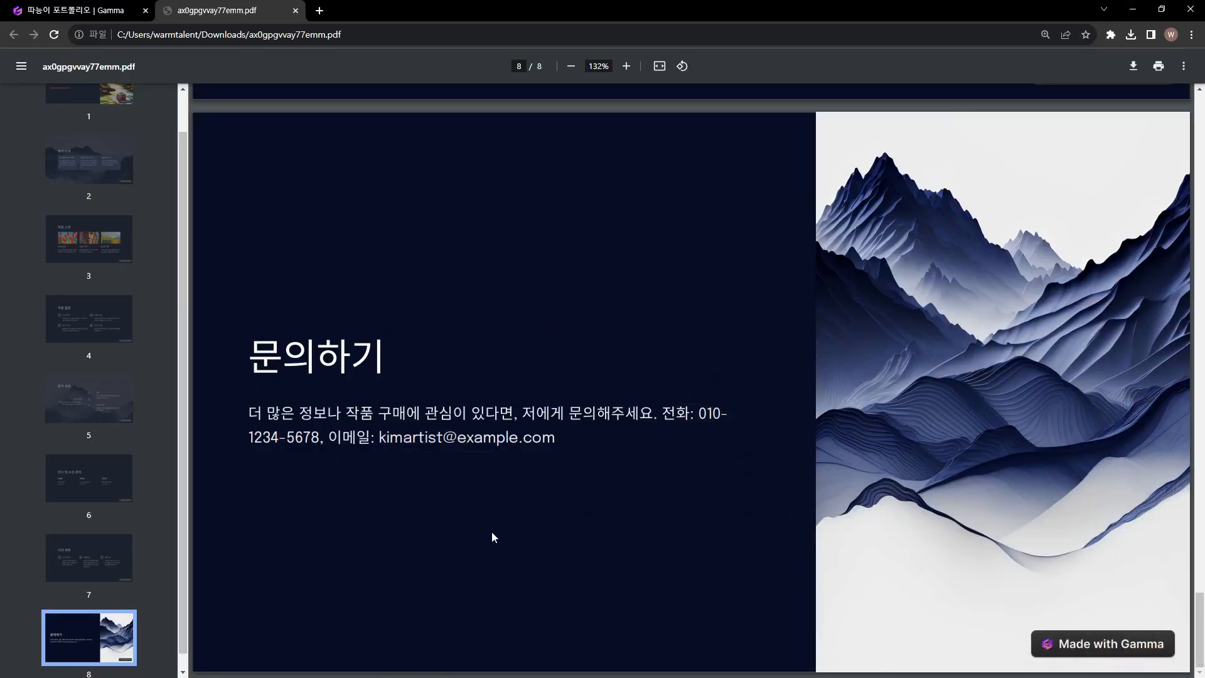
{"action": "scroll", "coordinate": [500, 510], "scroll_direction": "up", "scroll_amount": 8}
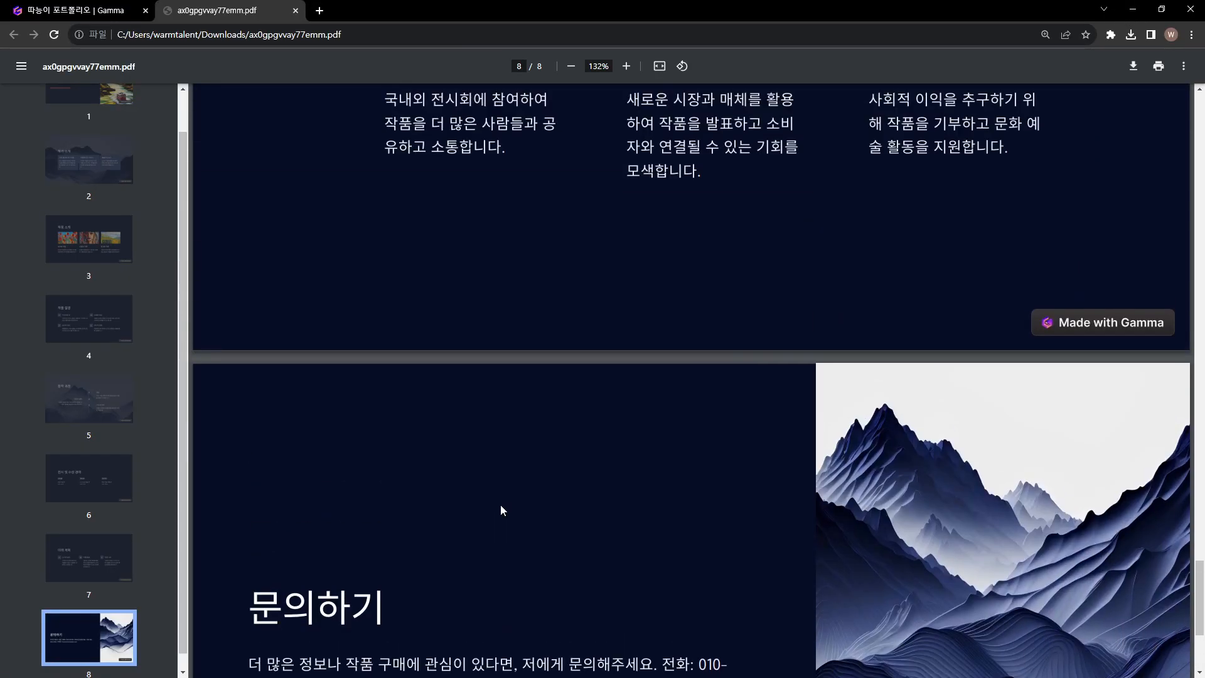
{"action": "left_click", "coordinate": [74, 10]}
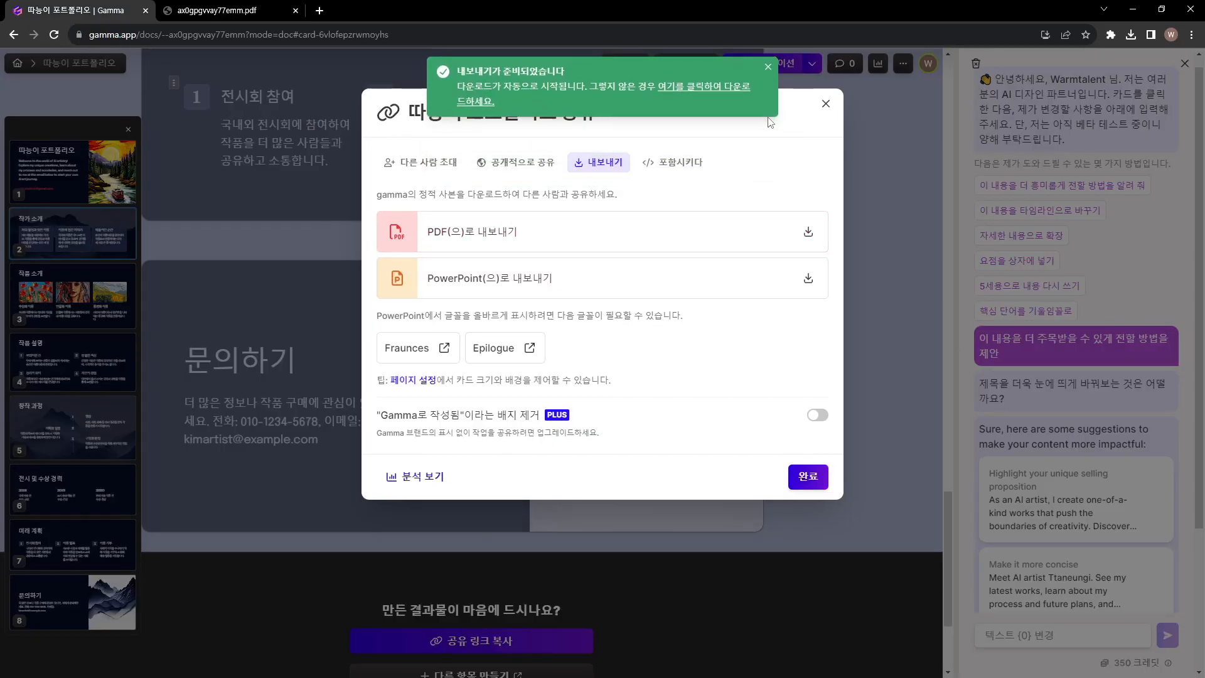
{"action": "left_click", "coordinate": [825, 102]}
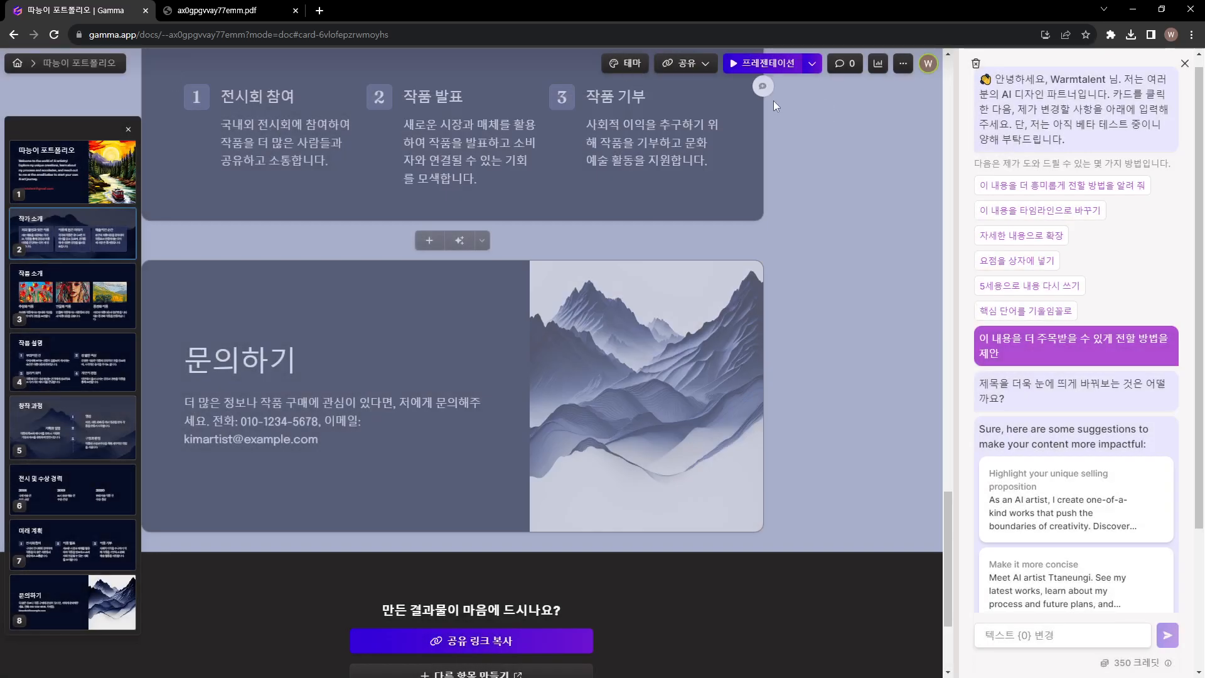
Return to the beginning of the portfolio and examine the cover card, its river image and the 작가 소개 card
{"action": "left_click_drag", "start_coordinate": [947, 513], "coordinate": [938, 67]}
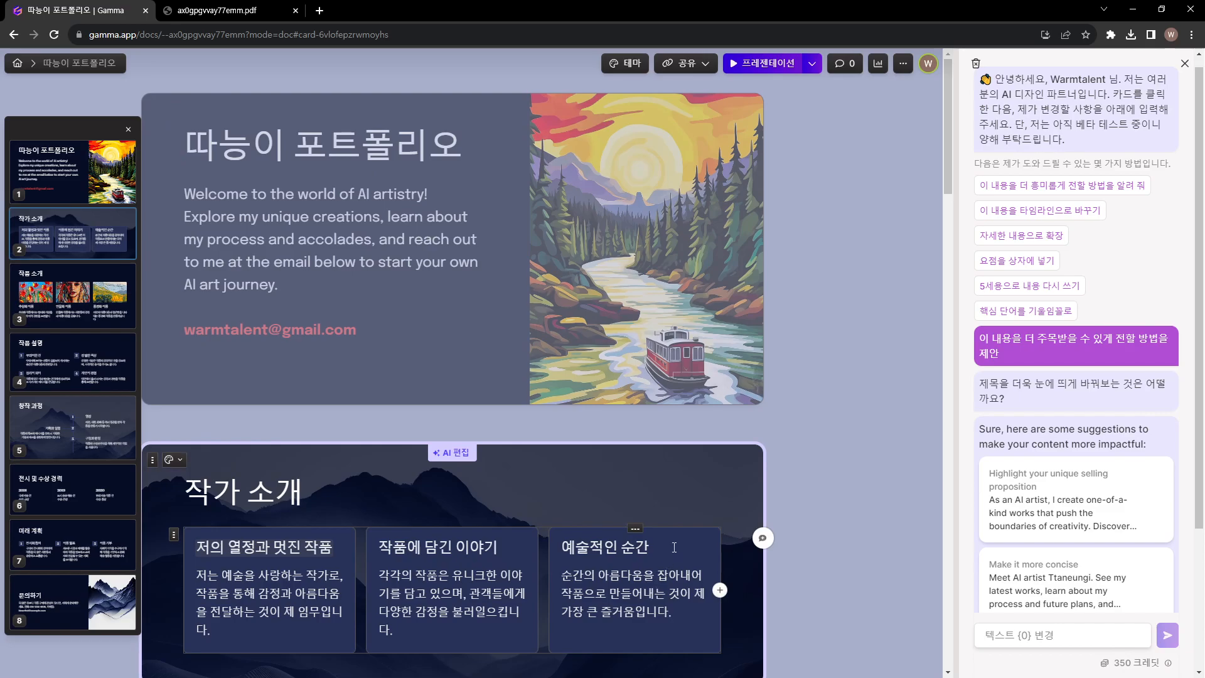
{"action": "left_click", "coordinate": [628, 247]}
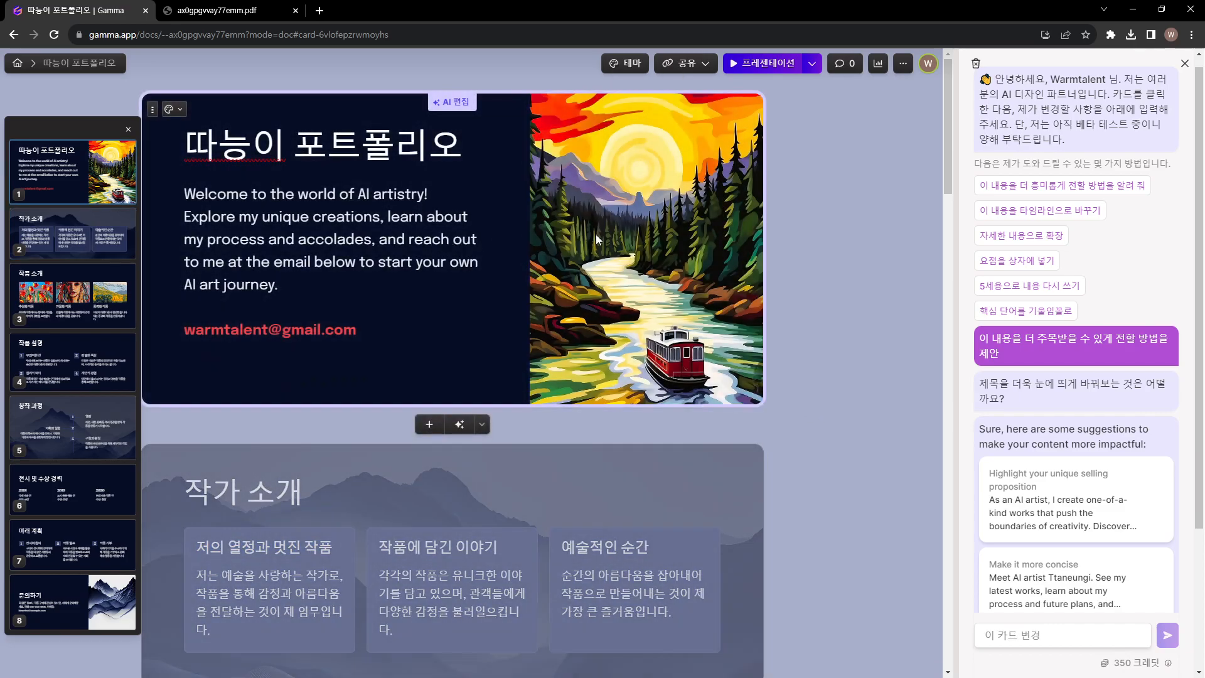
{"action": "left_click", "coordinate": [597, 241]}
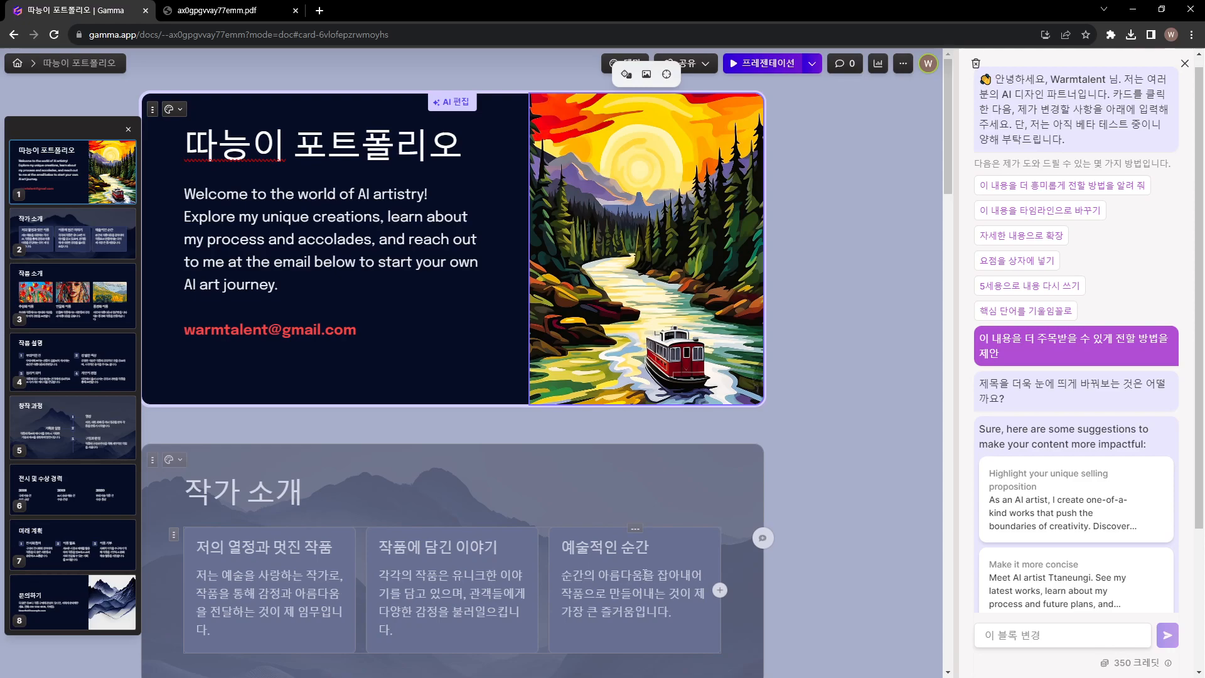
{"action": "scroll", "coordinate": [645, 573], "scroll_direction": "down", "scroll_amount": 3}
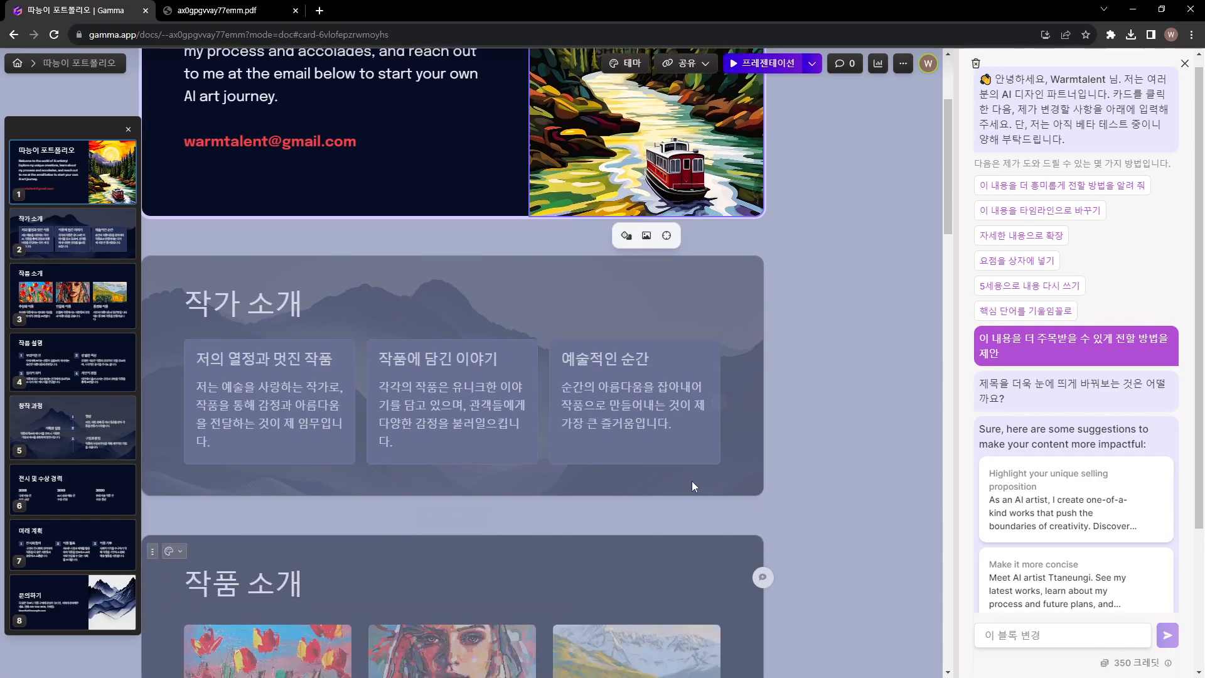
{"action": "left_click", "coordinate": [732, 471]}
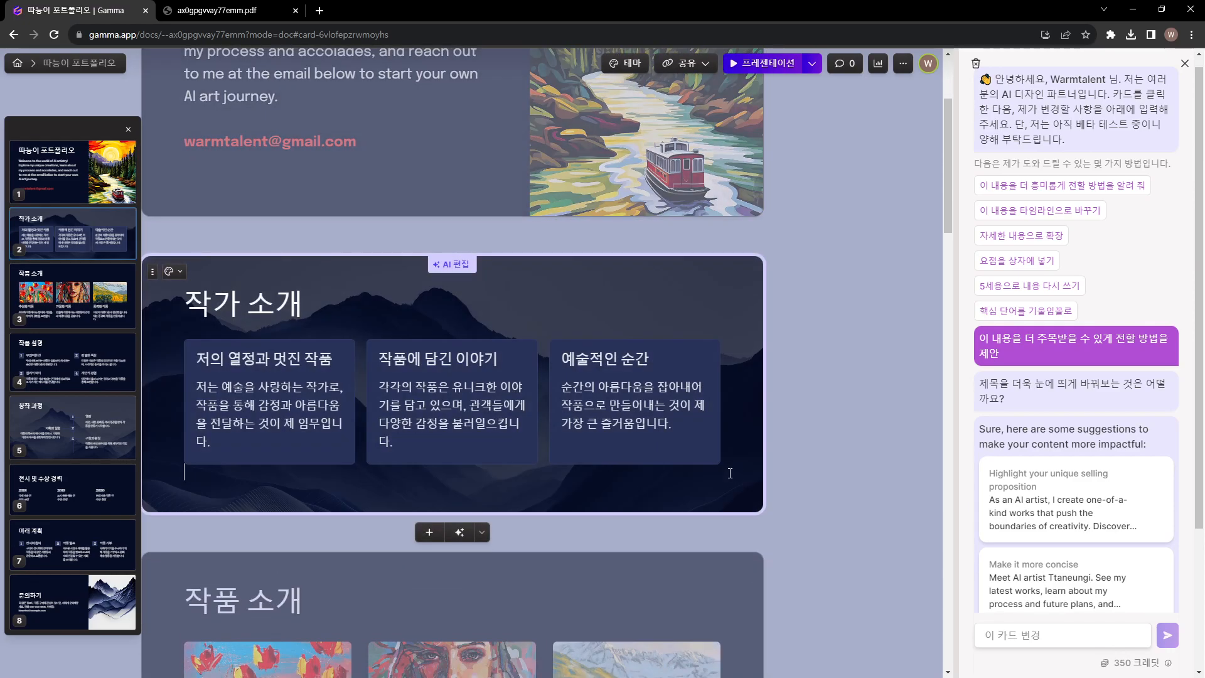